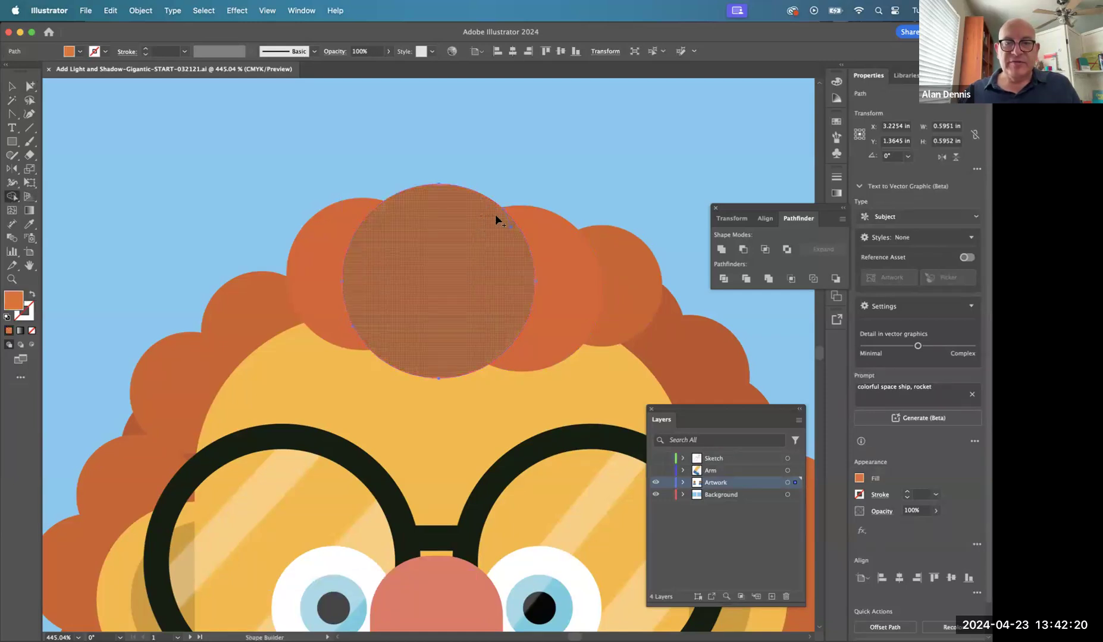
- Offset a copy of the large central hair circle up and to the left, and fill the original circle with darker orange CE5A20
click(511, 223)
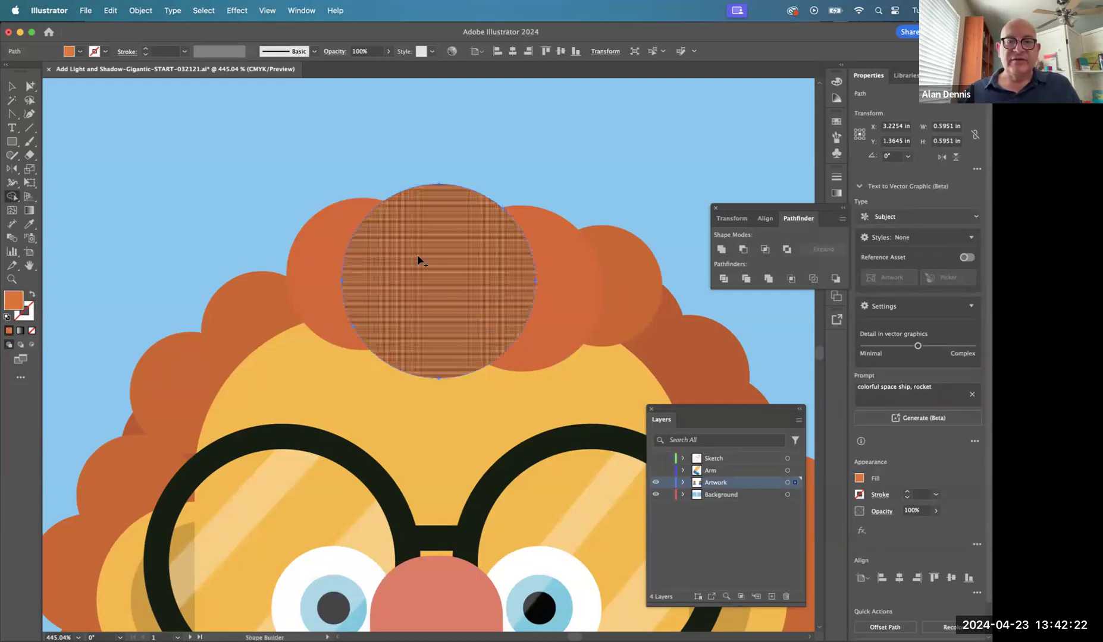
click(28, 85)
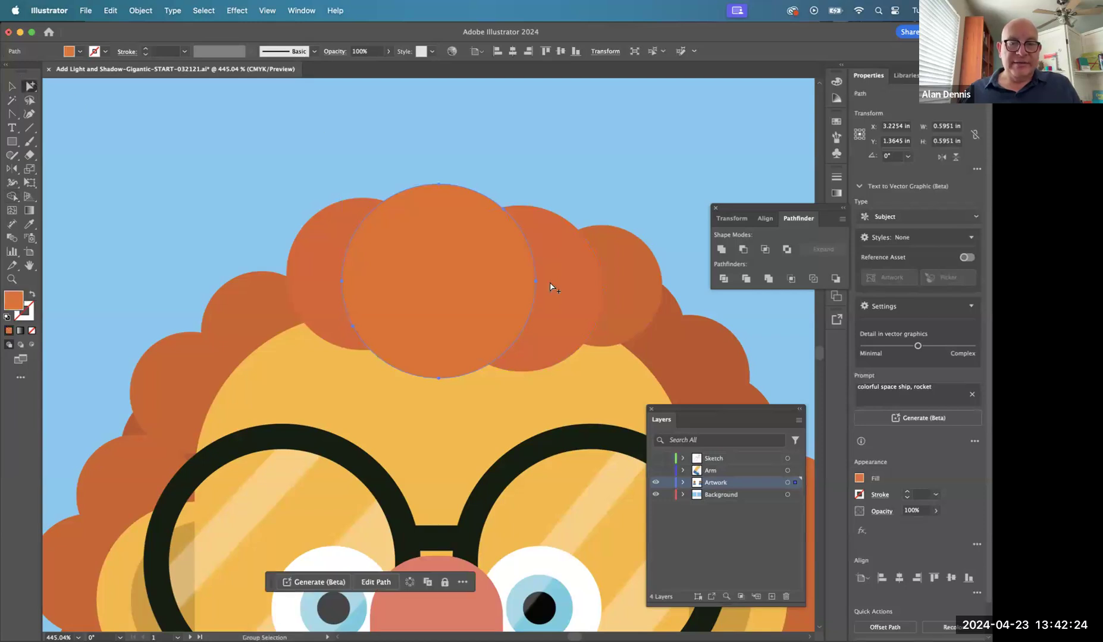
key(super+shift+a)
drag(417, 279, 458, 241)
key(super+z)
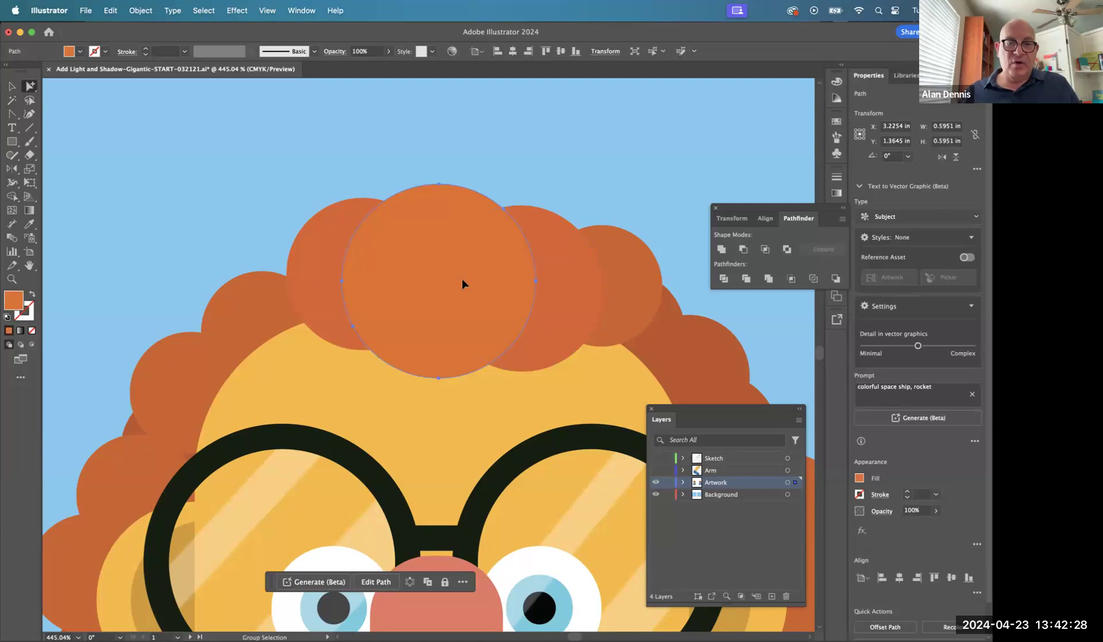
mouse_move(462, 278)
mouse_down()
mouse_move(443, 267)
mouse_move(468, 230)
mouse_move(461, 166)
mouse_move(446, 219)
mouse_move(460, 276)
mouse_up()
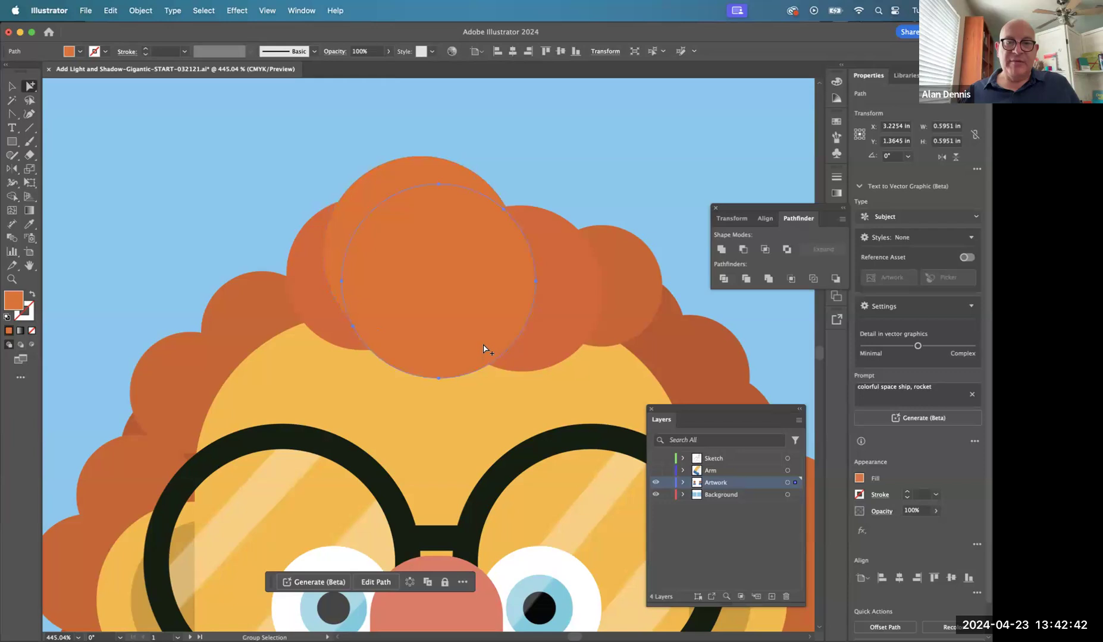
double_click(12, 304)
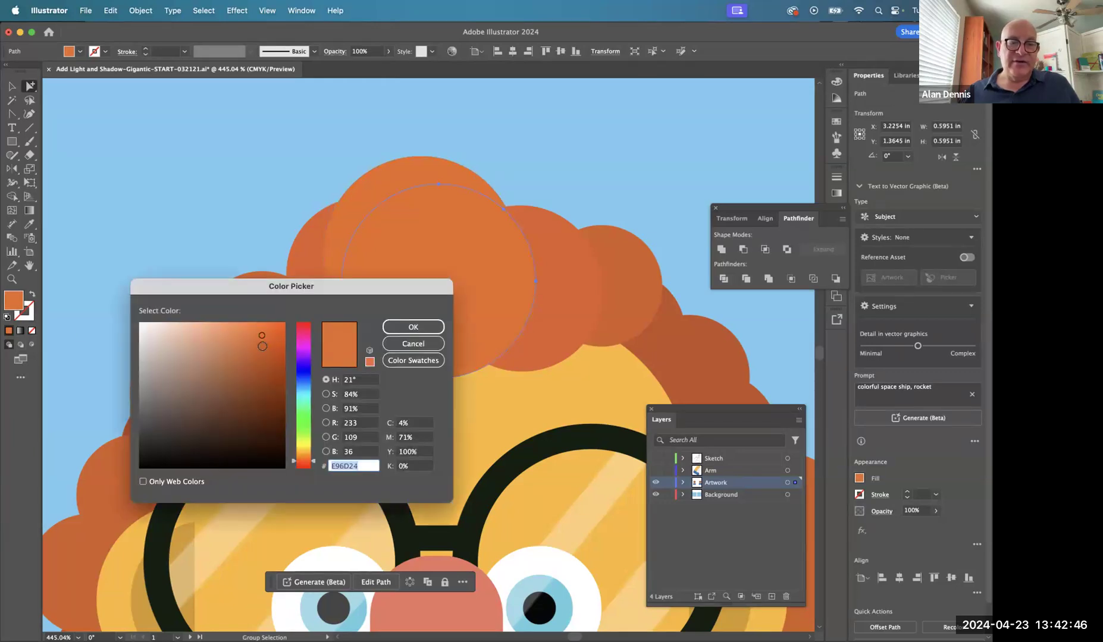
click(413, 327)
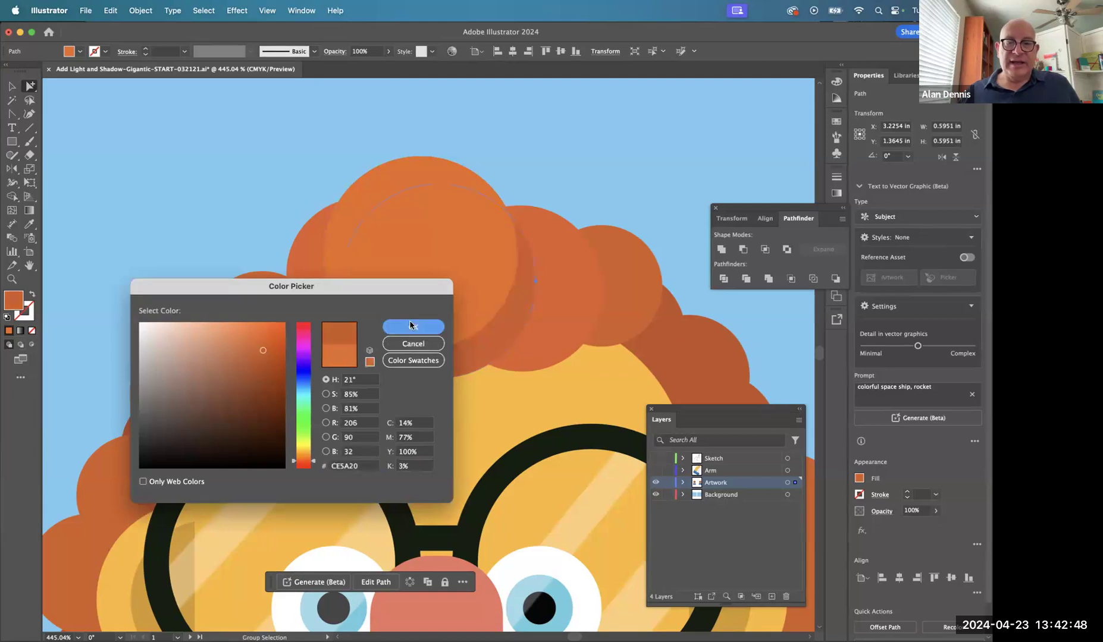
- Trim the central circle copy with Shape Builder, removing its crescent that extends beyond the darker original circle
shift+click(394, 184)
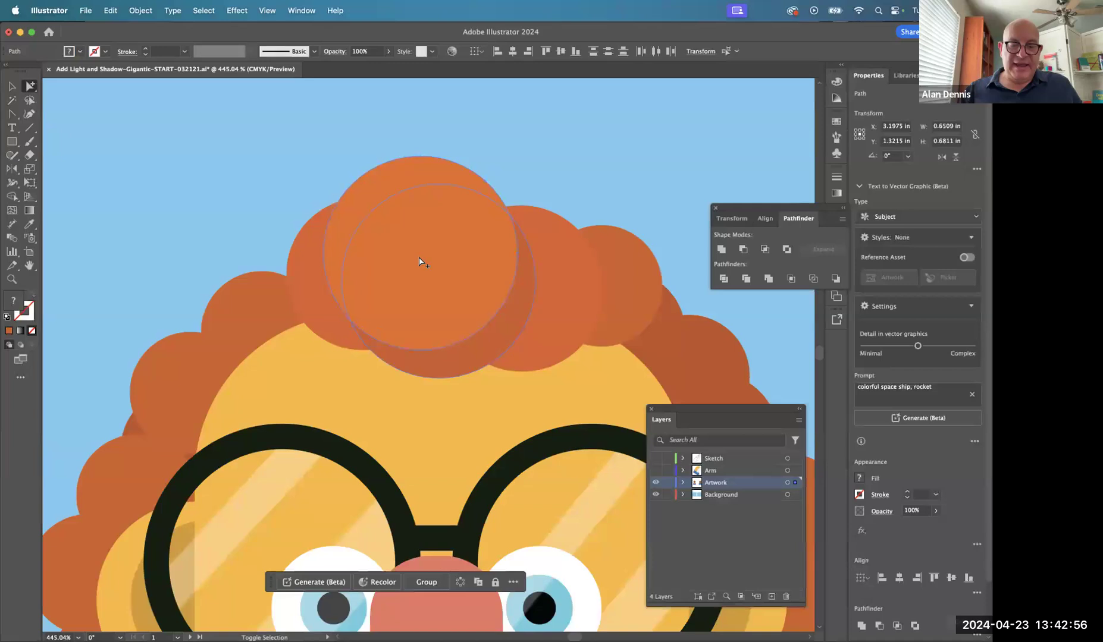
key(shift+m)
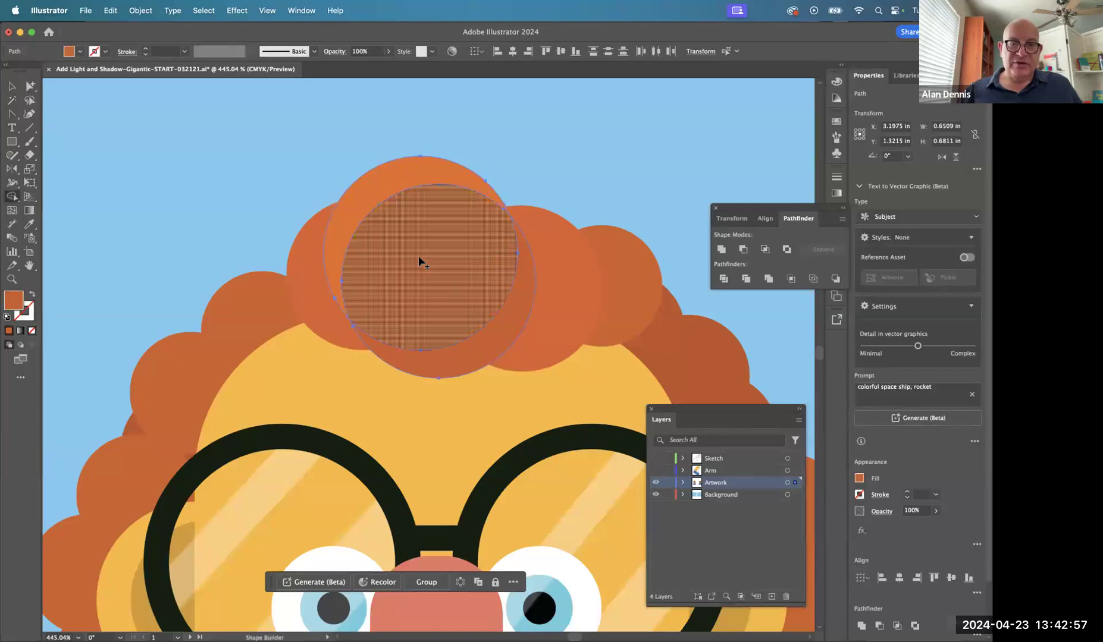
alt+click(376, 182)
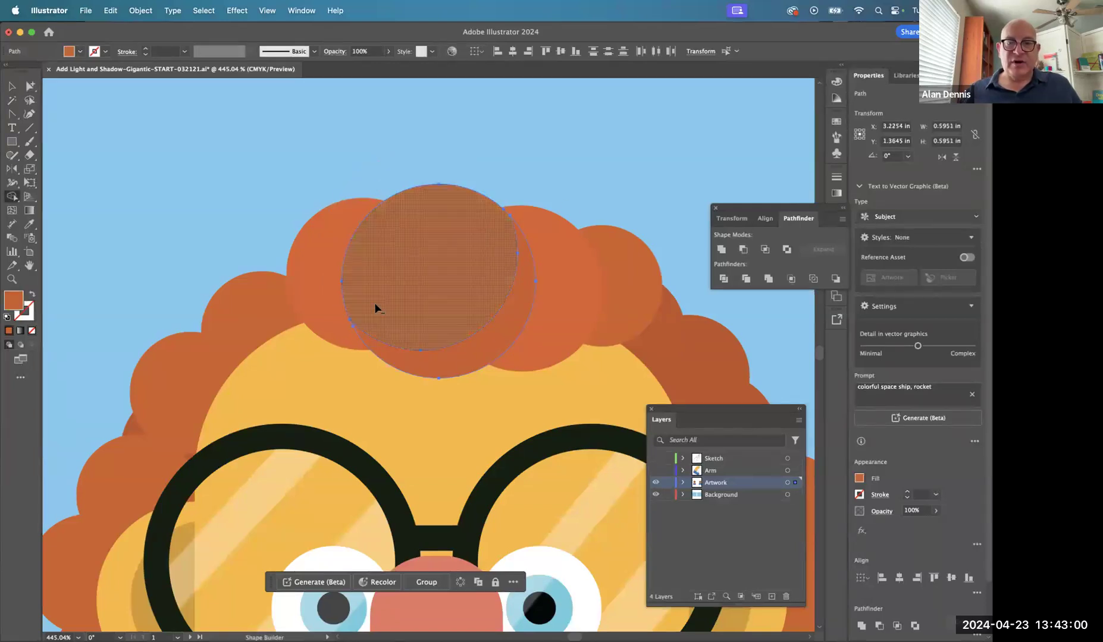
key(super+shift+a)
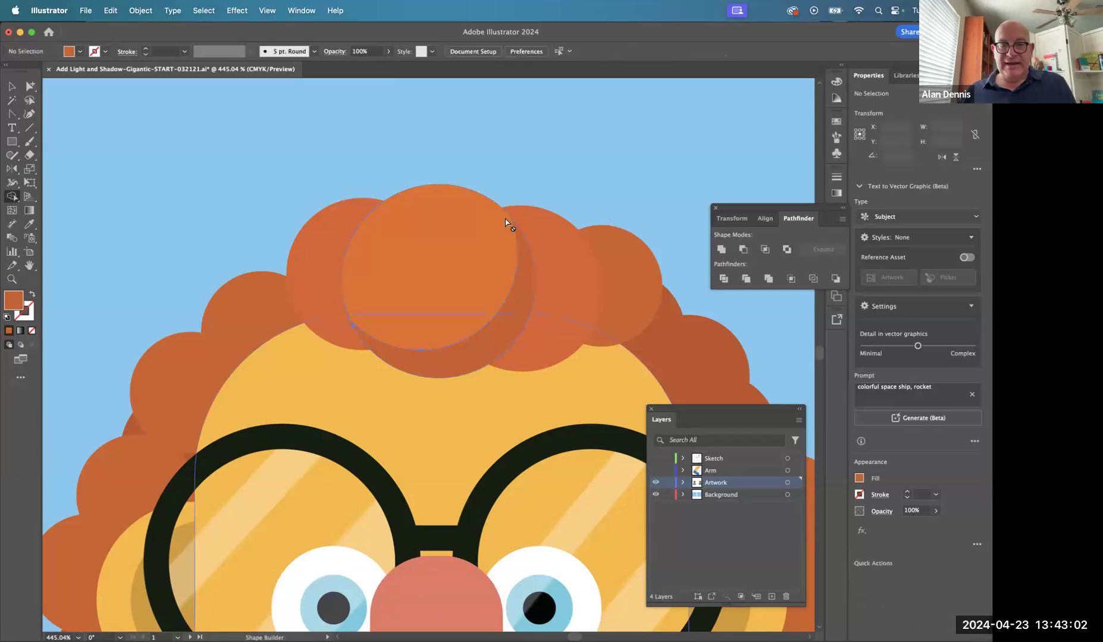
- Offset a copy of the hair circle just right of the central curl slightly up and to the left
super+click(544, 291)
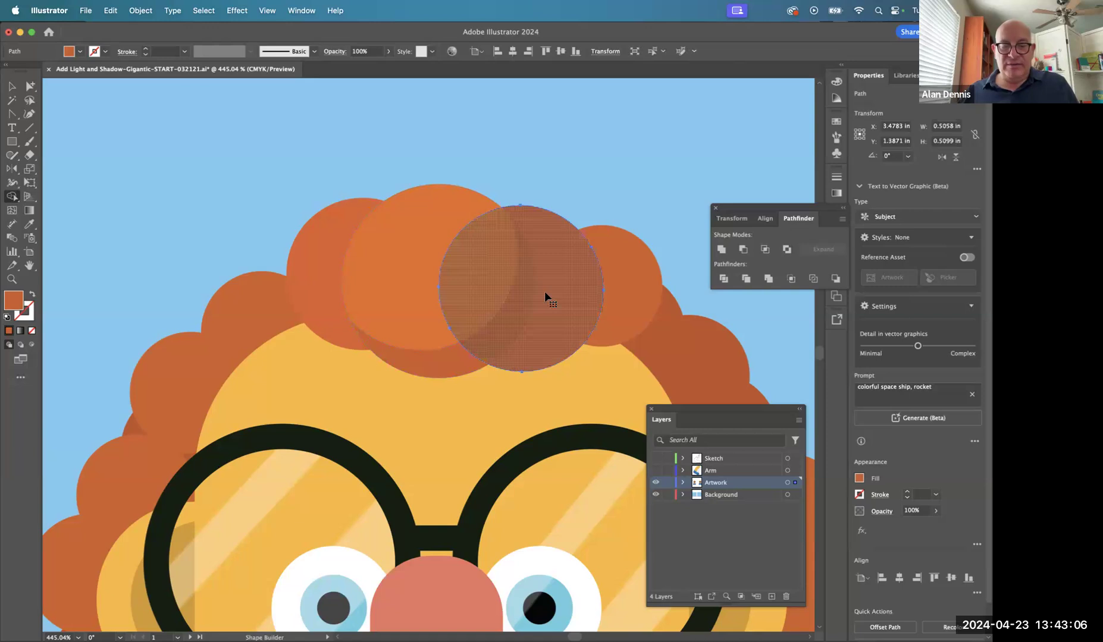
key(v)
drag(548, 302, 529, 290)
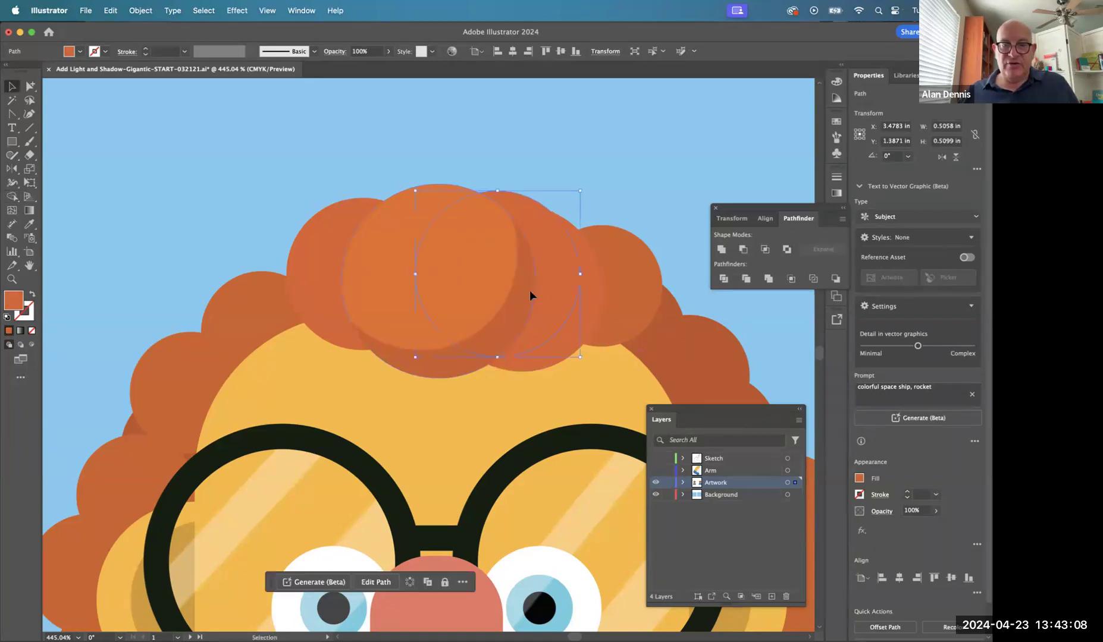
- Fill the original circle to the right of the central curl with the darker orange sampled from the central curl's shadow
shift+click(550, 365)
key(shift+super+a)
click(550, 366)
click(30, 85)
key(shift+super+a)
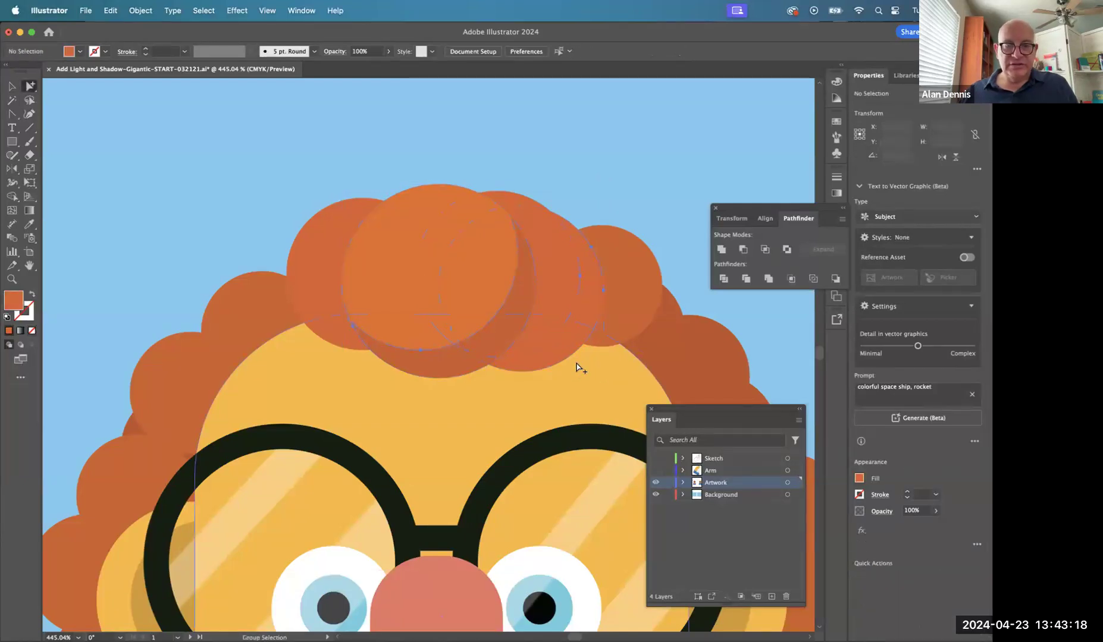
click(587, 314)
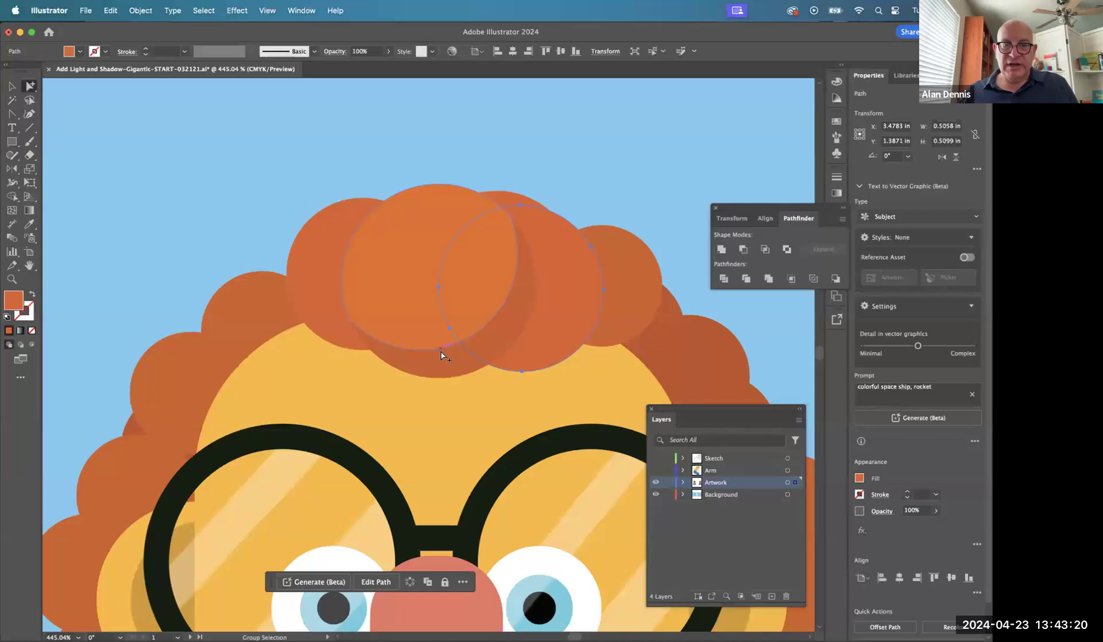
key(i)
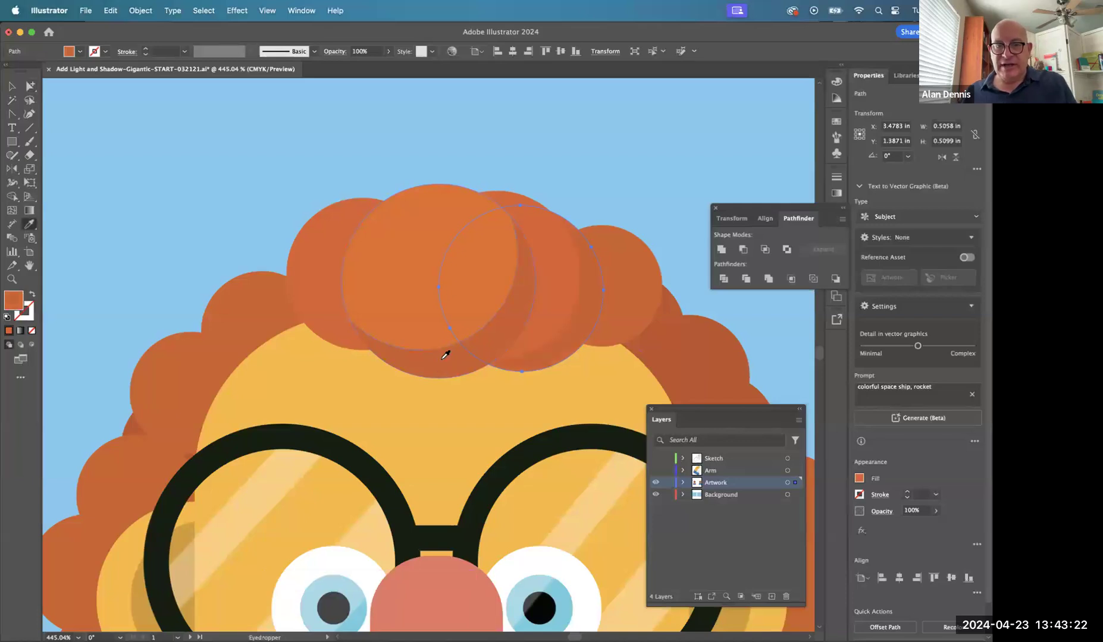
- Trim the right curl's offset copy with Shape Builder, removing the crescent outside the original circle
shift+super+click(523, 203)
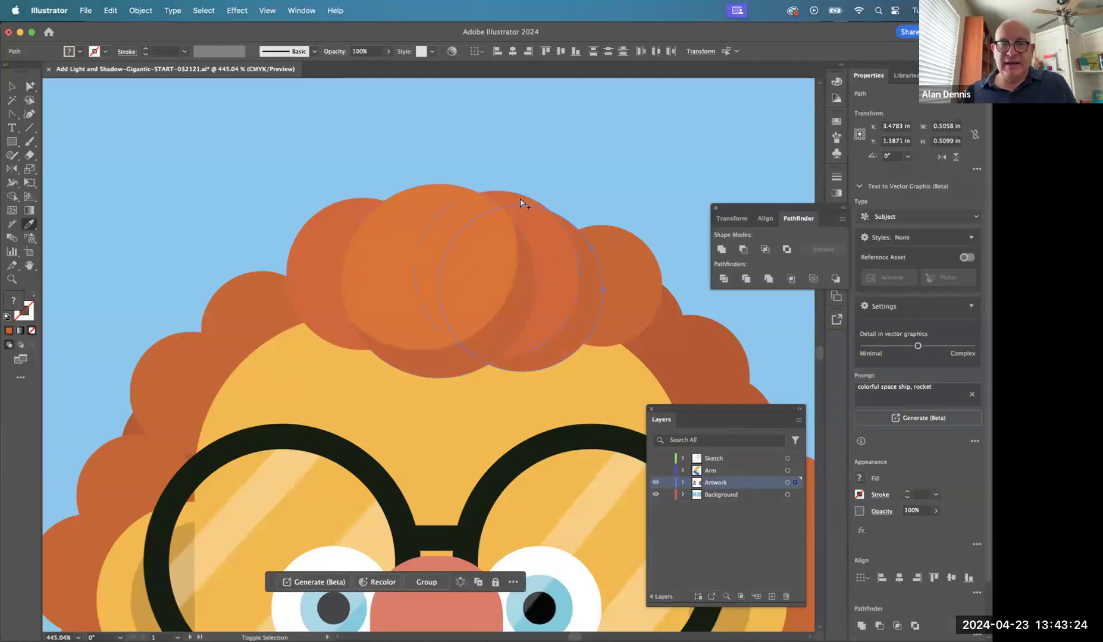
click(521, 197)
key(shift+m)
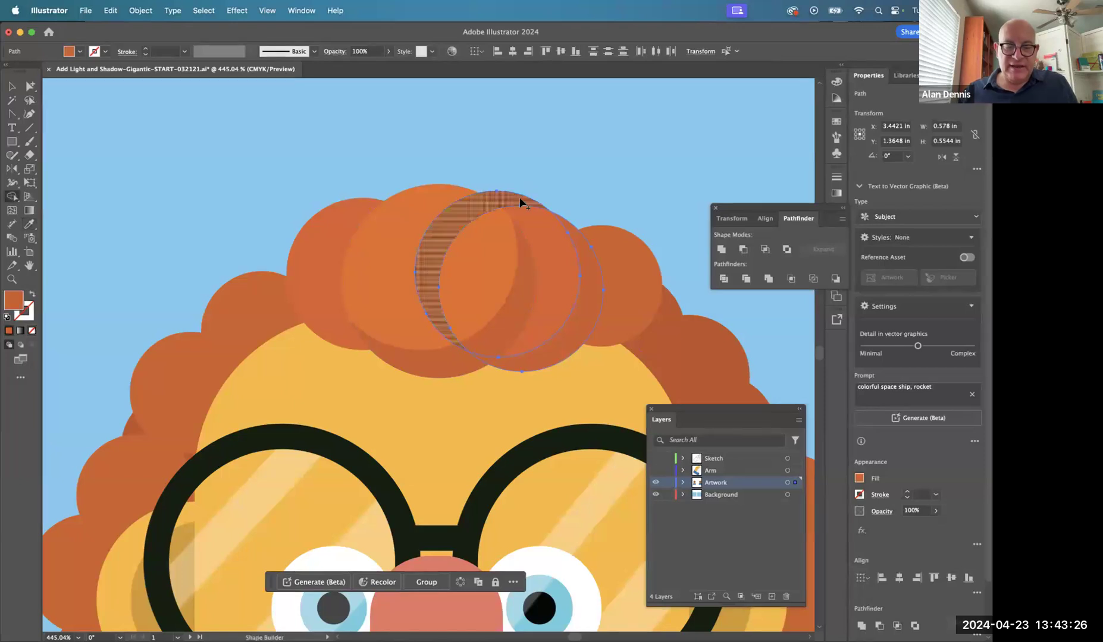
alt+click(510, 195)
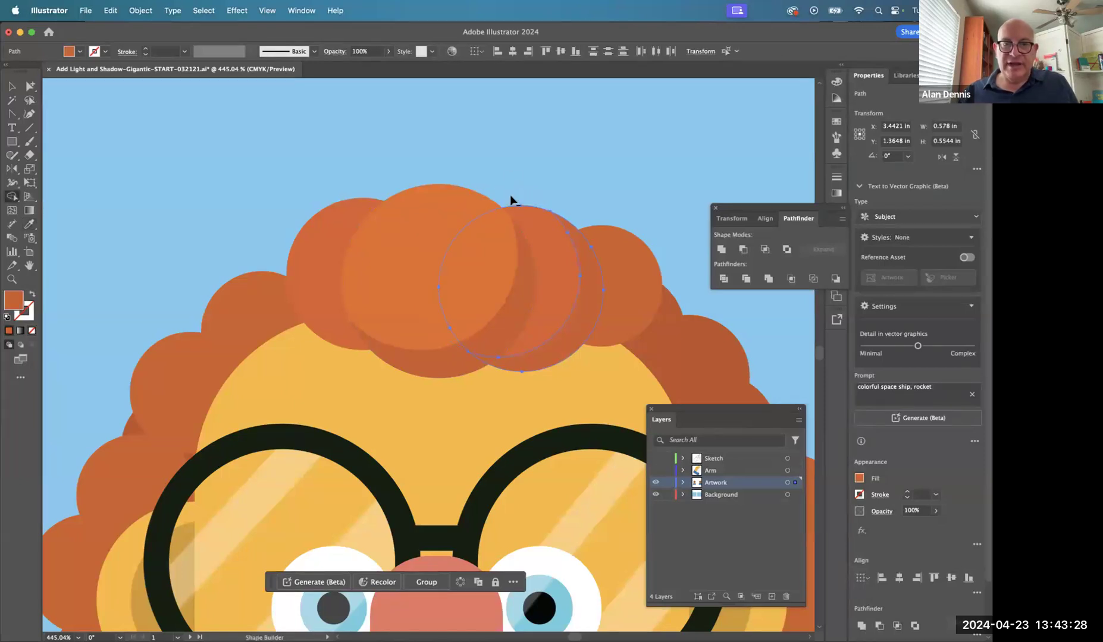
- Offset a copy of the left front hair circle up and to the left, and fill the original with the sampled shadow orange
super+click(314, 265)
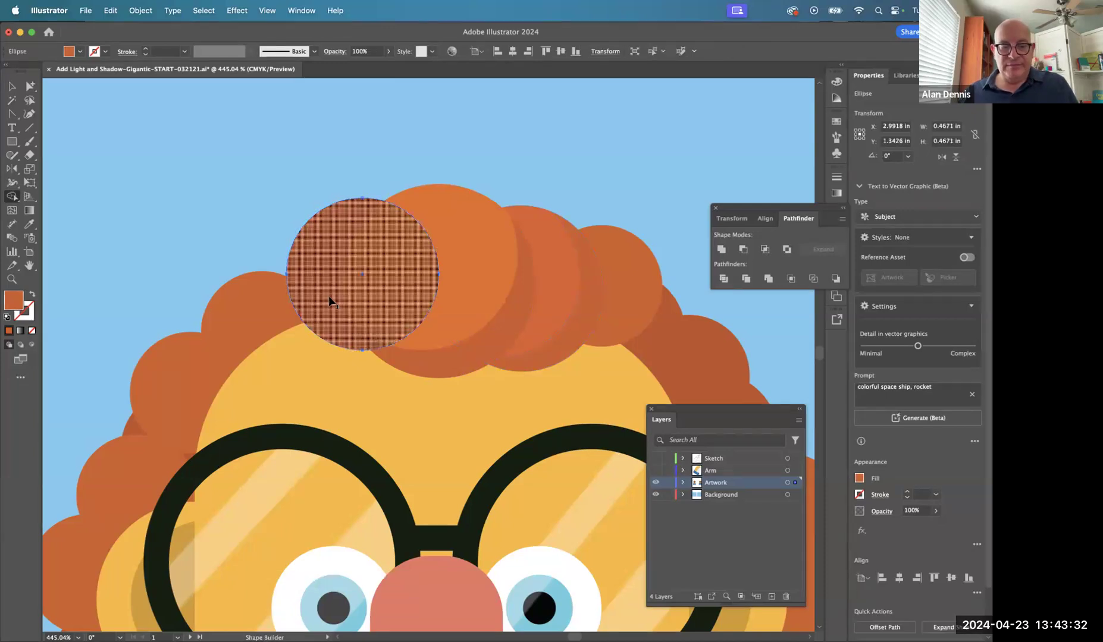
click(29, 86)
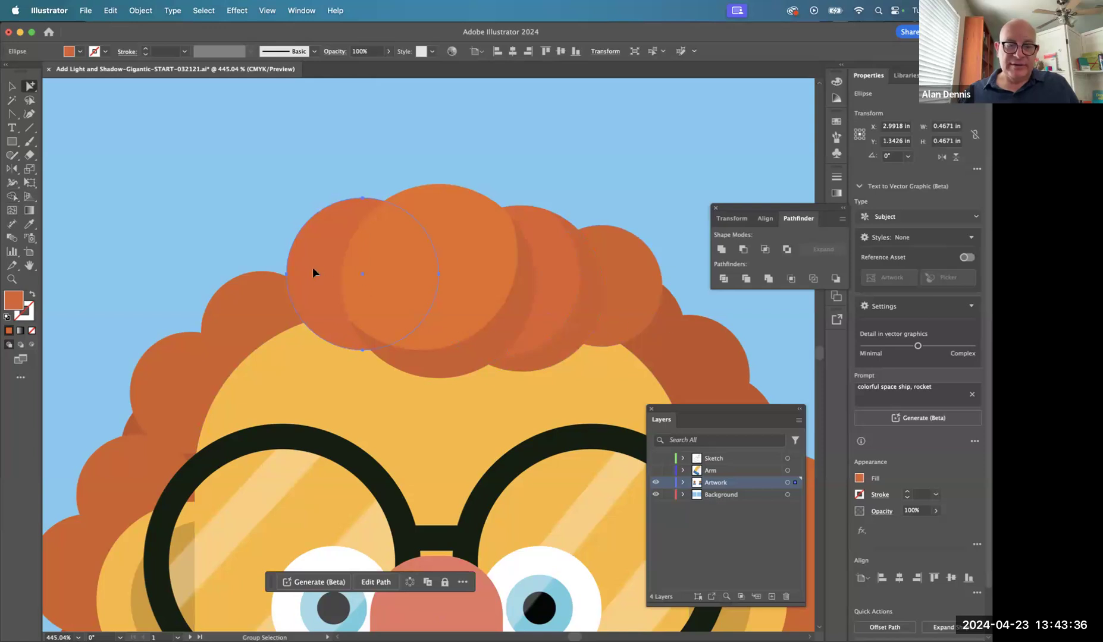
drag(313, 273, 302, 253)
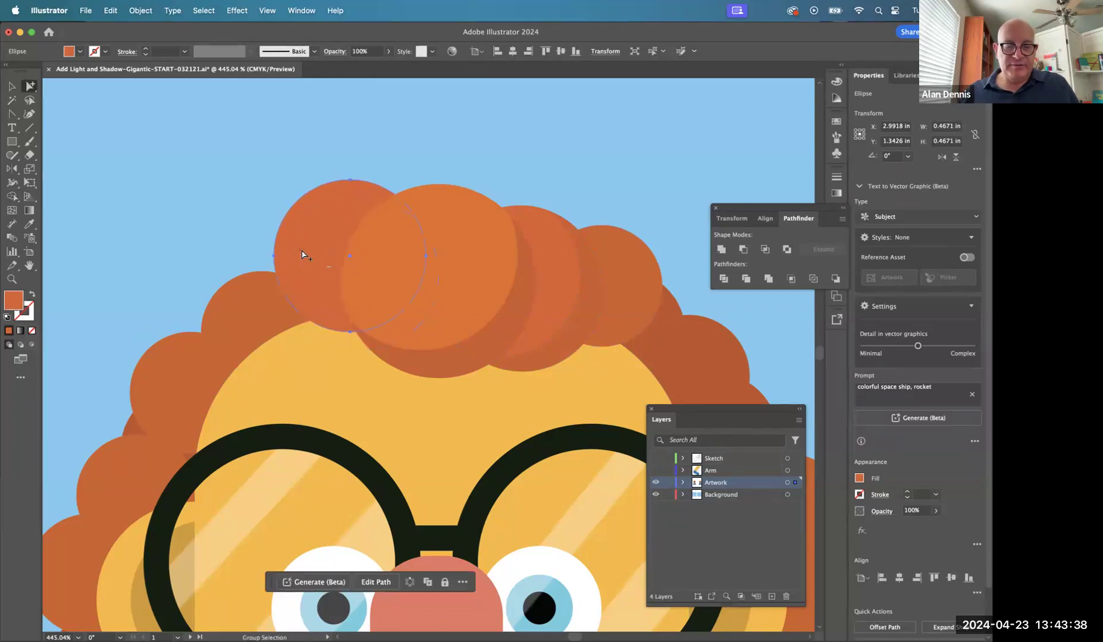
key(super+z)
mouse_move(322, 310)
mouse_down()
mouse_move(317, 284)
mouse_move(320, 297)
mouse_up()
key(super+z)
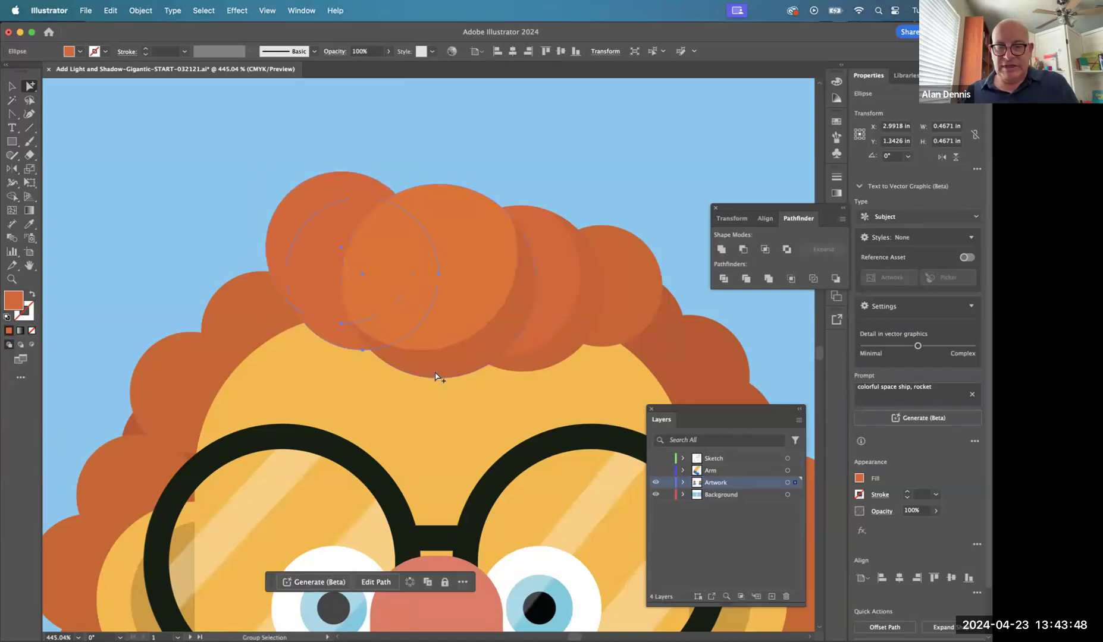
key(i)
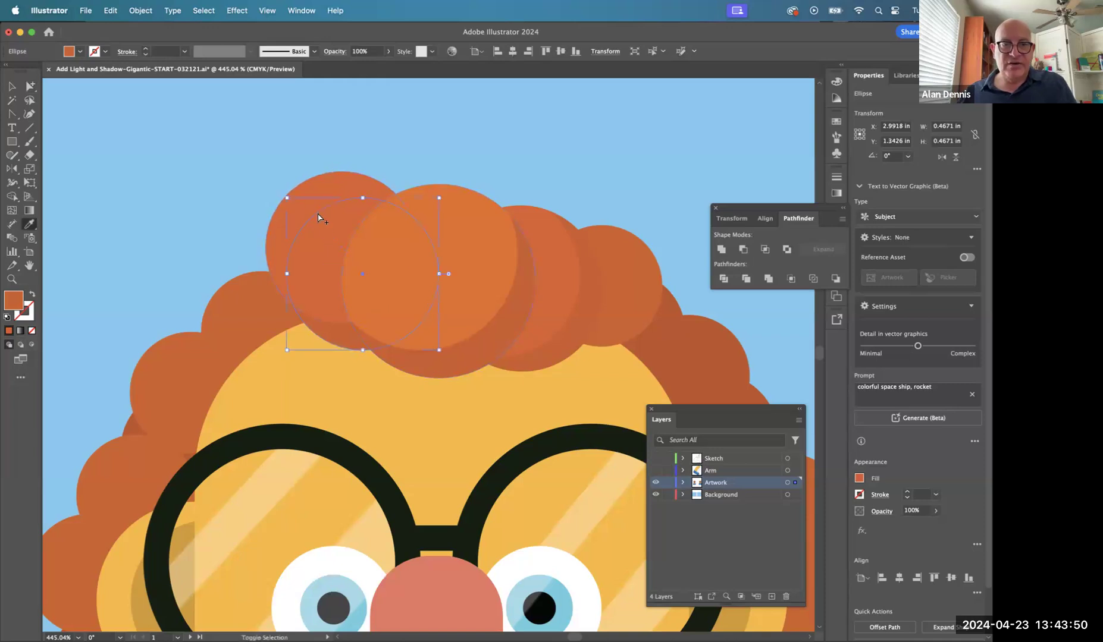
- Trim the left curl's offset copy with Shape Builder, removing the crescent outside the original circle, and clear the selection
shift+super+click(319, 188)
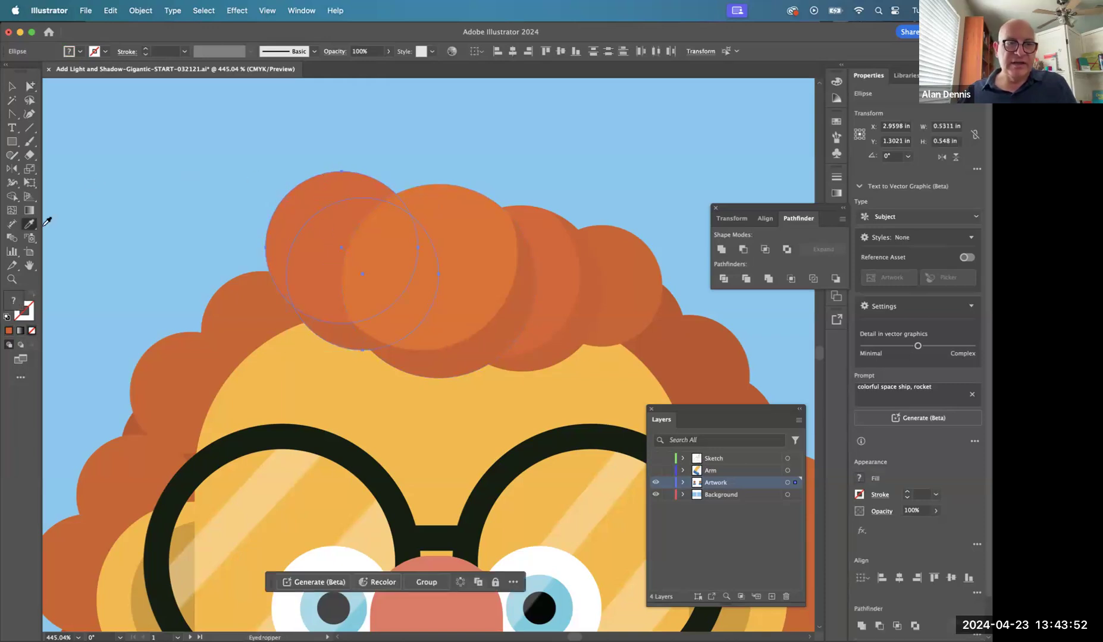
click(12, 196)
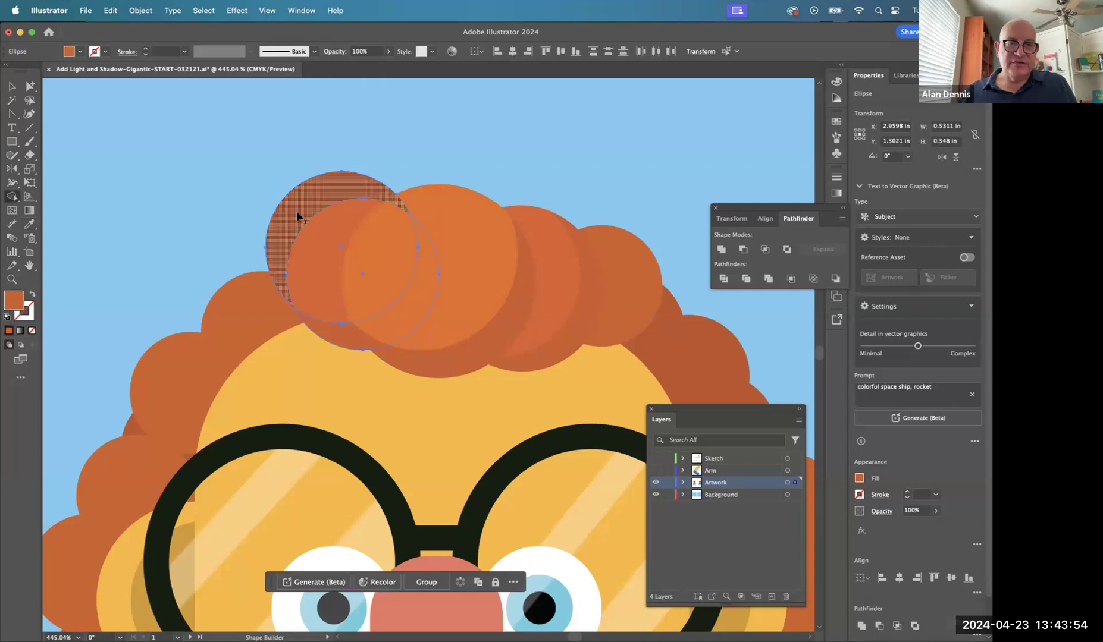
alt+click(300, 204)
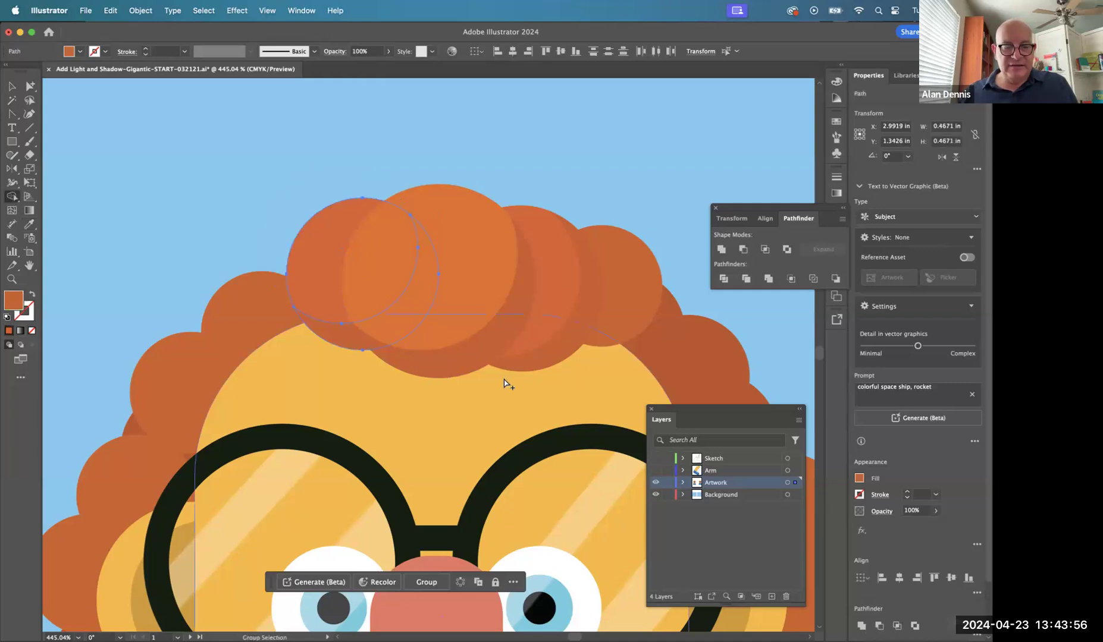
key(shift+super+a)
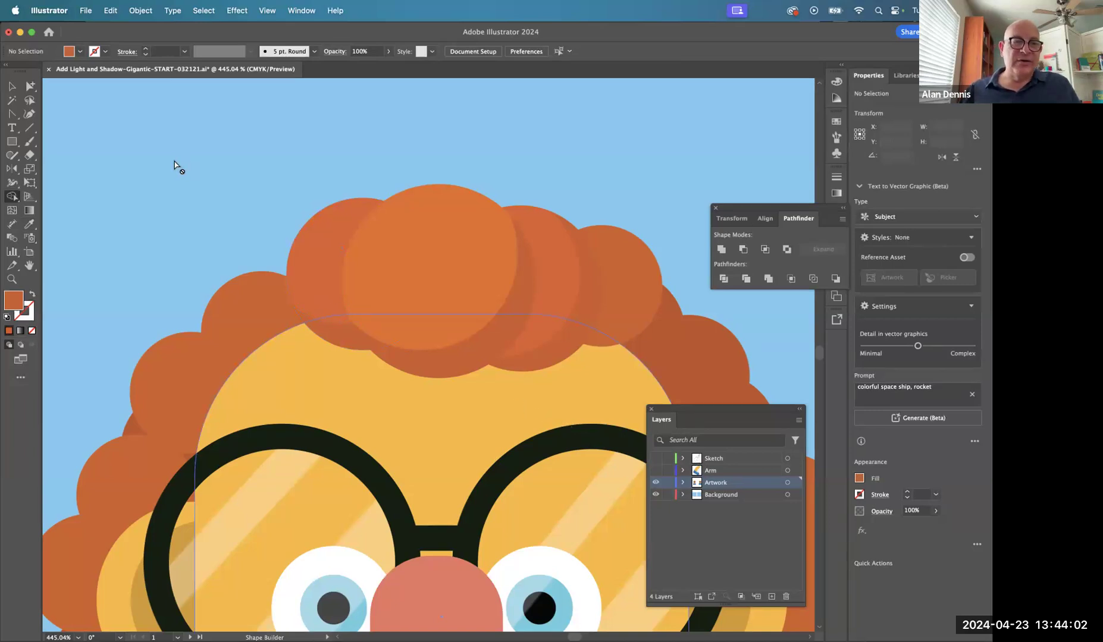
- Pull the central curl's highlight and shadow shapes and the left curl's shadow apart to check they are separate, and undo the moves
click(30, 86)
drag(424, 252, 423, 149)
drag(451, 298, 622, 203)
drag(391, 340, 401, 427)
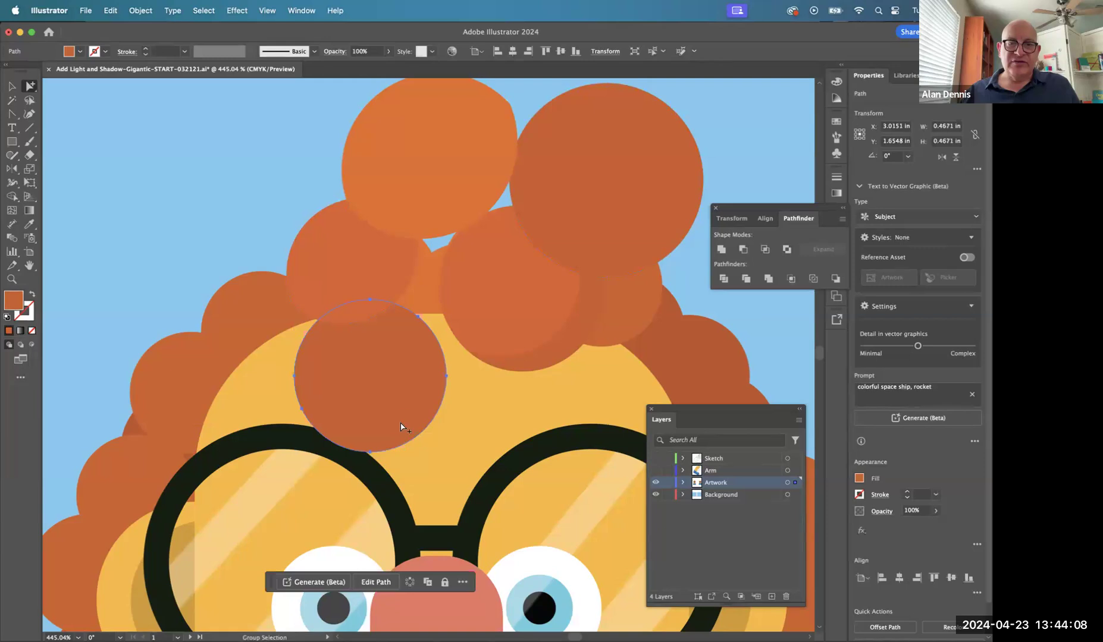
key(super+z)
key(super+z)
key(super+z)
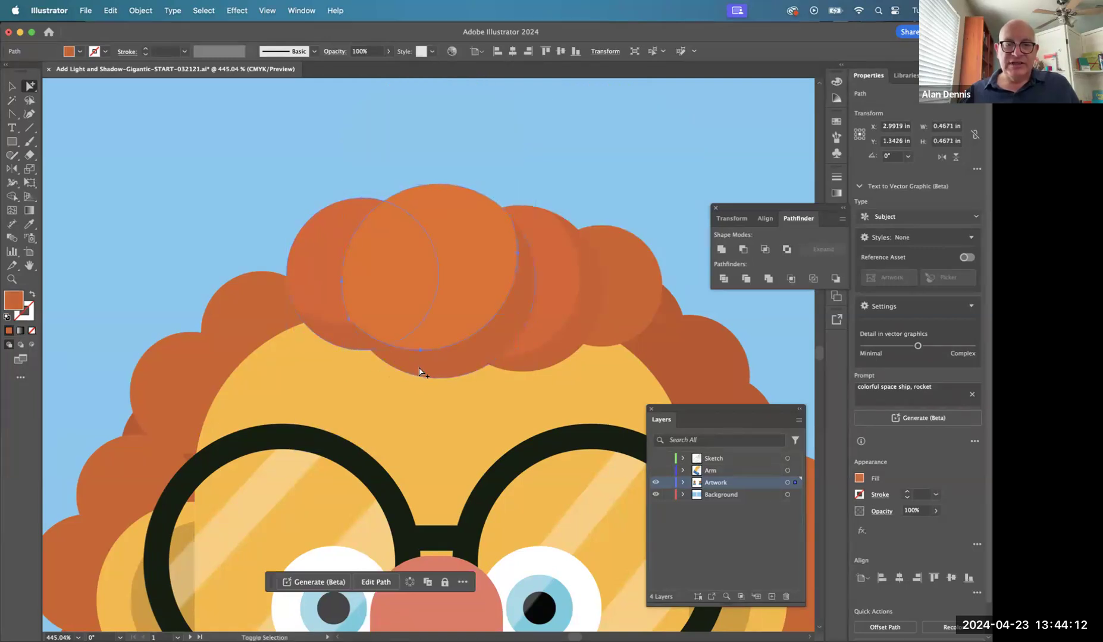
- Select the four front hair circles together with their shadow shapes and show the whole head
shift+click(421, 372)
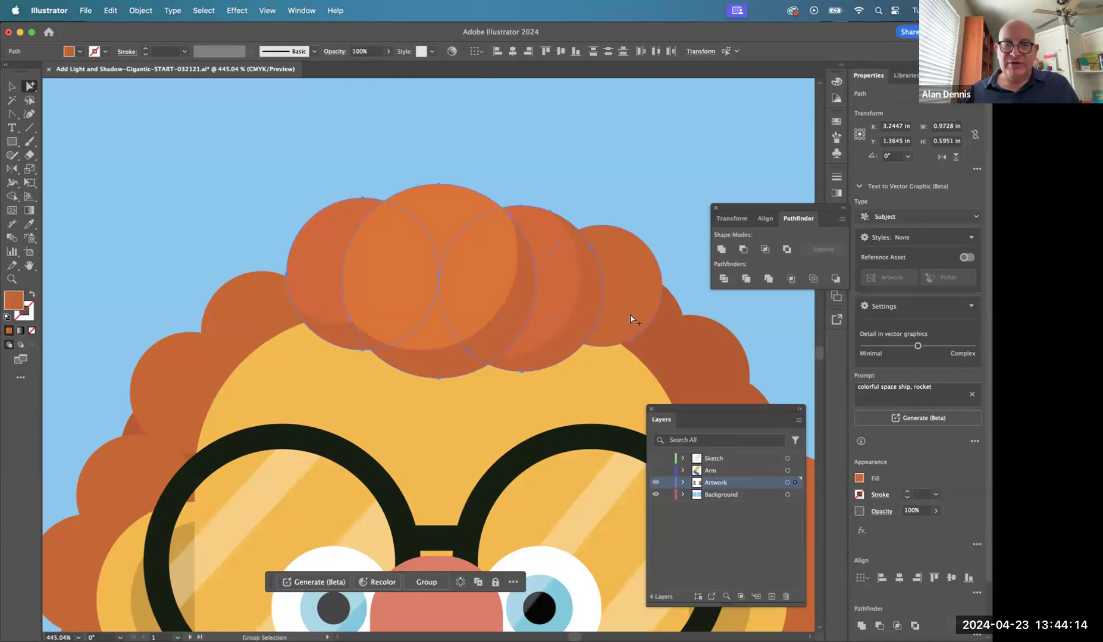
shift+click(629, 314)
shift+click(615, 343)
shift+click(525, 367)
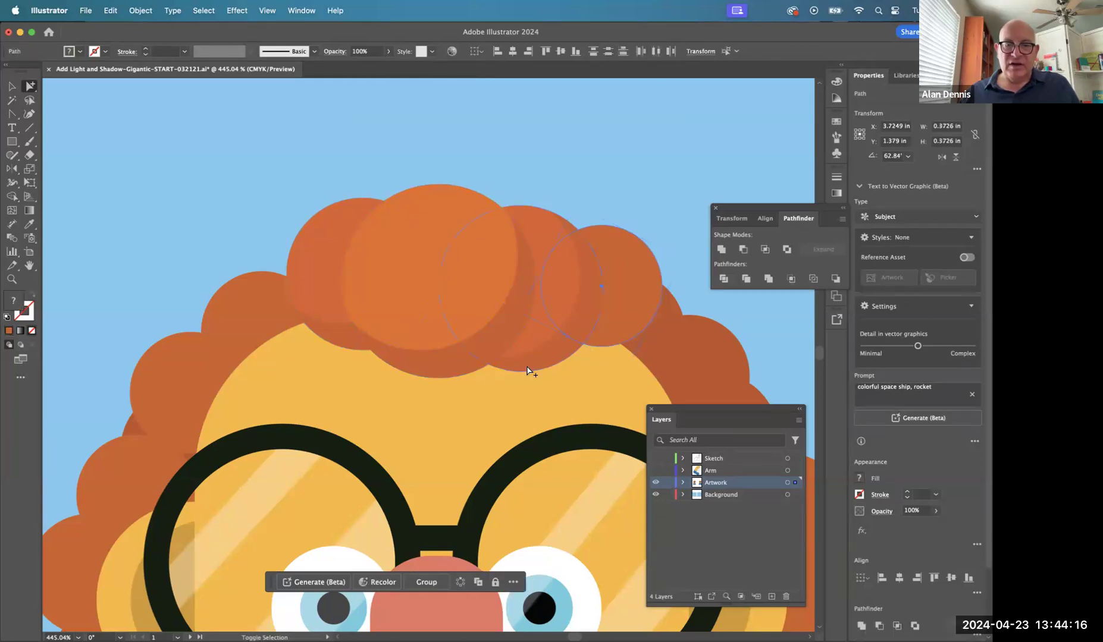
shift+click(360, 339)
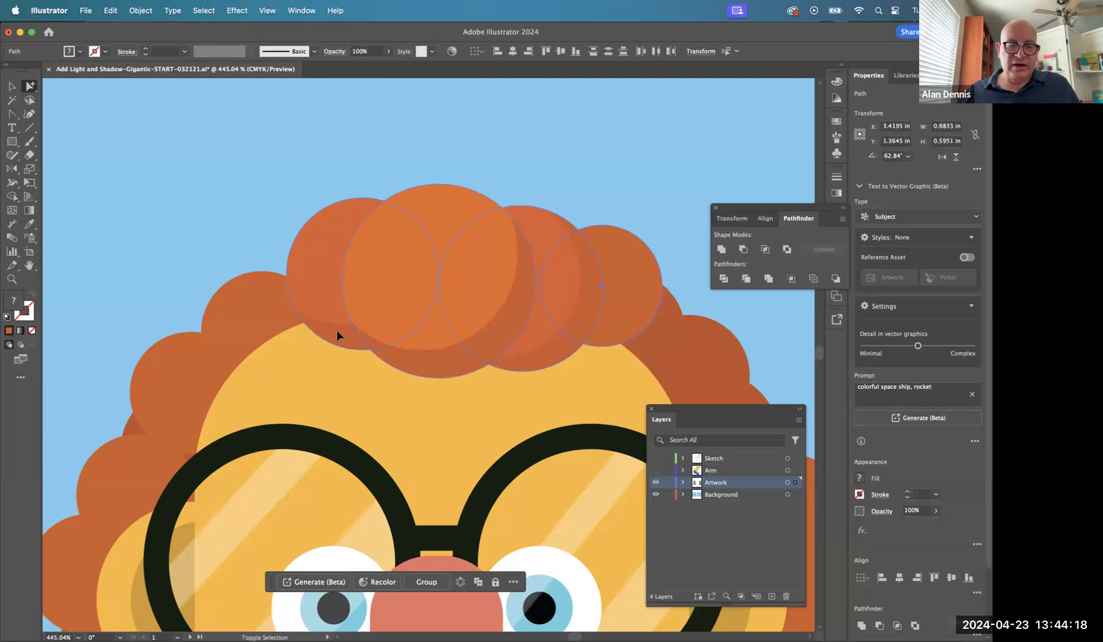
shift+click(337, 331)
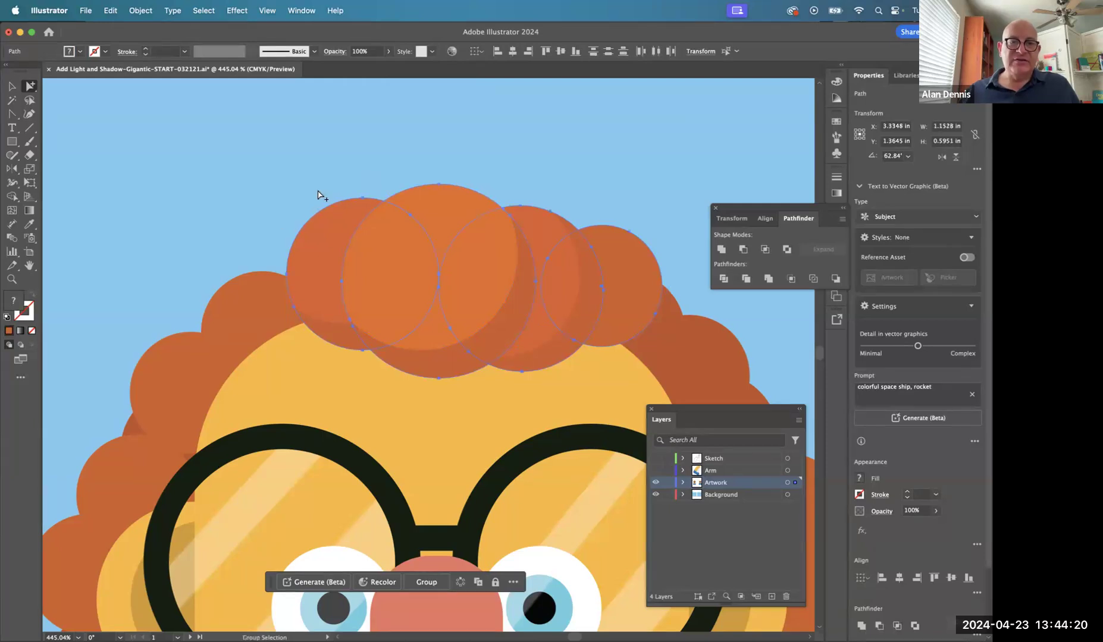
alt+super+click(434, 298)
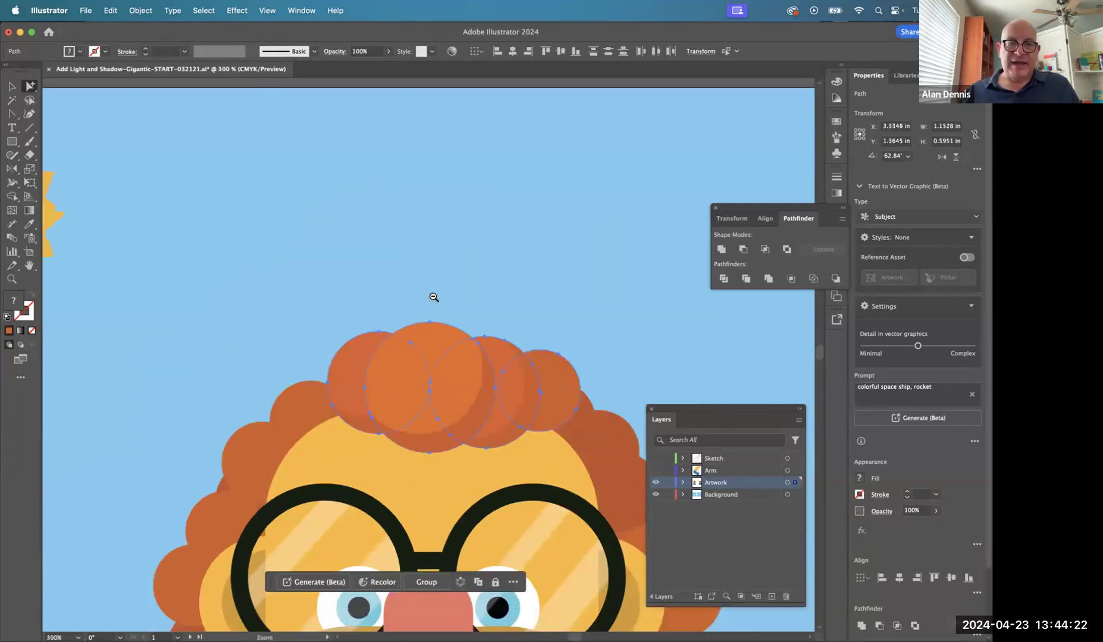
alt+super+click(434, 297)
drag(396, 387, 383, 312)
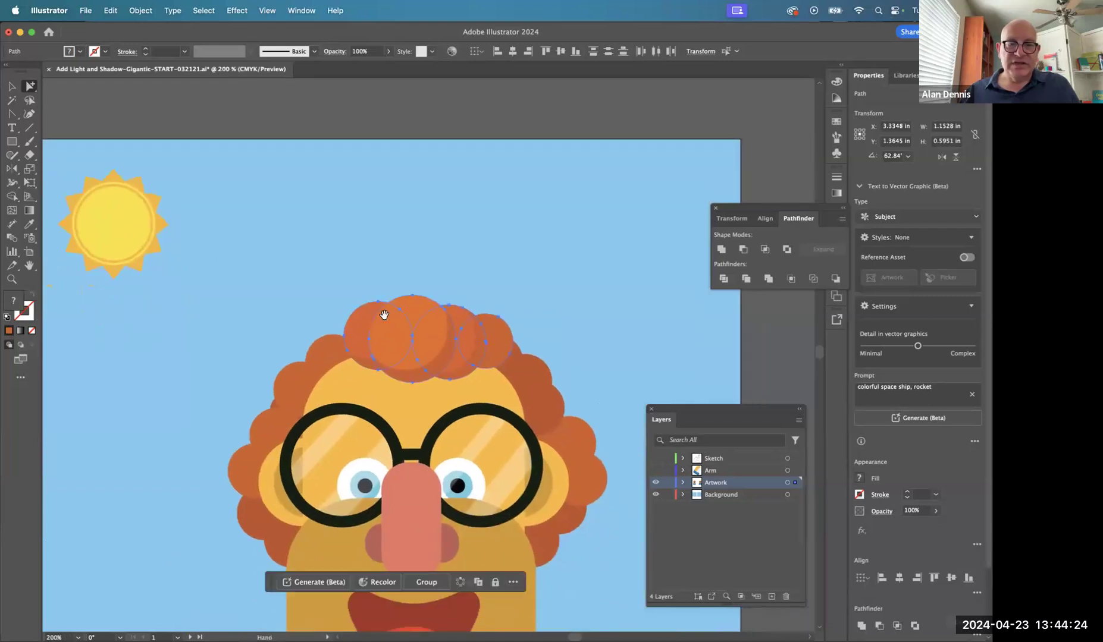
- Duplicate the selected front hair circles slightly downward and fill the copies with a darker shade of the face's sampled yellow
drag(416, 382, 548, 377)
drag(444, 316, 450, 339)
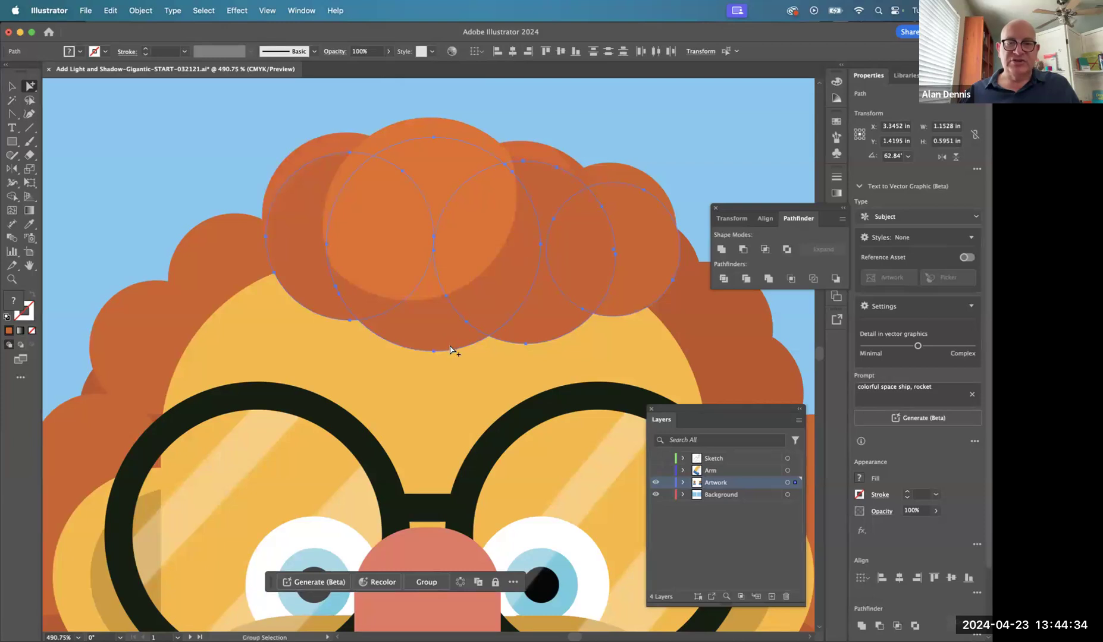
key(i)
click(409, 402)
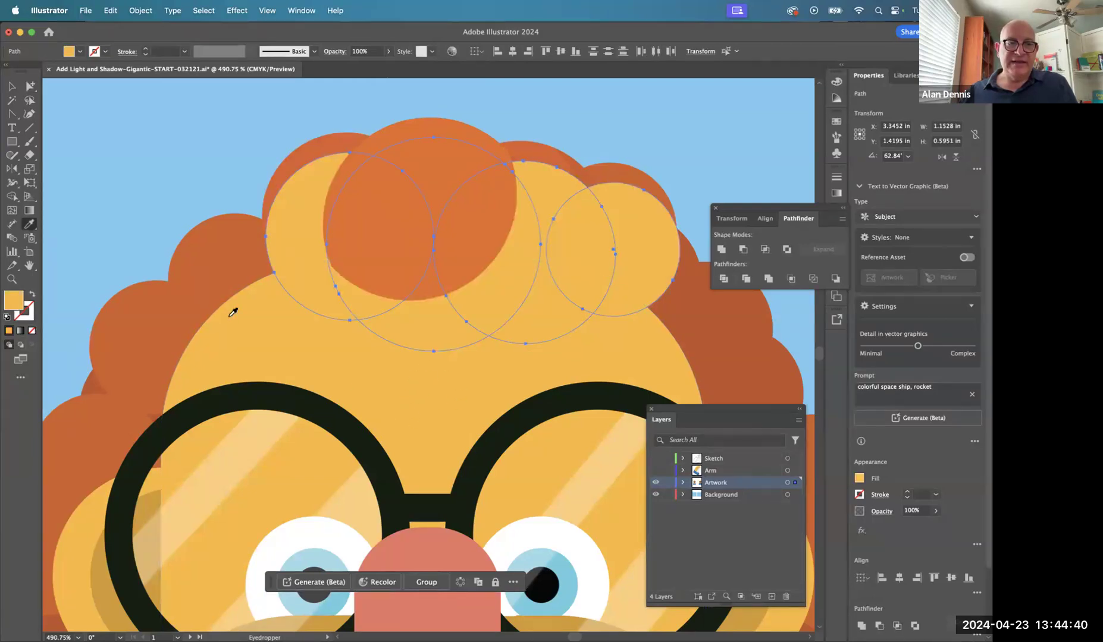
double_click(9, 301)
click(263, 343)
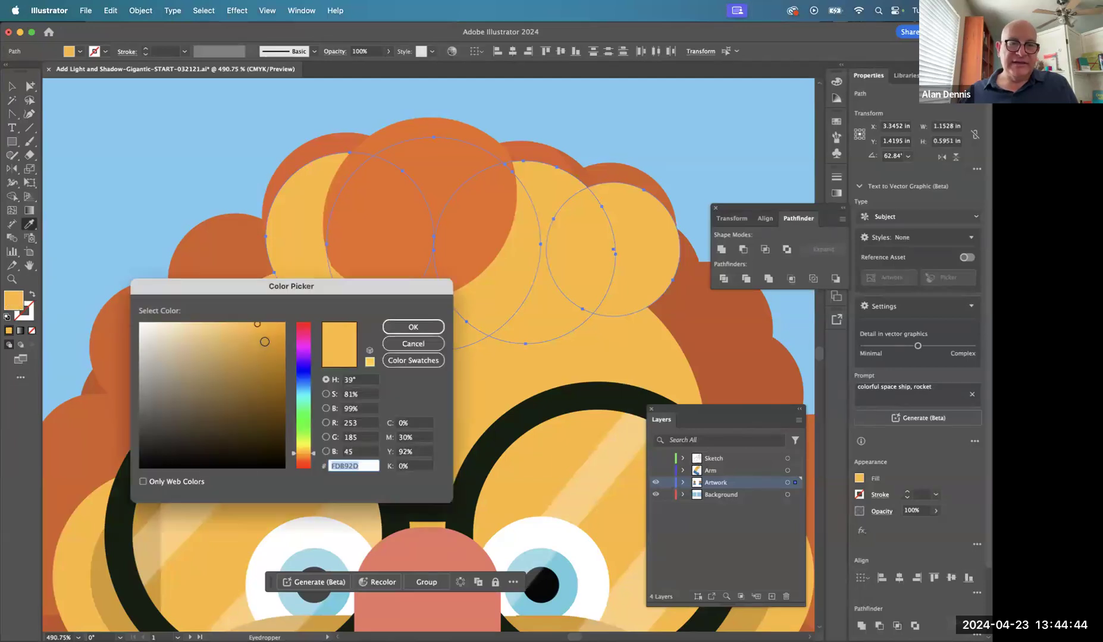
click(432, 329)
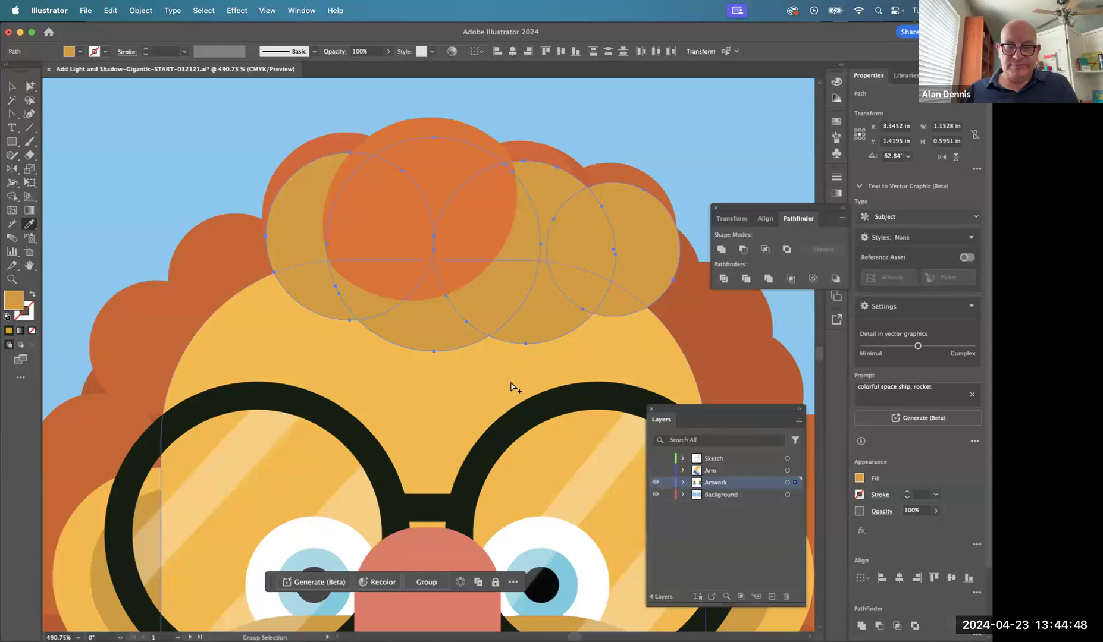
- Send the dark yellow circle copies backward three levels, behind the central front curls
key(super+bracketleft)
key(super+bracketleft)
key(super+bracketleft)
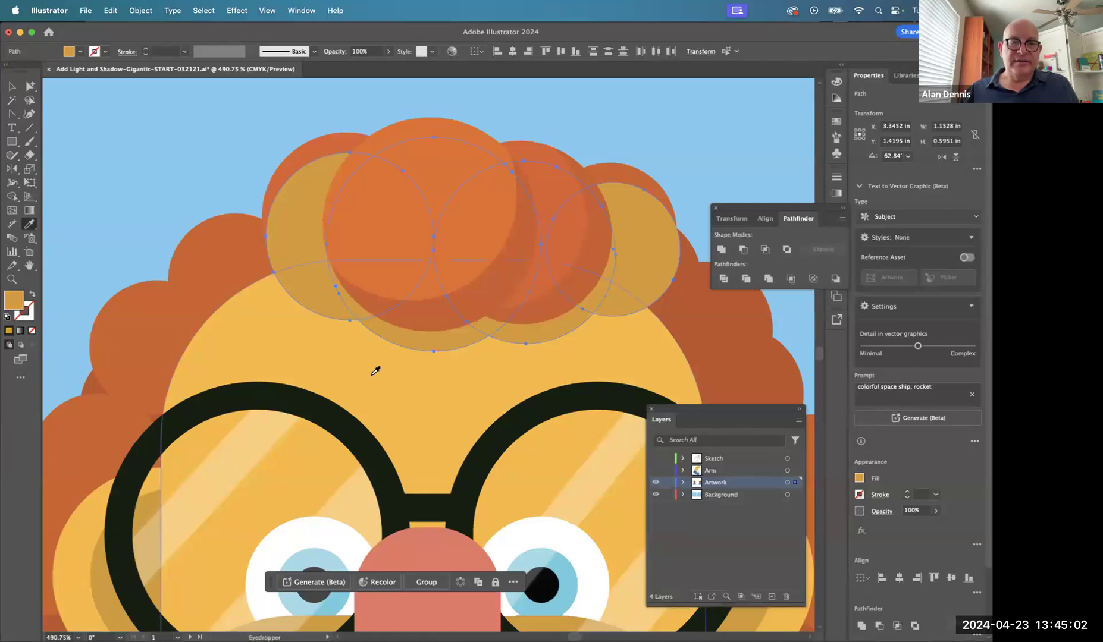
drag(371, 375, 420, 364)
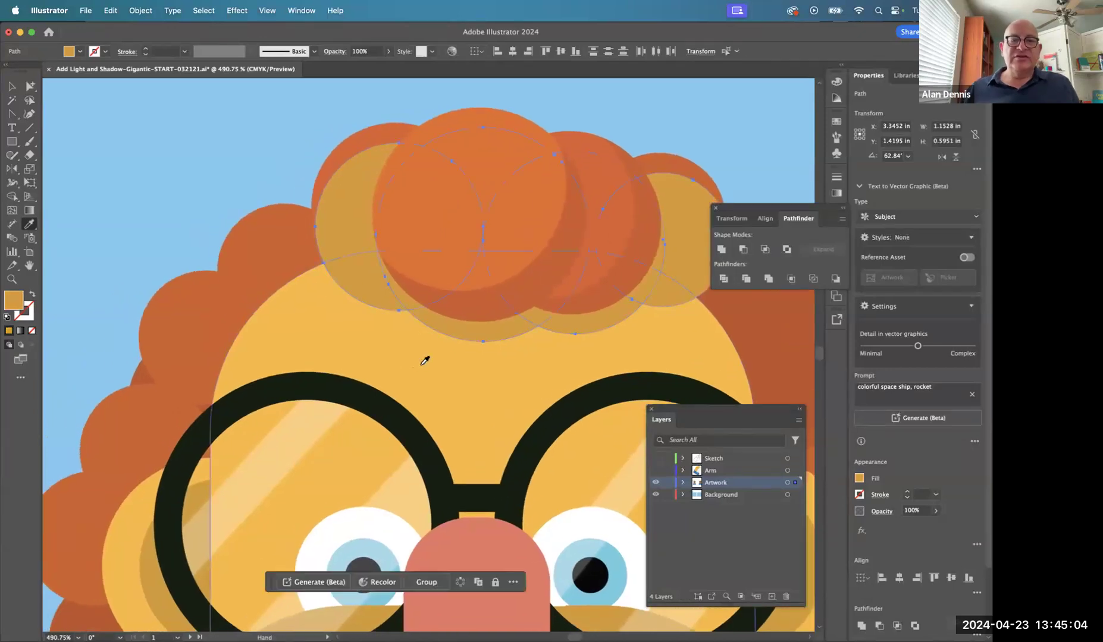
- Select every dark yellow shadow circle by matching its fill color, and add the face shape to the selection
click(29, 85)
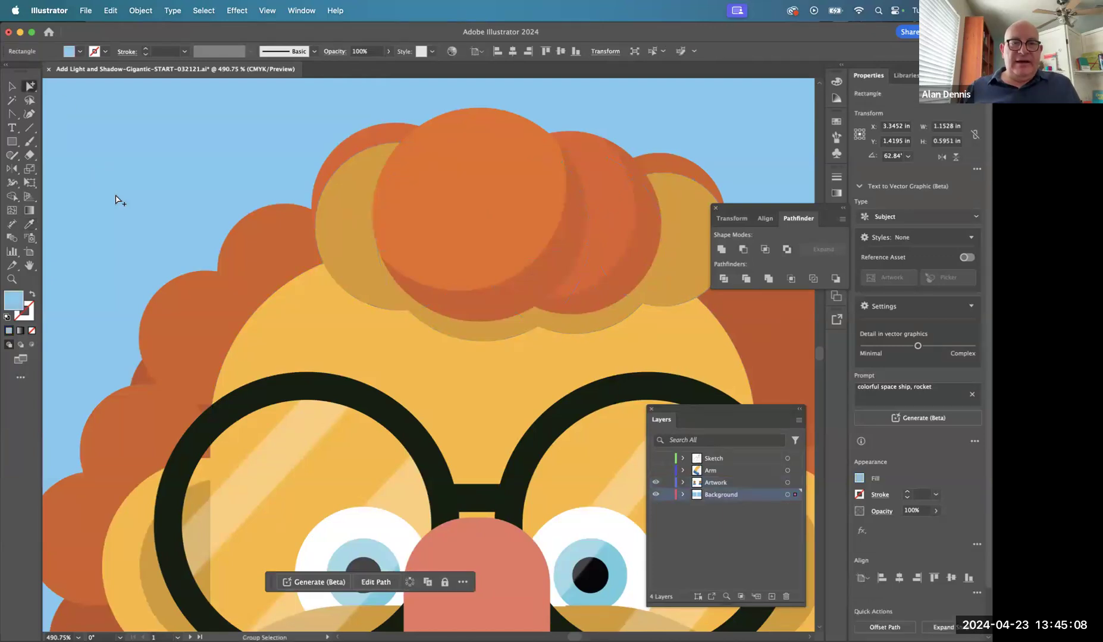
click(381, 266)
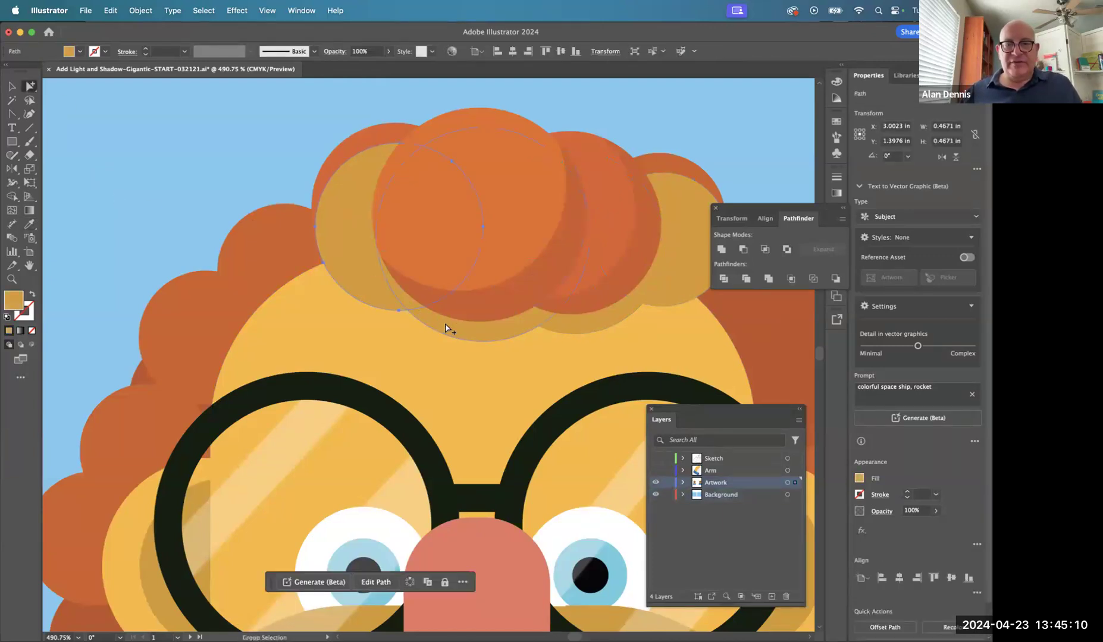
click(207, 9)
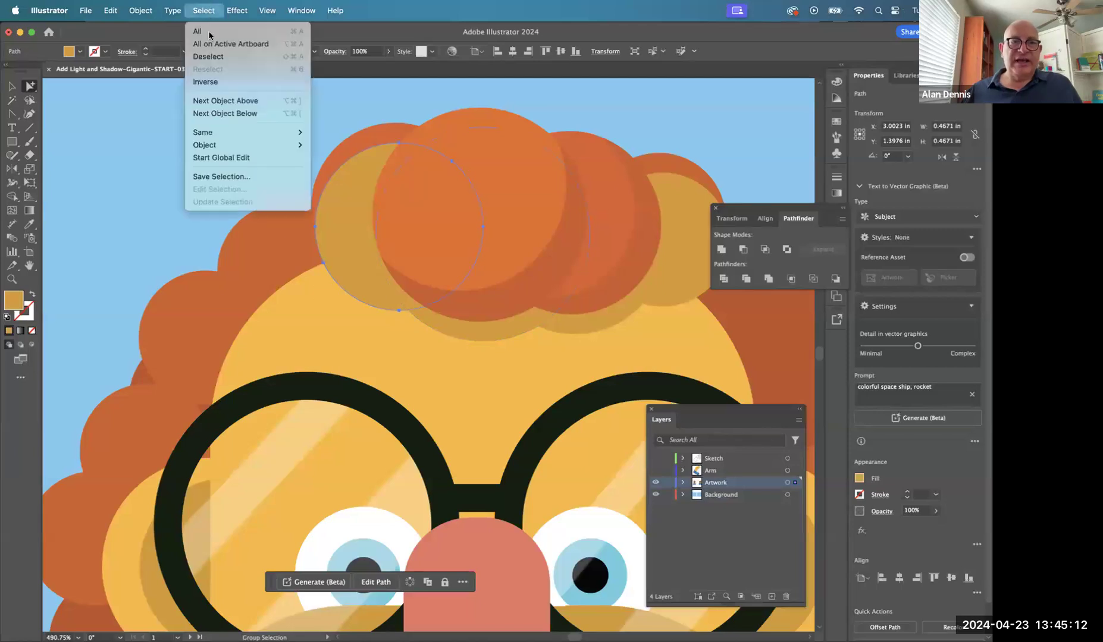
mouse_move(272, 137)
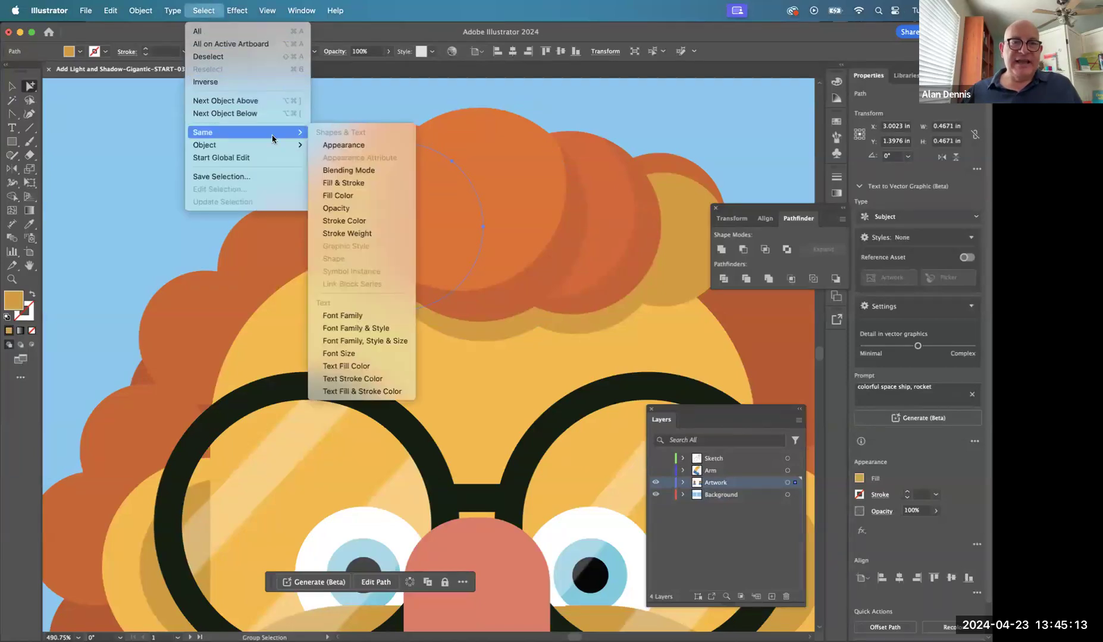
click(344, 196)
shift+click(480, 386)
drag(483, 389, 133, 412)
key(space)
drag(388, 260, 500, 255)
key(super+z)
key(space)
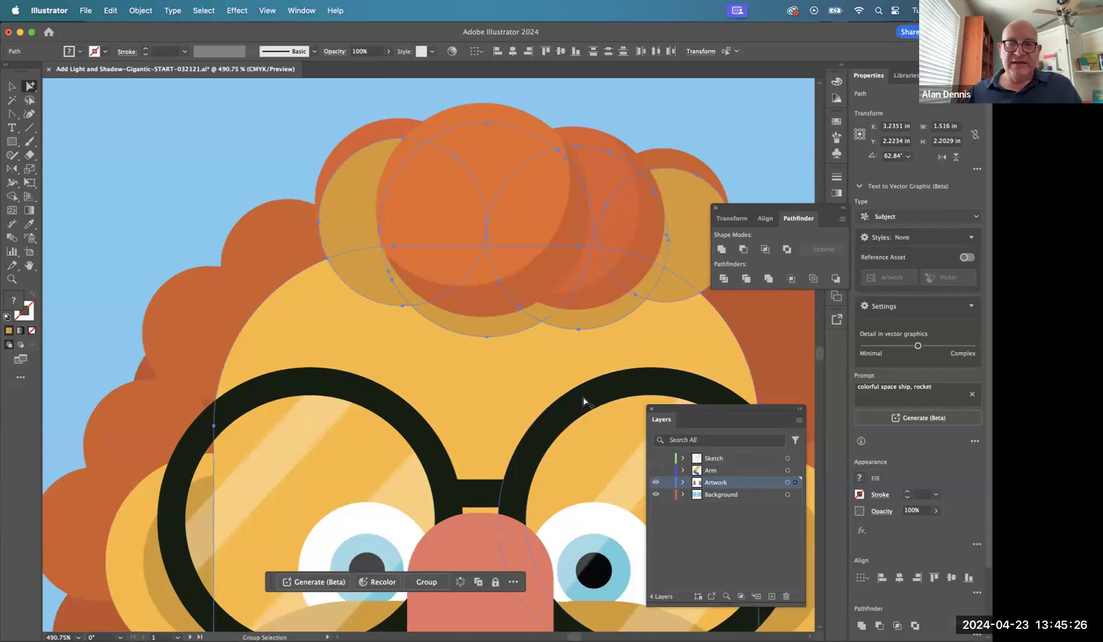
- Try to cut the face and shadow circles apart with Pathfinder Divide, and undo it
click(724, 279)
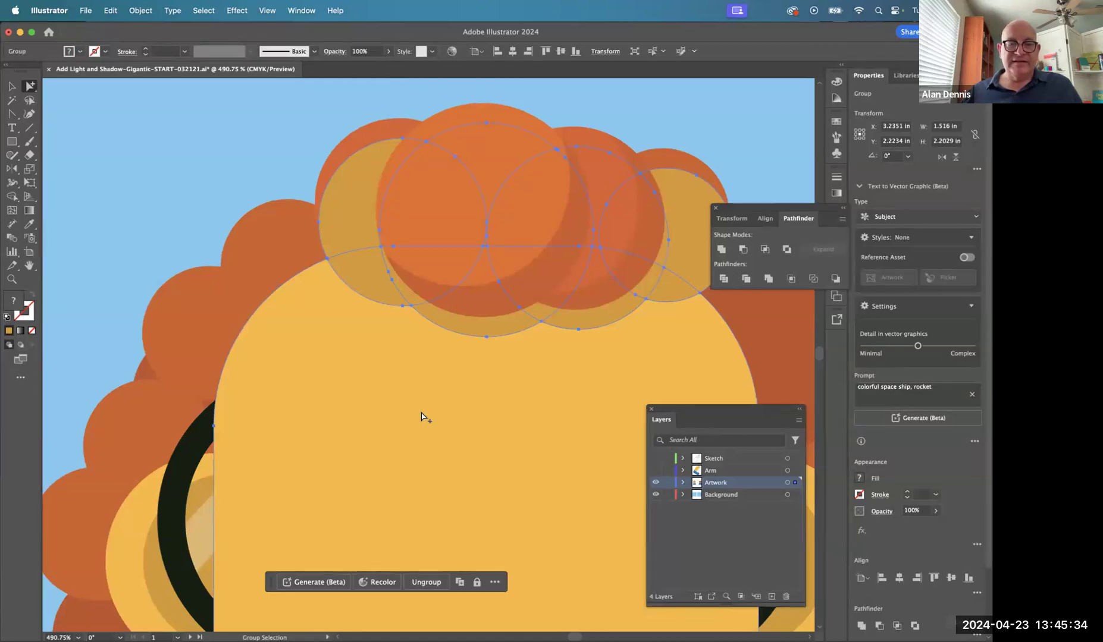
key(super+shift+a)
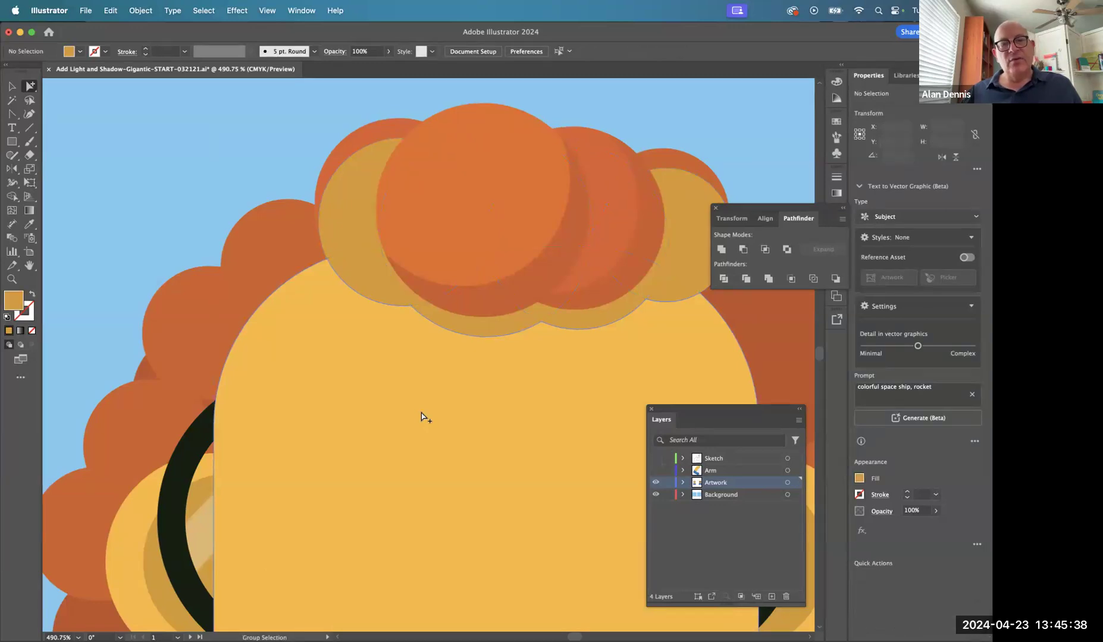
key(super+z)
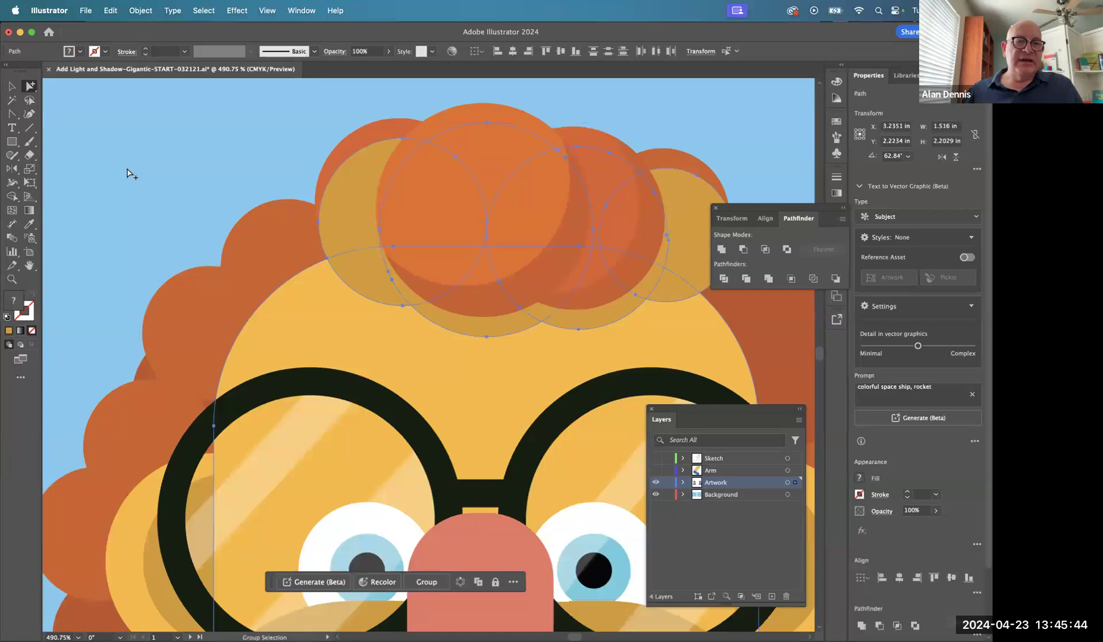
- Trim the forehead shadow circles with Shape Builder, removing the parts that extend beyond the face outline, and clear the selection
click(12, 196)
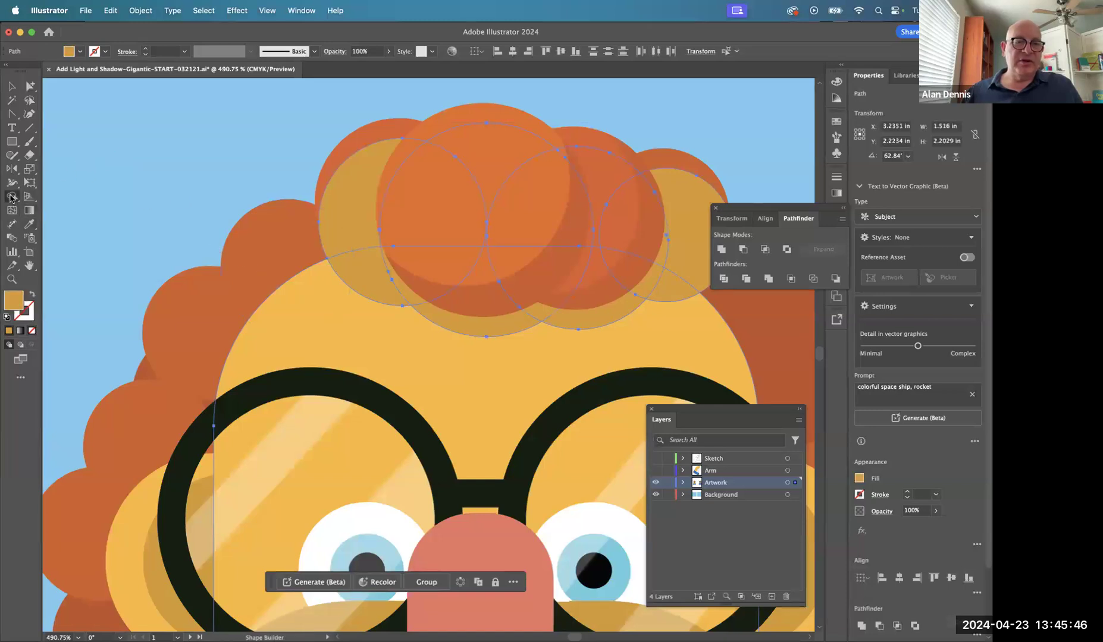
alt+click(351, 187)
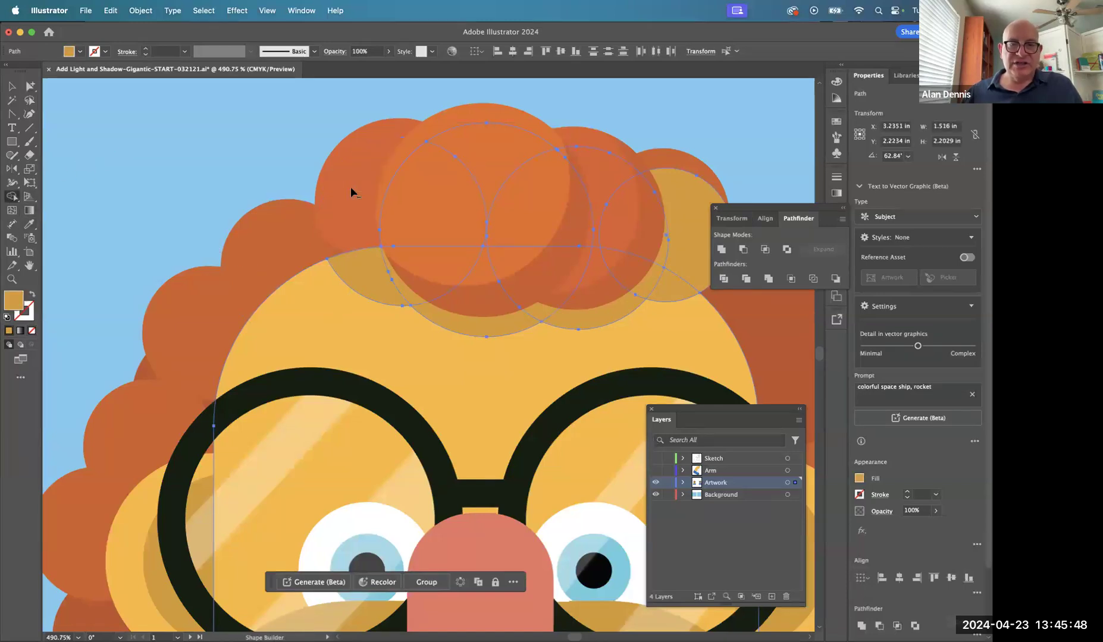
alt+click(689, 198)
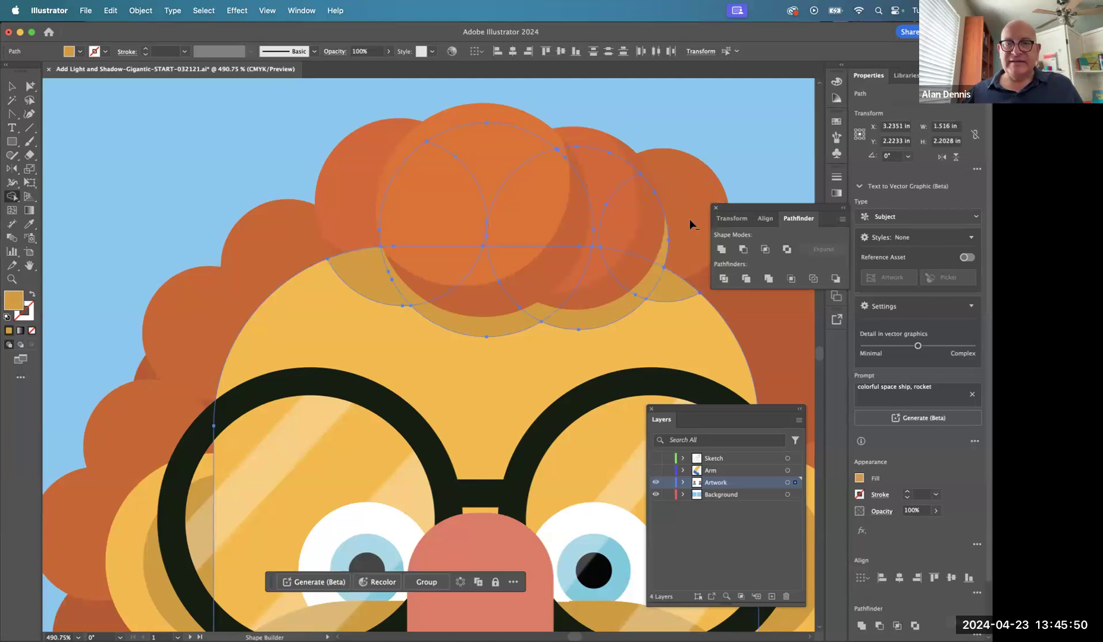
alt+click(662, 247)
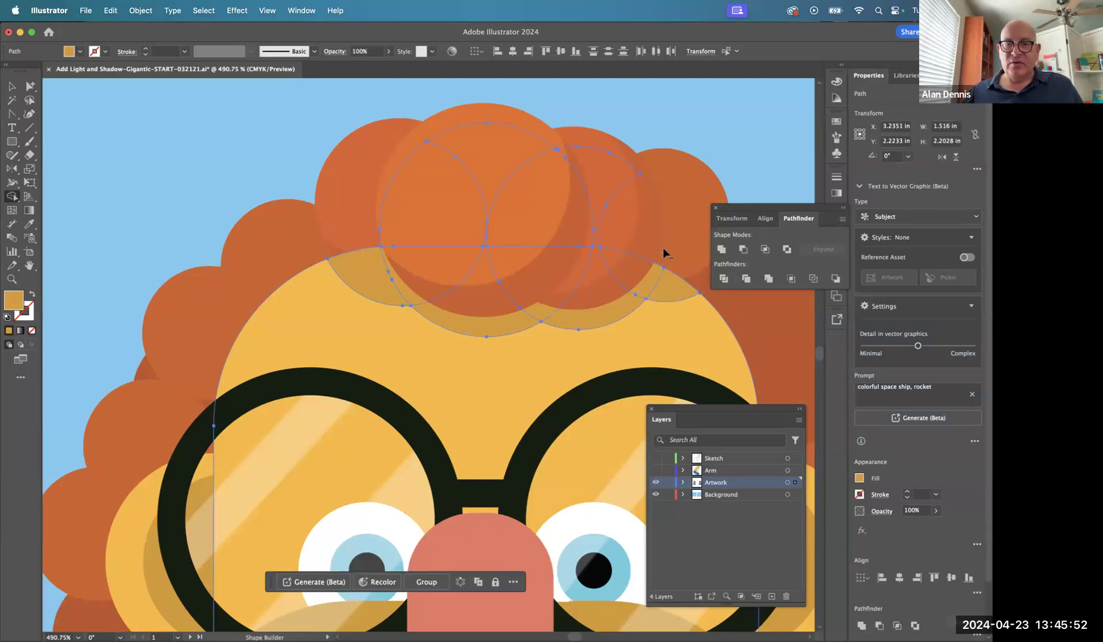
alt+click(439, 176)
alt+click(552, 201)
alt+click(501, 141)
alt+click(596, 167)
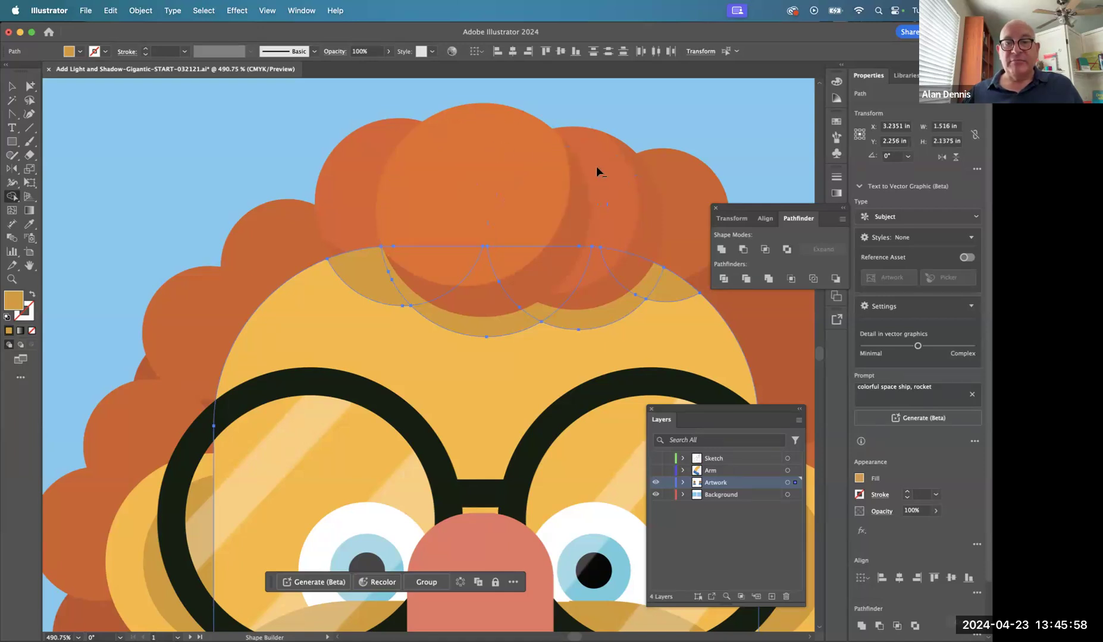
click(12, 86)
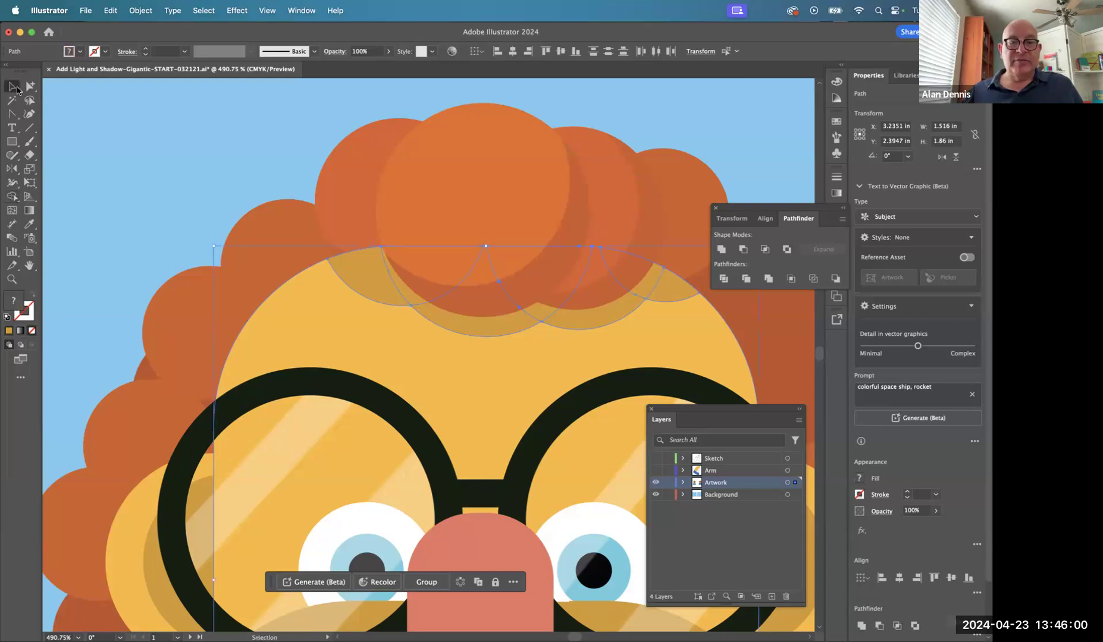
key(super+shift+a)
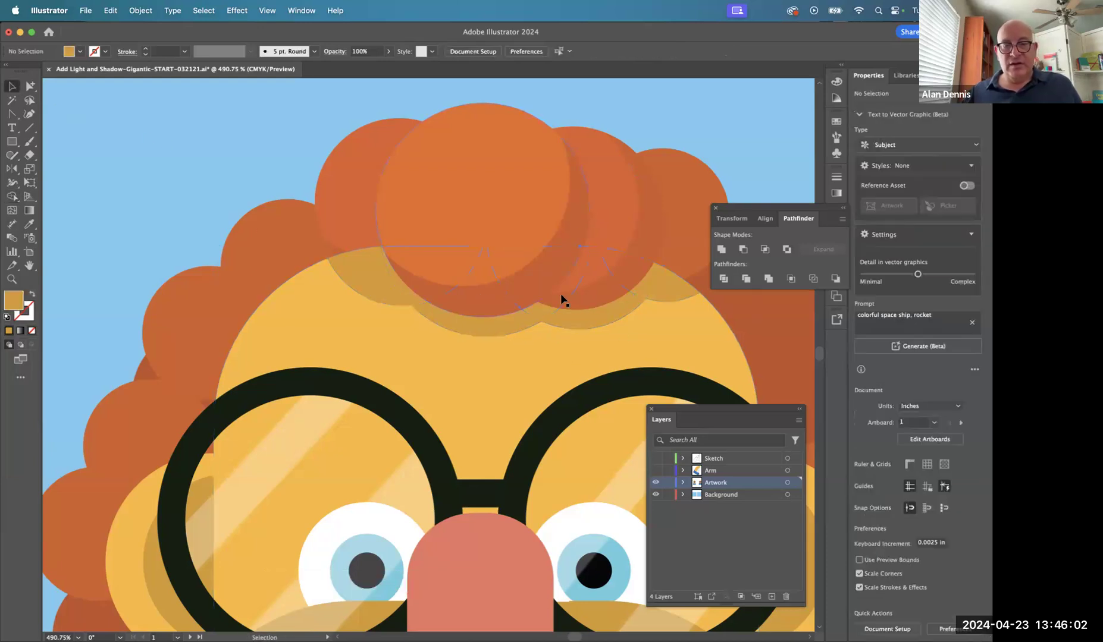
- Hide the front curl group together with the left curl's highlight and its shadow circle
alt+super+click(610, 365)
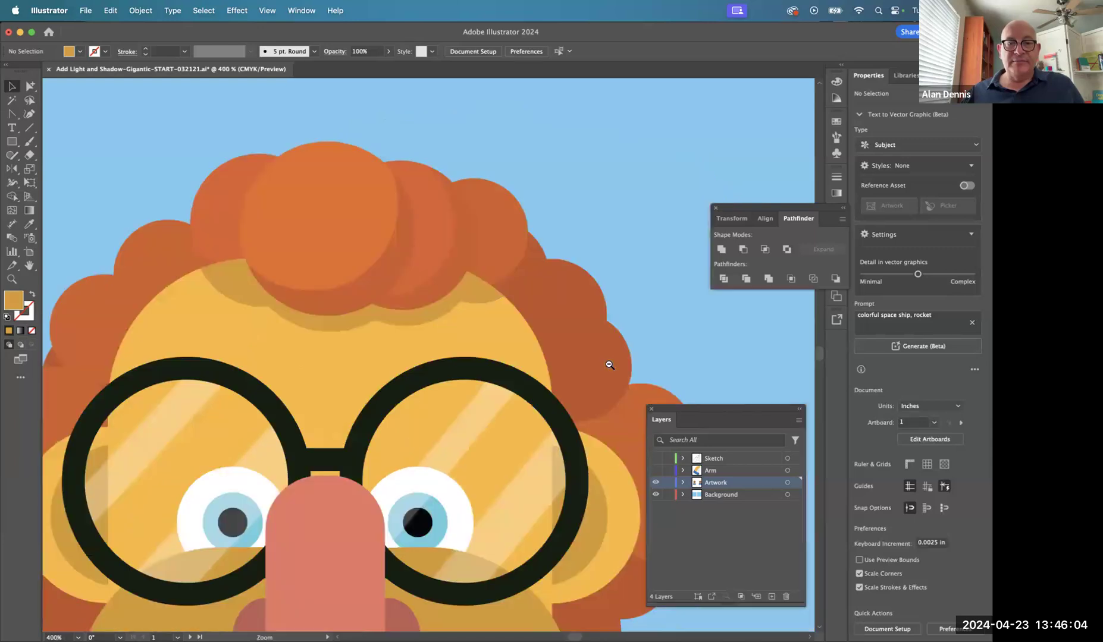
alt+super+click(609, 365)
drag(520, 337, 632, 320)
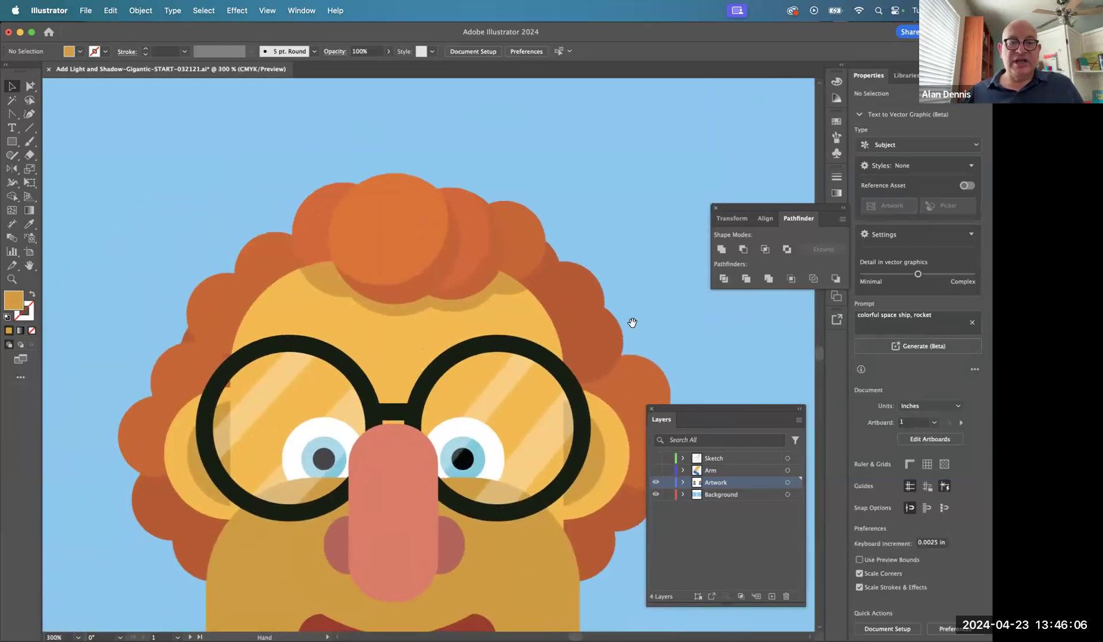
click(314, 249)
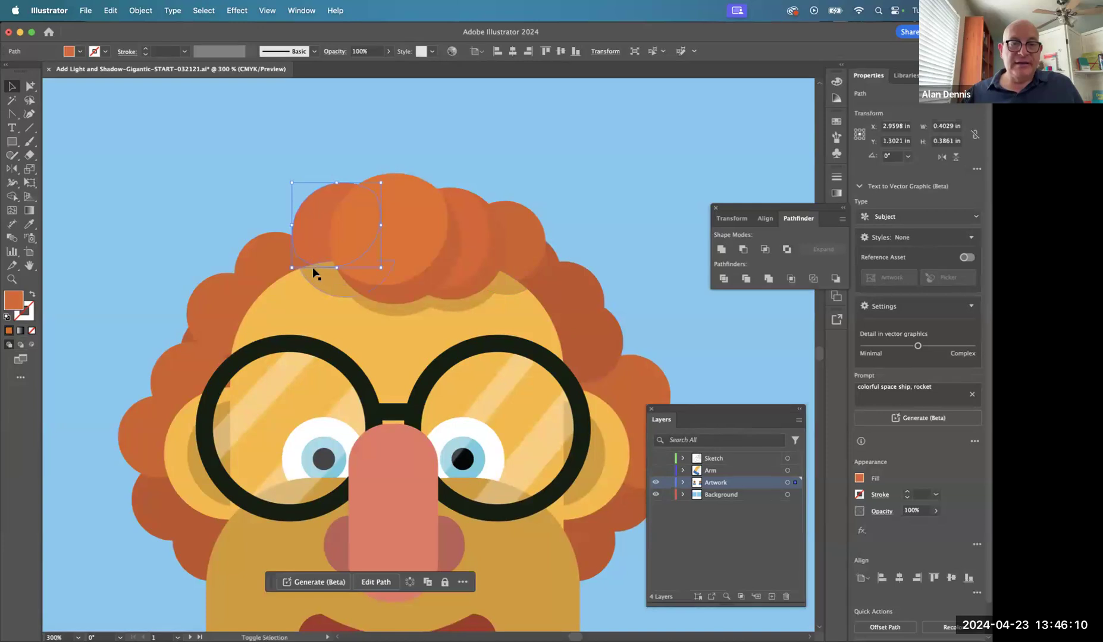
click(340, 293)
click(307, 236)
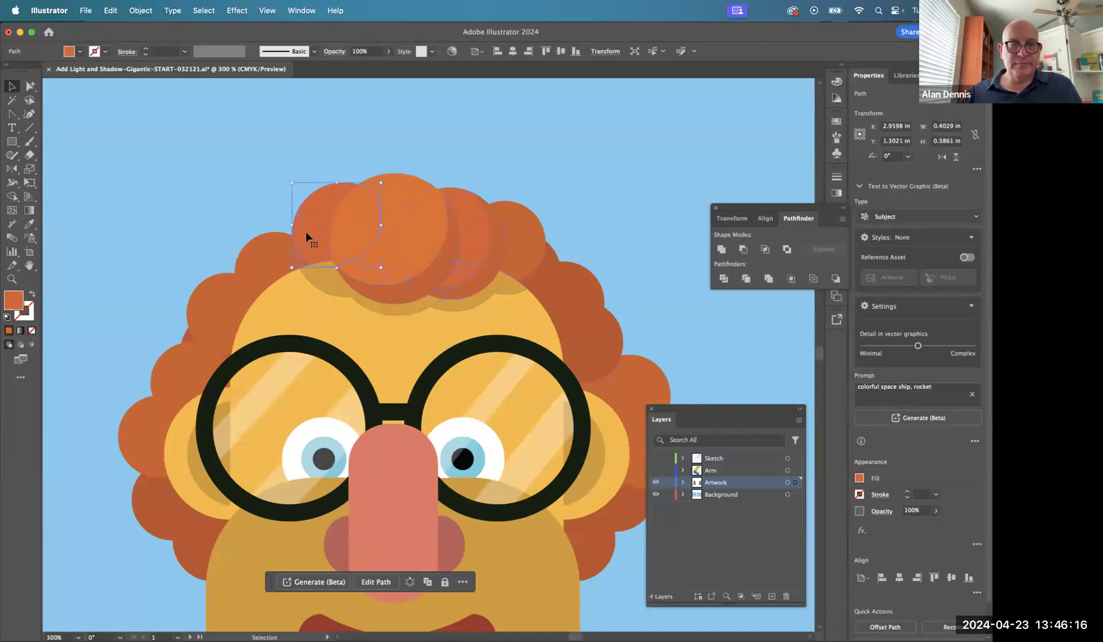
click(401, 294)
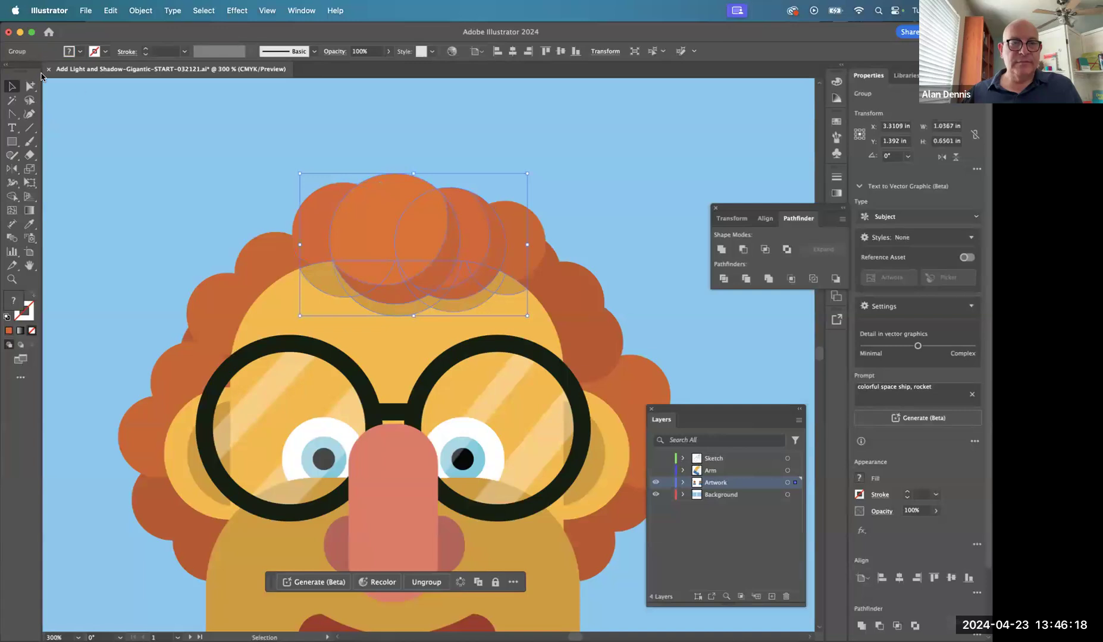
key(super+3)
click(315, 232)
key(super+3)
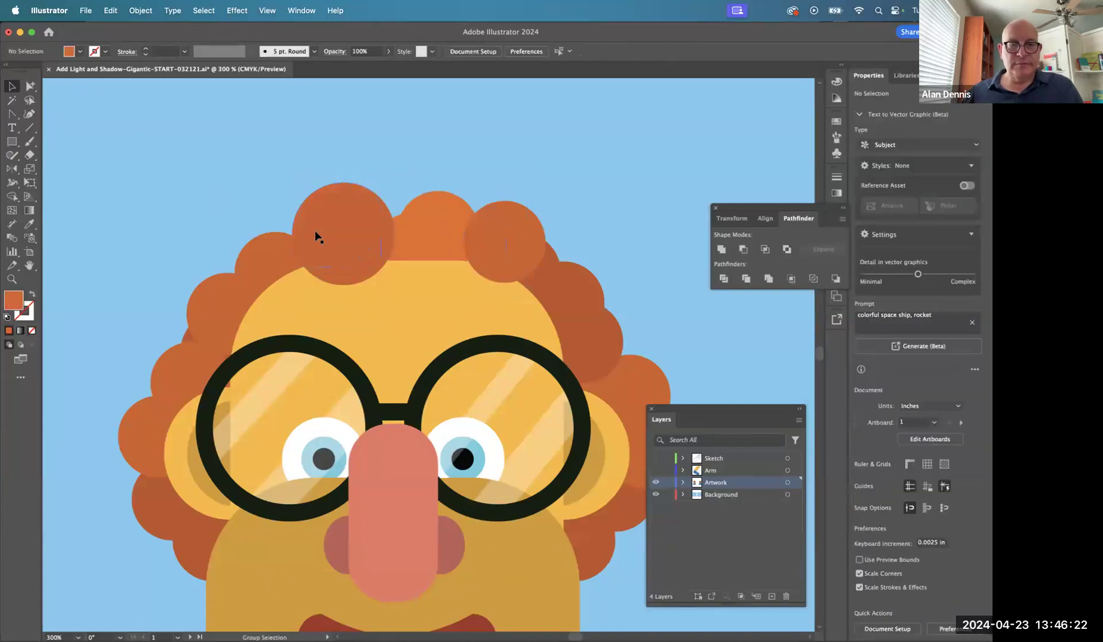
click(357, 263)
key(super+3)
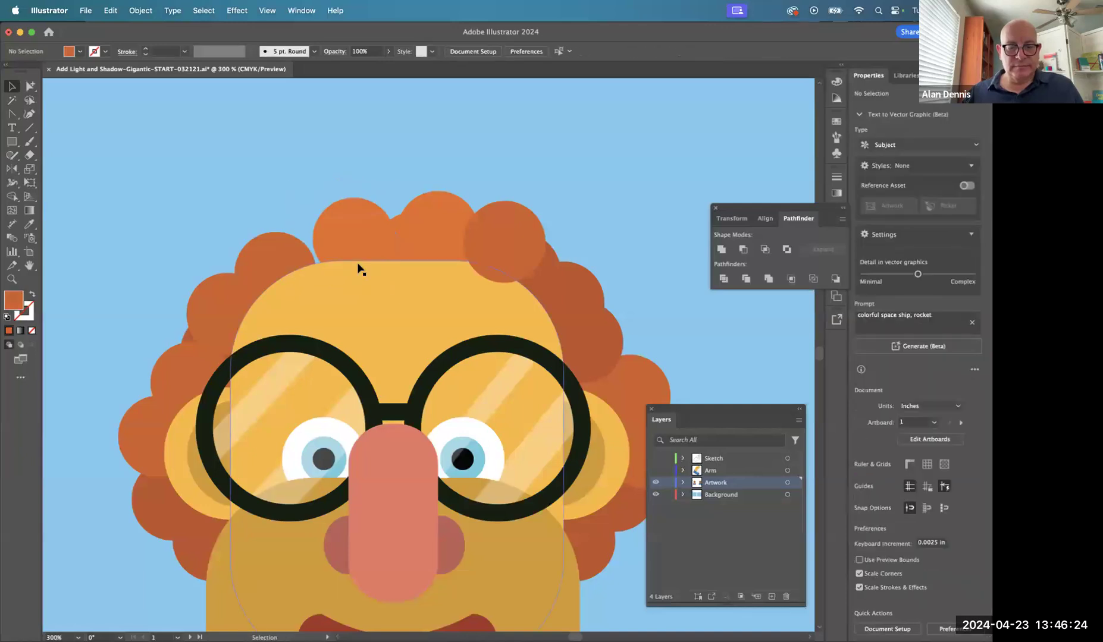
- Show all the hidden curl shapes again and clear the selection
key(super+alt+3)
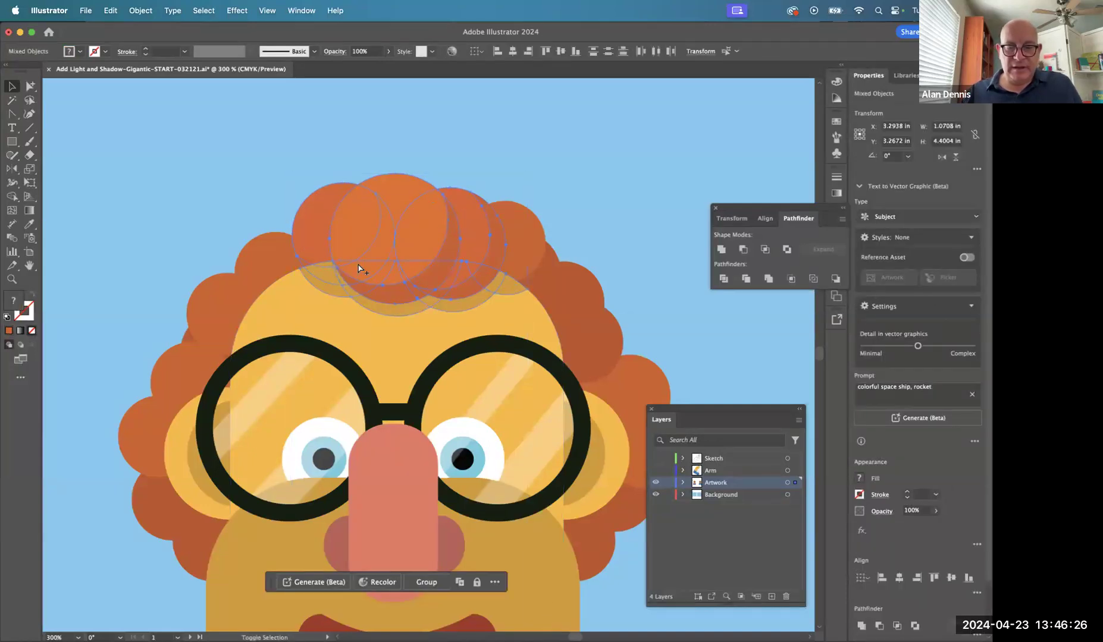
key(super+shift+a)
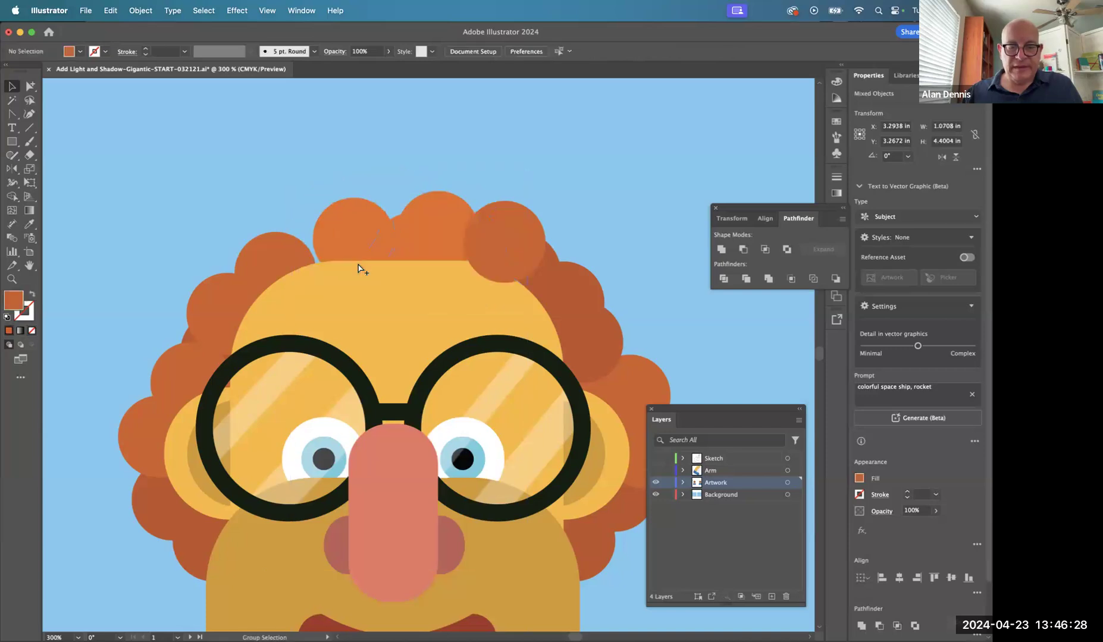
click(354, 265)
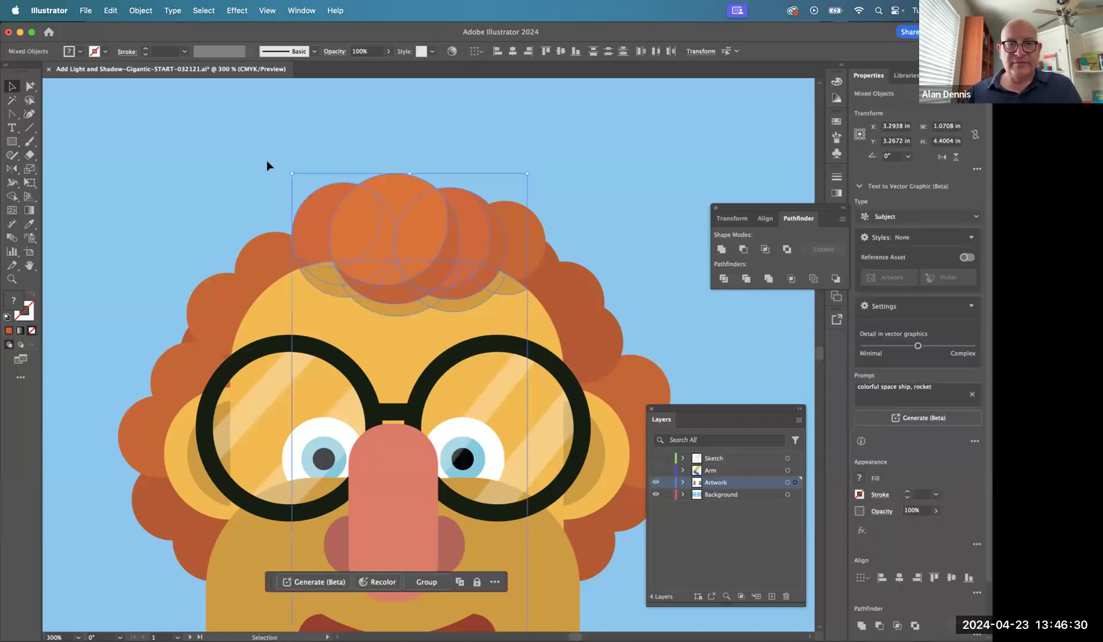
click(233, 173)
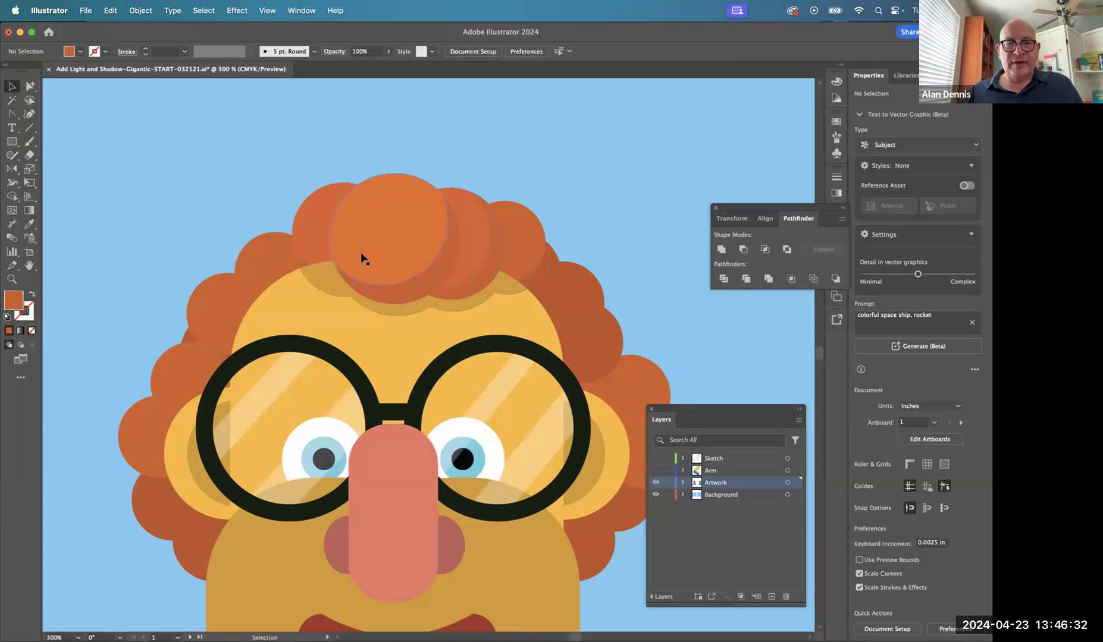
- Pull the front curl group down to check which shapes it contains, undo the move, and hide the group
drag(317, 278, 322, 332)
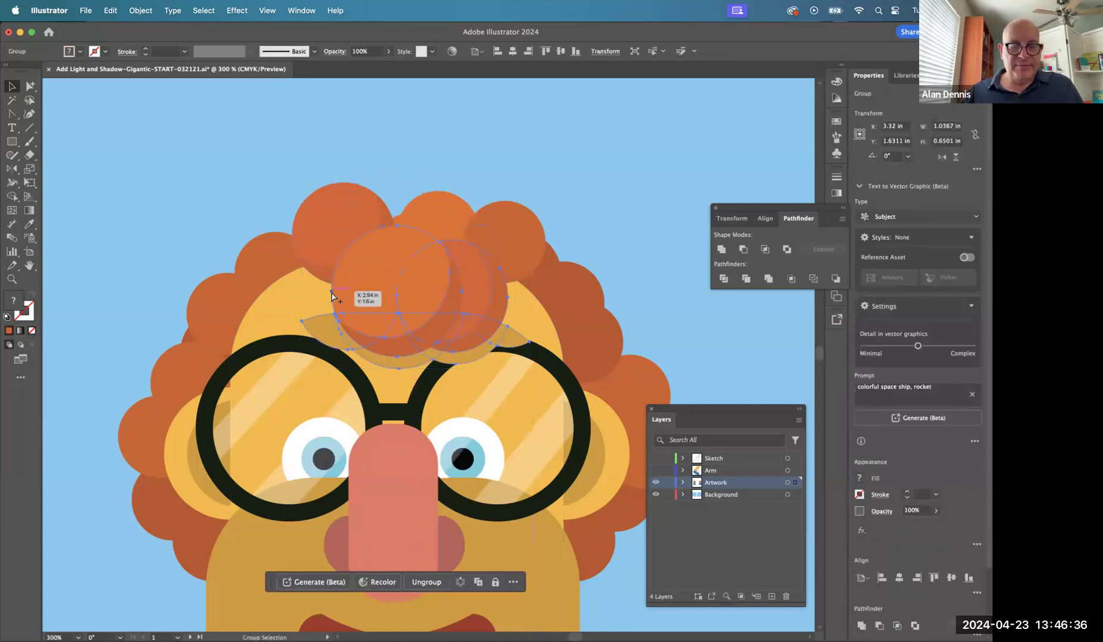
key(super+z)
key(super+alt)
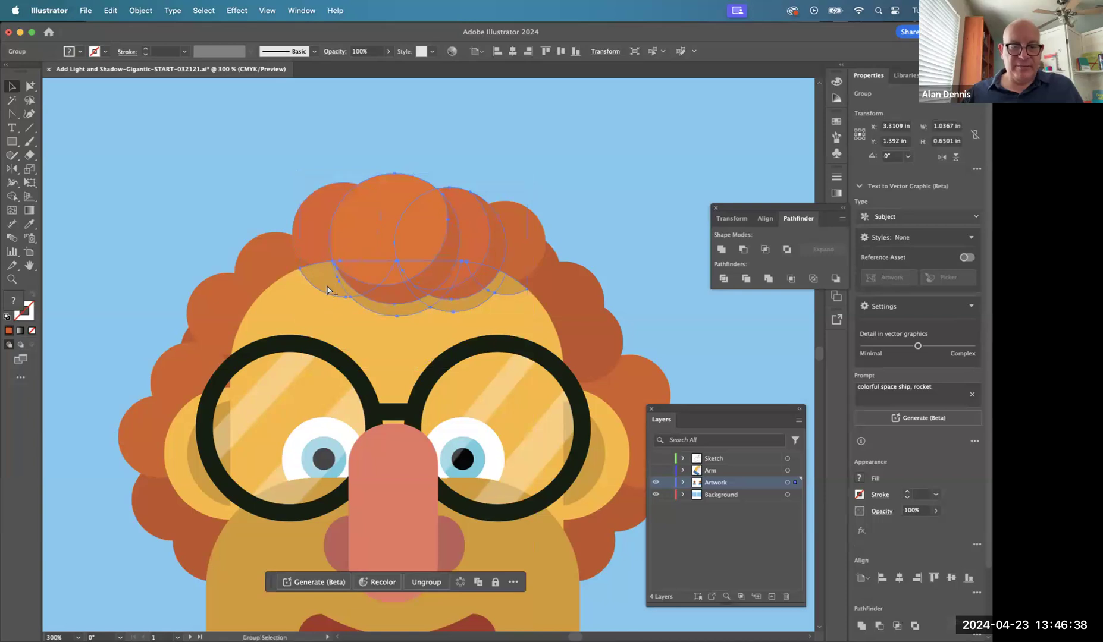
click(327, 291)
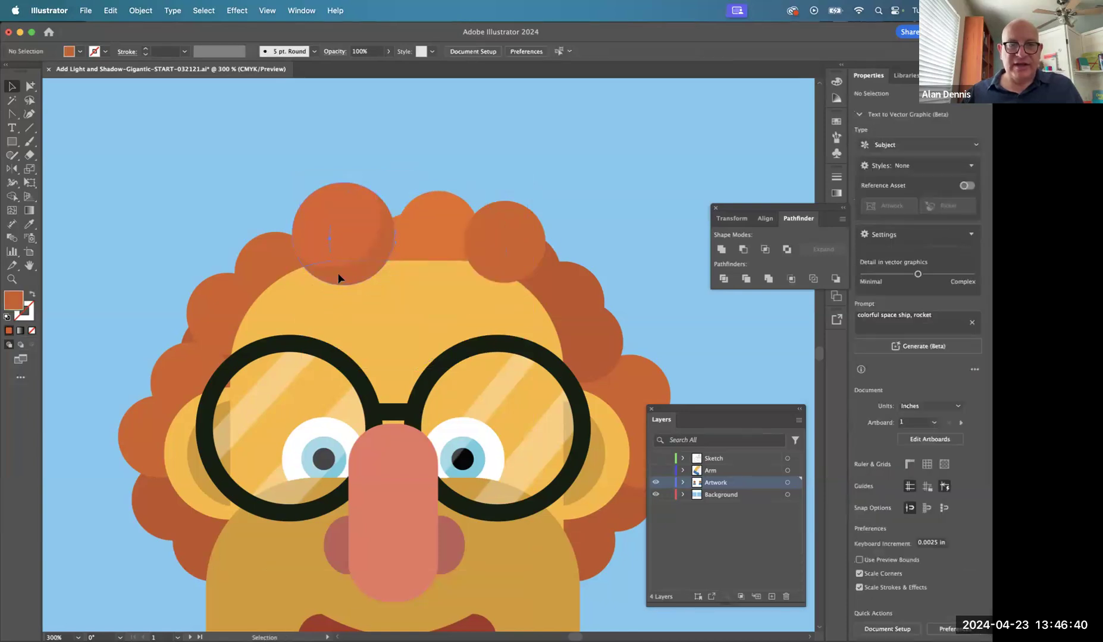
- Group the left curl's highlight and shadow circles after undoing the accidental nudge
click(329, 225)
mouse_move(328, 225)
mouse_down()
mouse_move(332, 178)
mouse_move(337, 217)
mouse_up()
key(super+z)
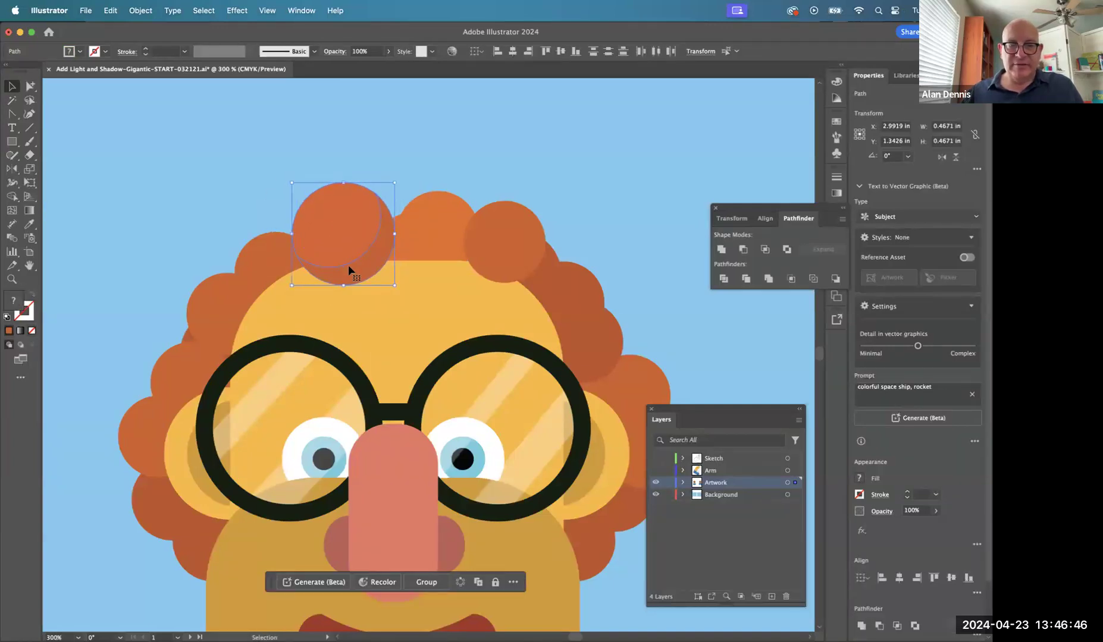
key(super+g)
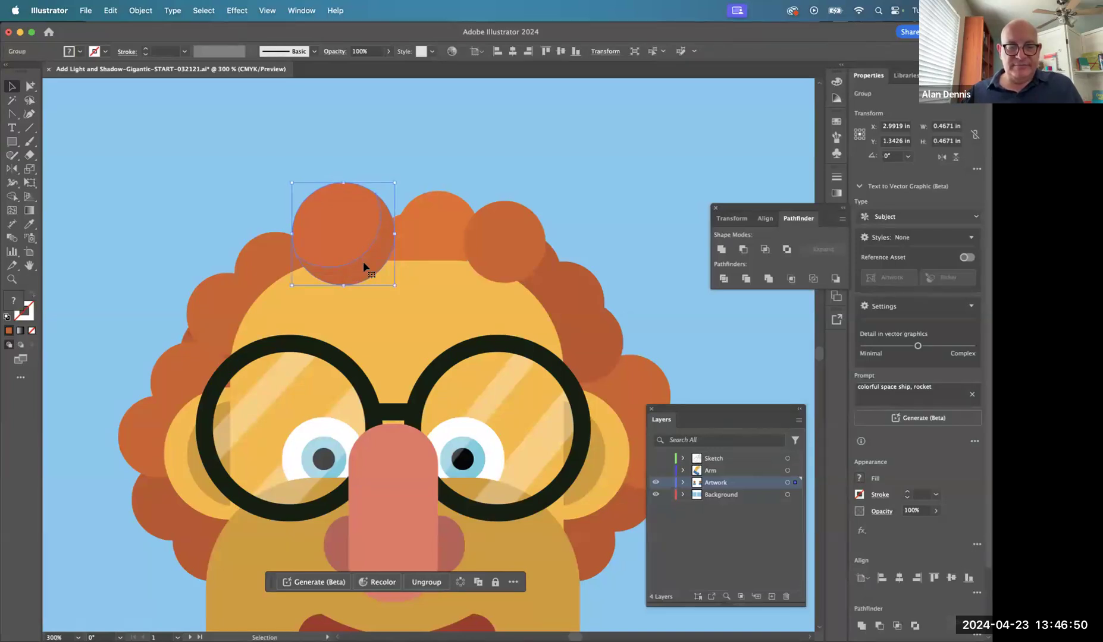
- Cut the left curl group, show the hidden front curl group again and clear the selection
key(super+x)
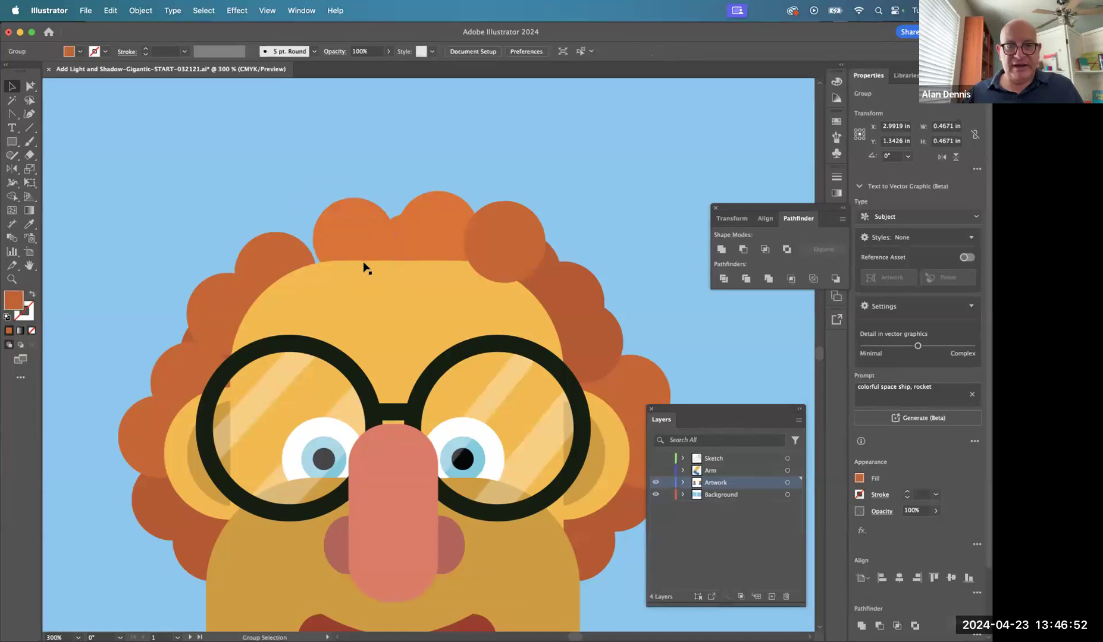
key(super+f)
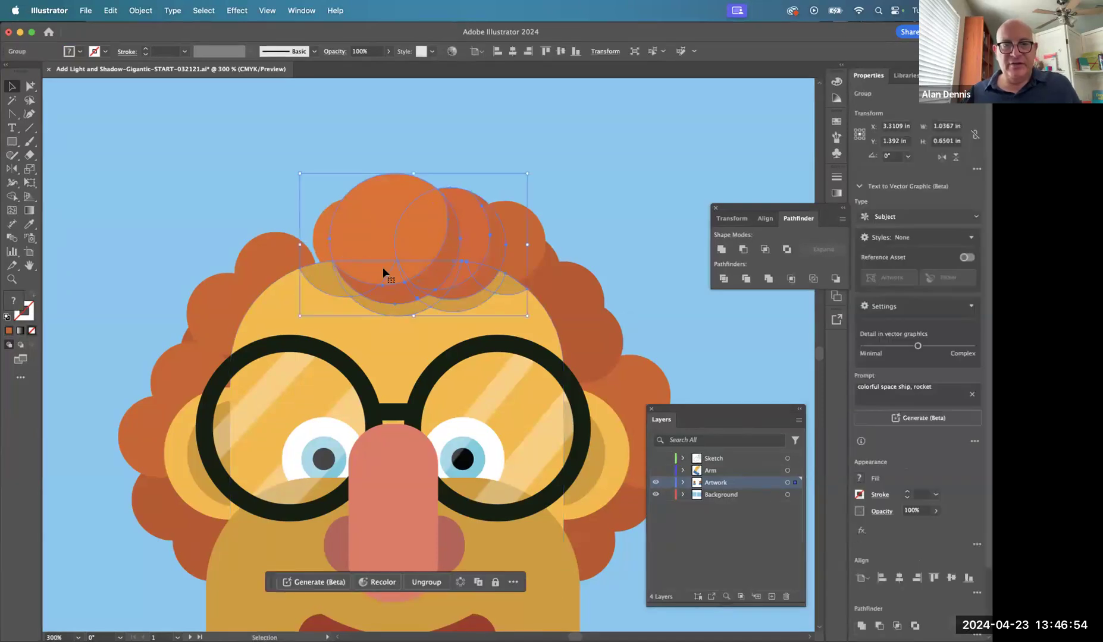
click(480, 130)
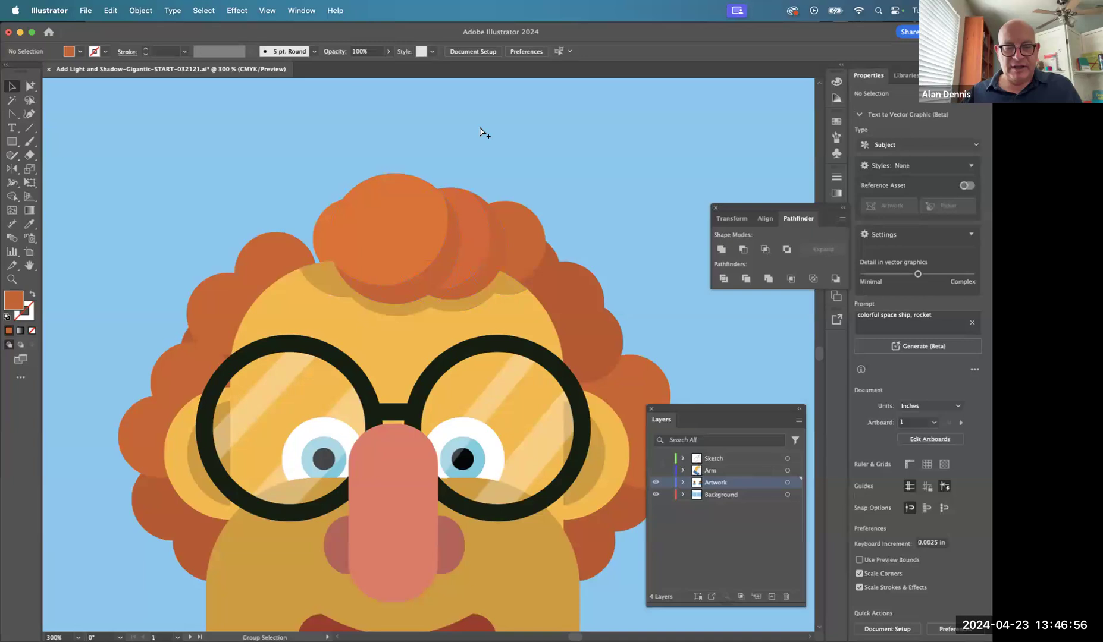
- Paste the left curl group in place and stack it behind the large front curl
key(super+f)
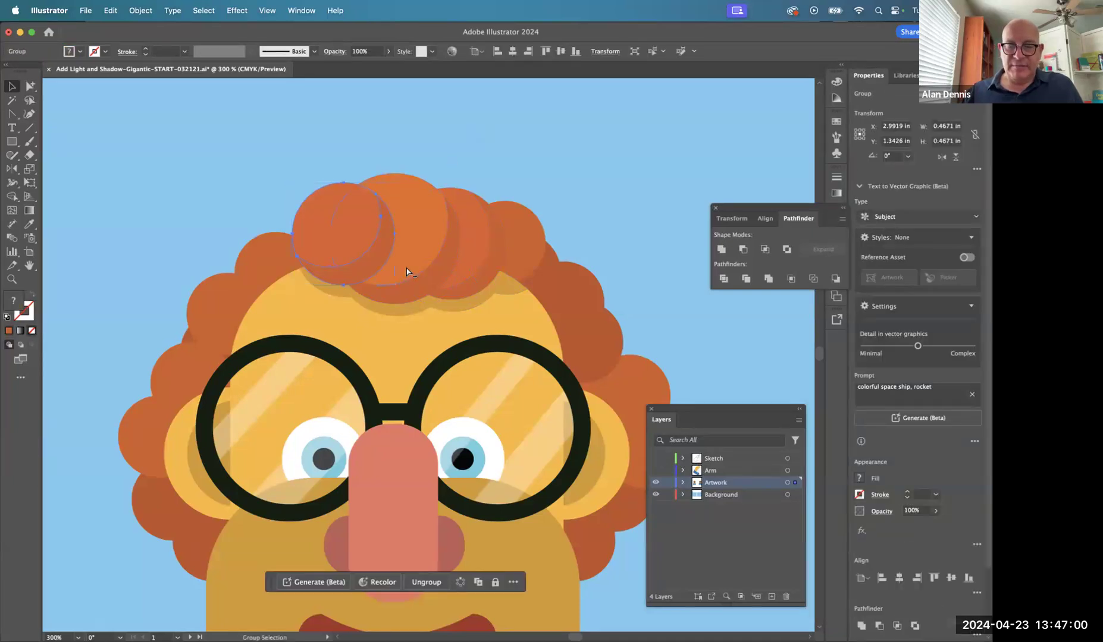
key(super+z)
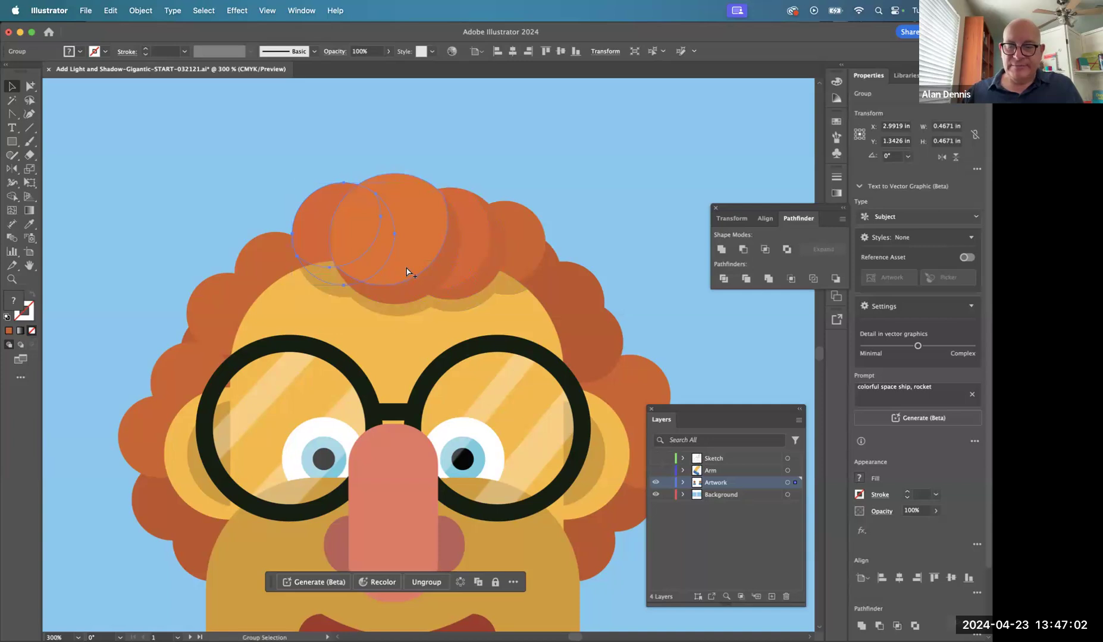
click(426, 250)
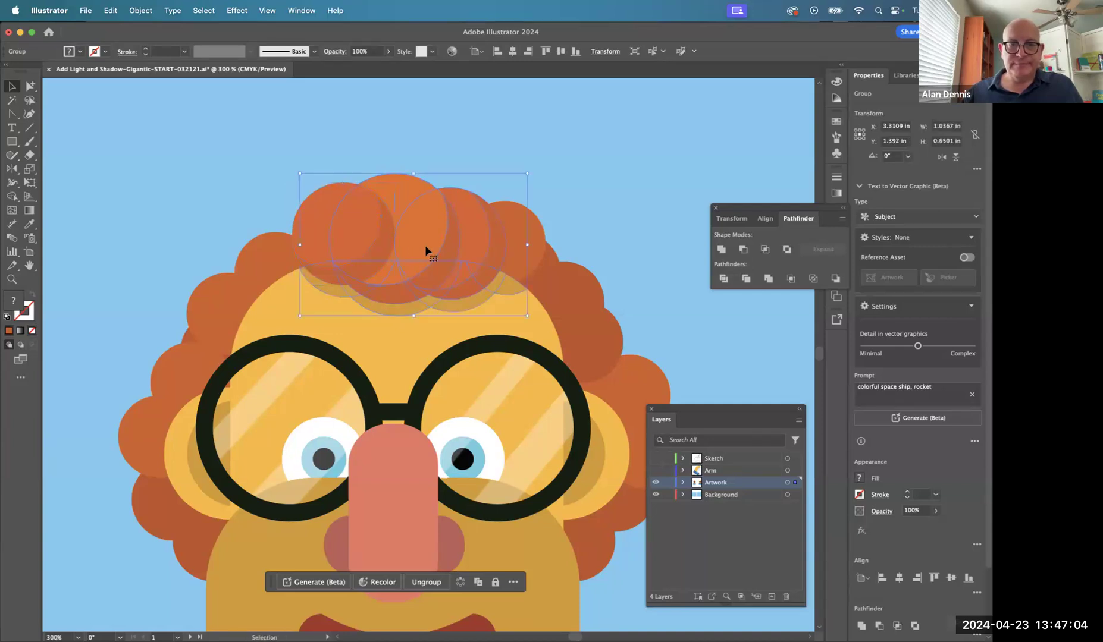
key(super+])
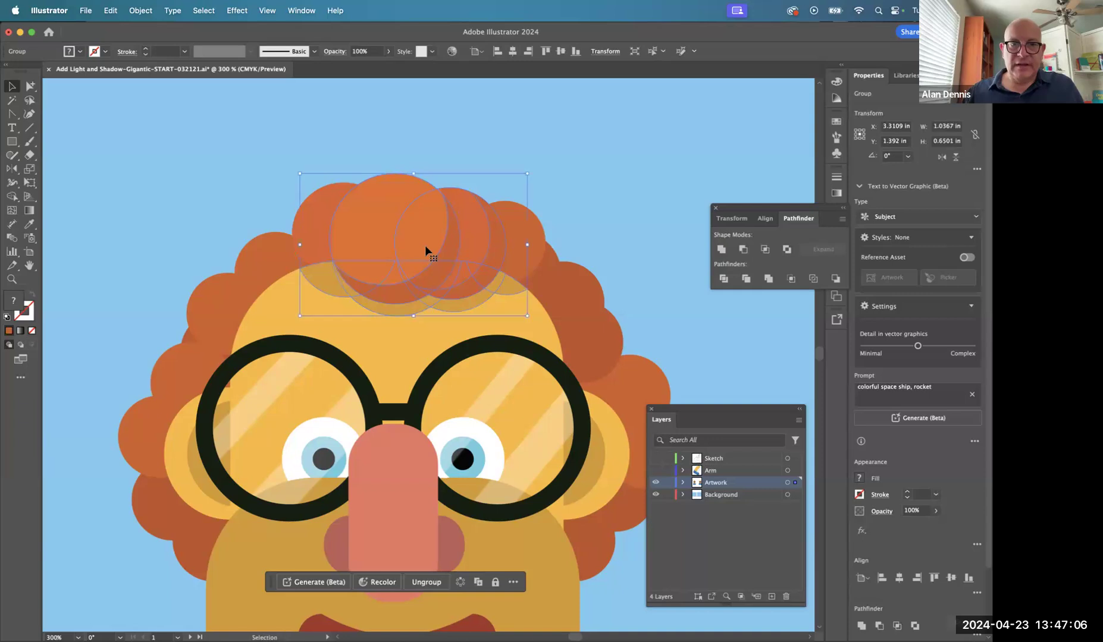
- Pick out the left curl's forehead shadow with Group Selection, send it to the back and clear the selection
click(30, 86)
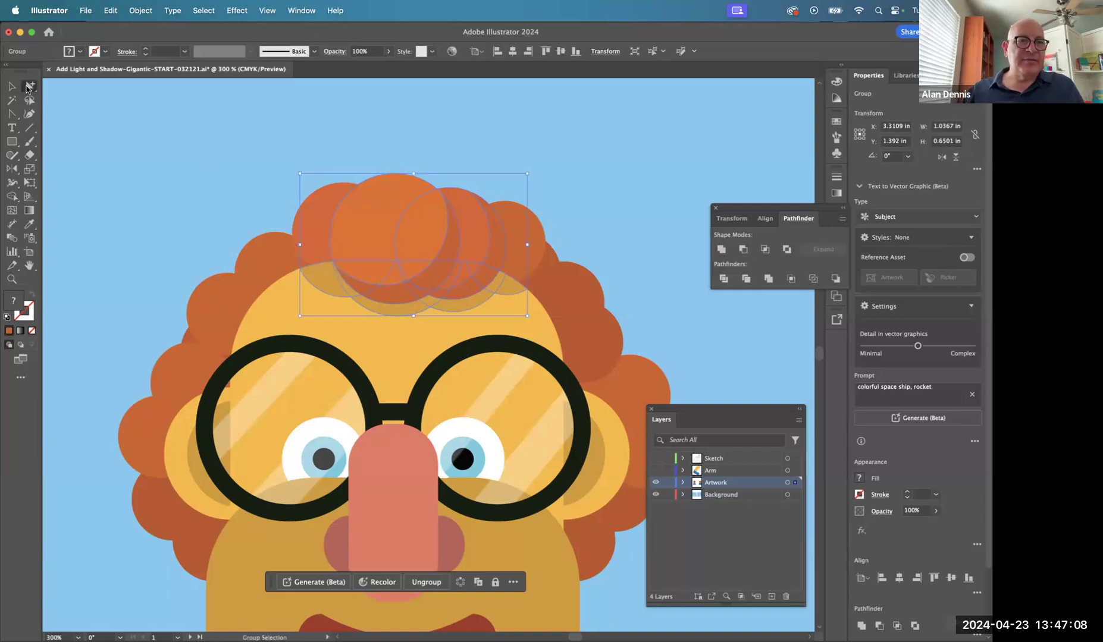
click(169, 248)
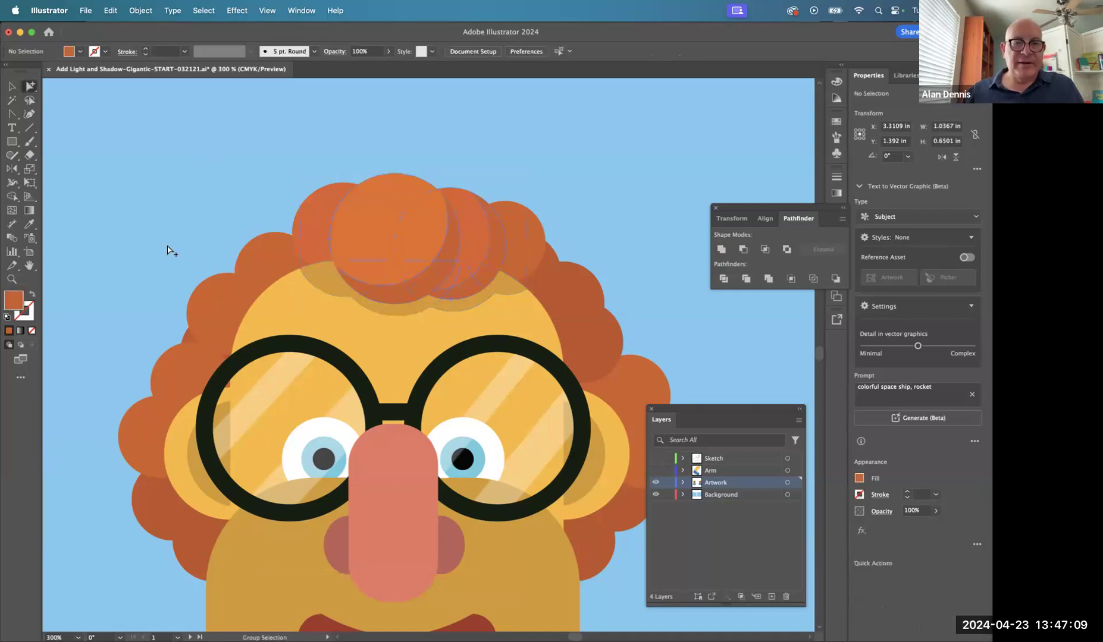
click(344, 278)
key(super)
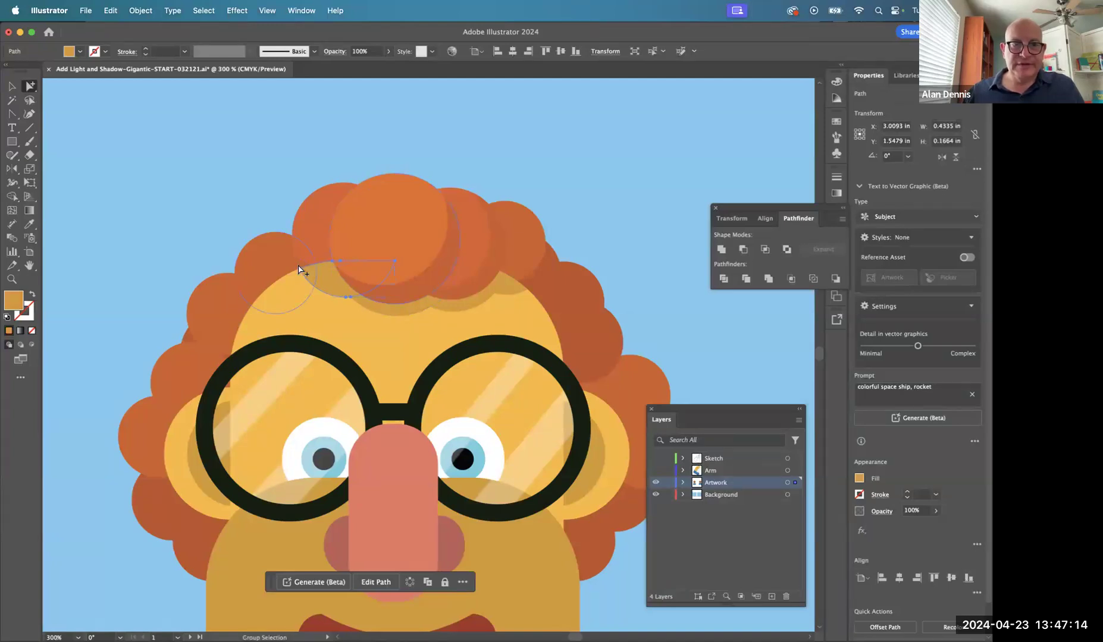
key(super)
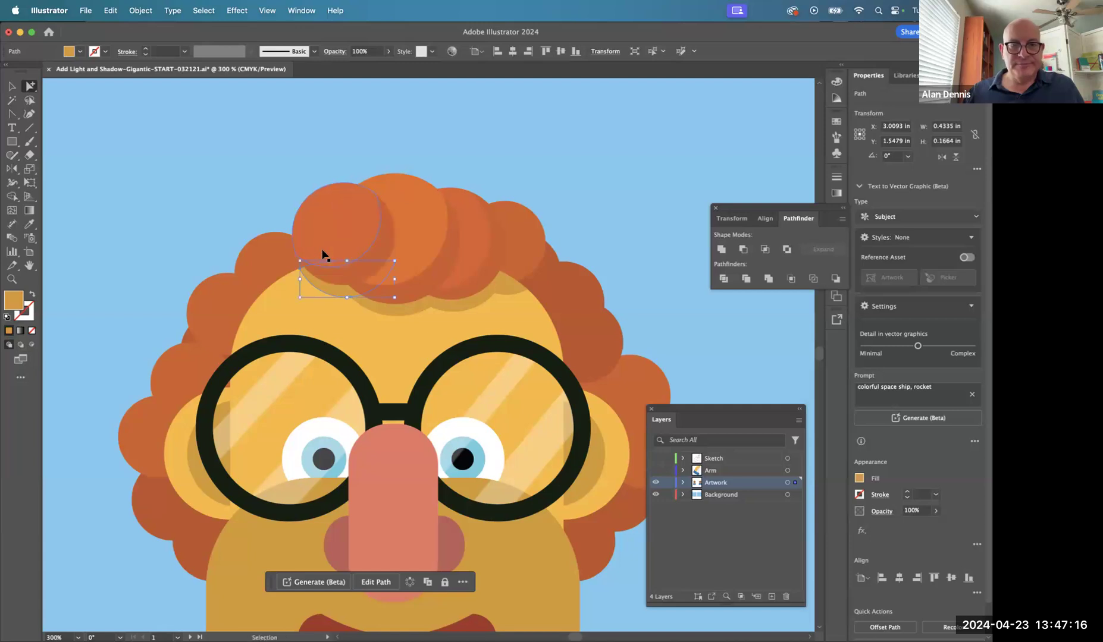
key(shift)
key(super+shift+[)
click(588, 198)
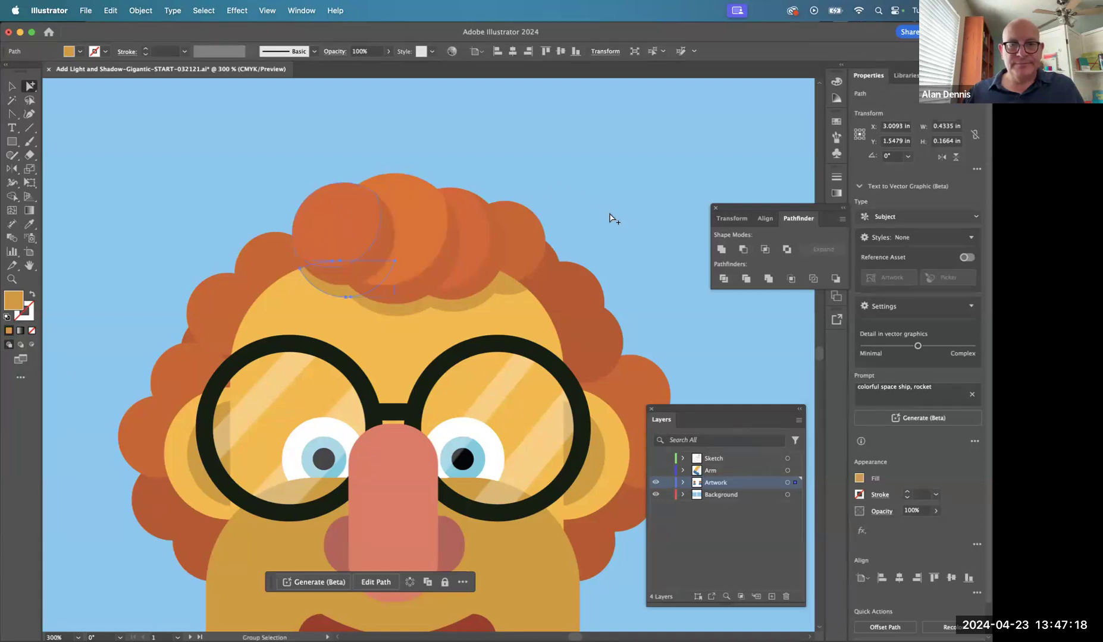
- Cut the large front curl's highlight and shadow circles and paste them back in front of the left curl
click(438, 239)
key(shift)
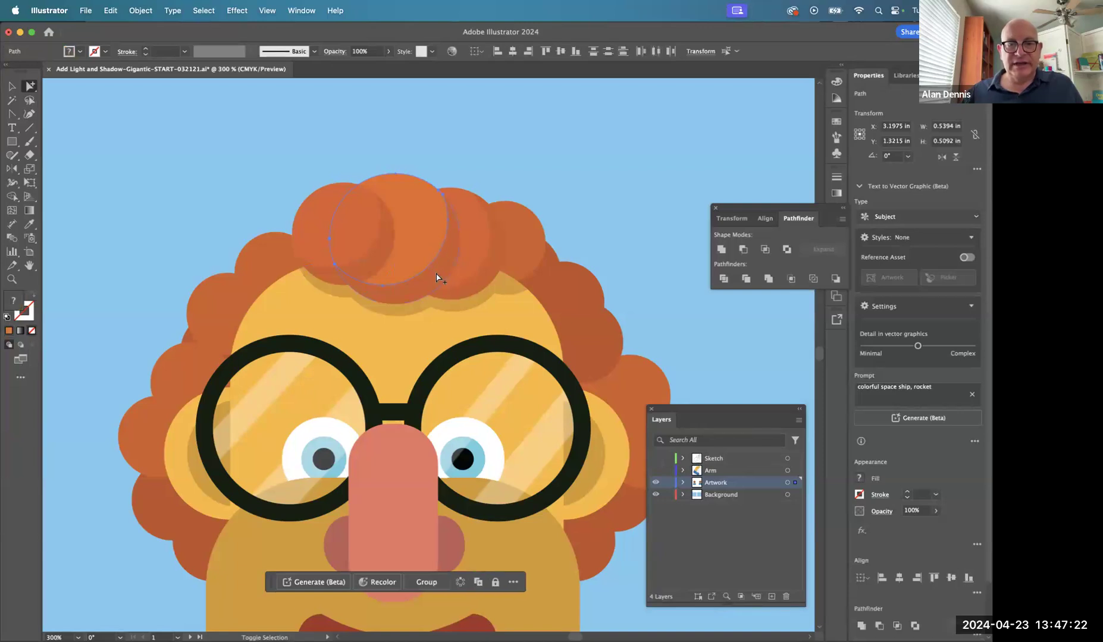
shift+click(436, 274)
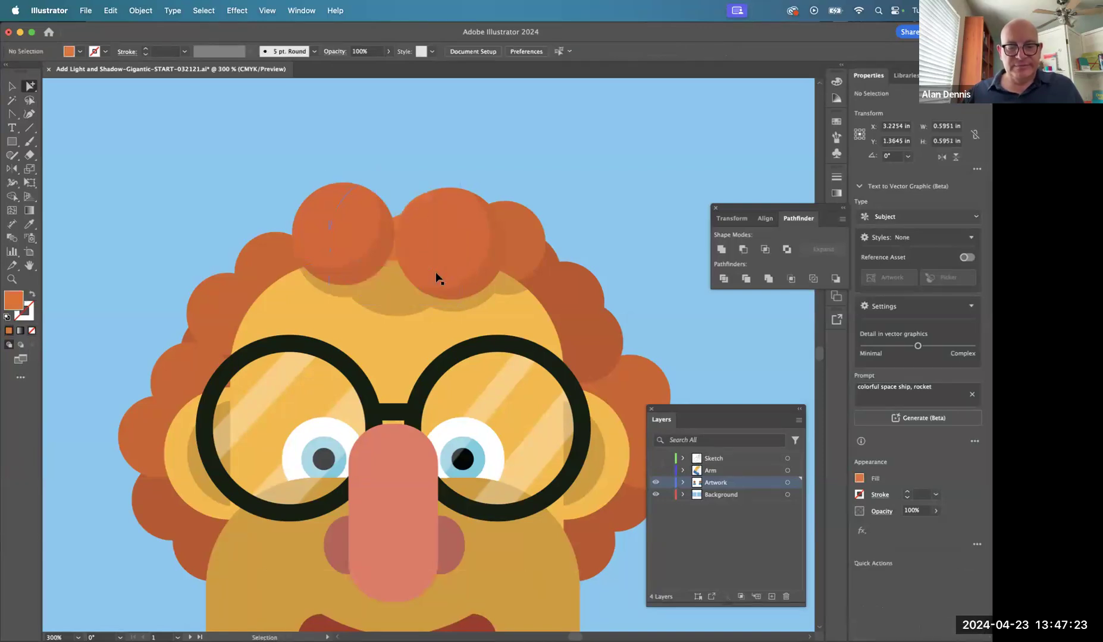
click(625, 176)
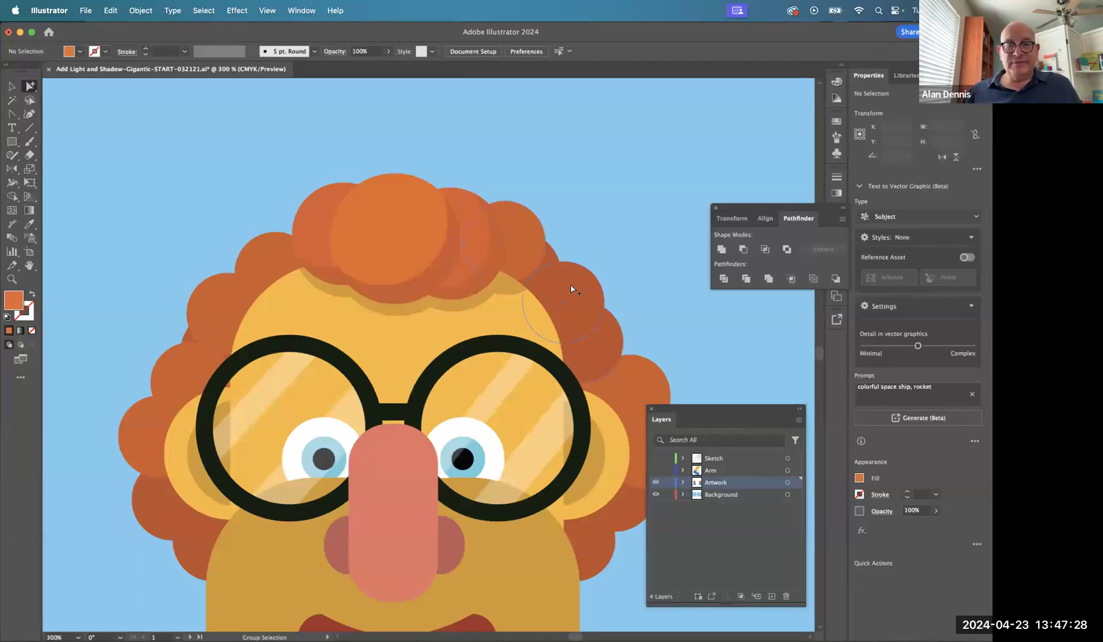
- Select all forehead shadow pieces by their shared fill color, give them a slightly lighter orange fill, and deselect
scroll(431, 346, down, 4)
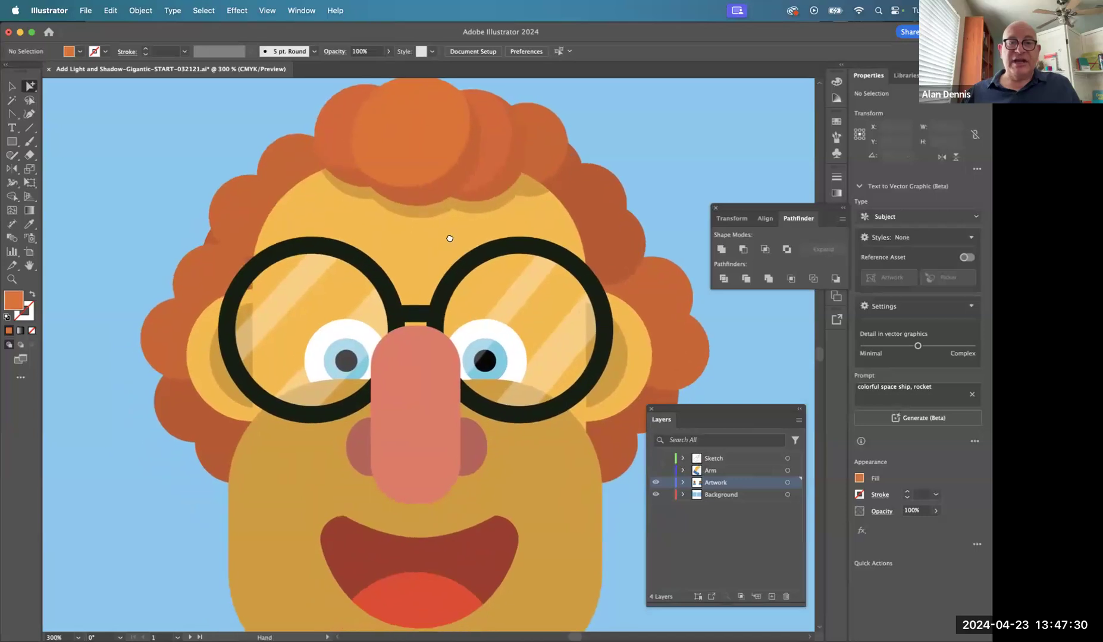
click(442, 203)
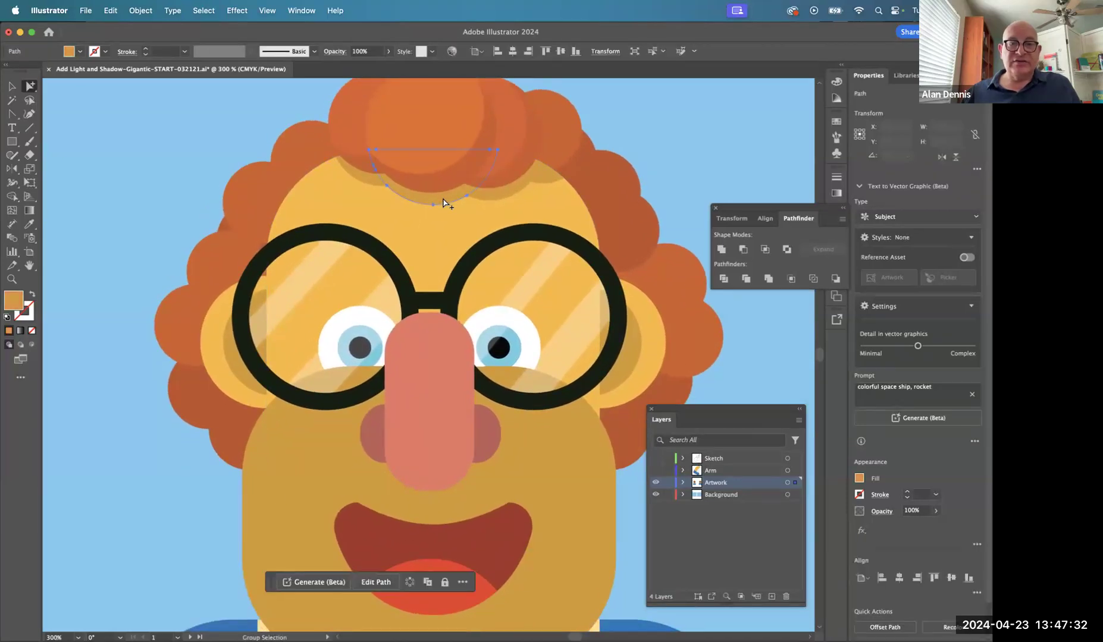
click(238, 11)
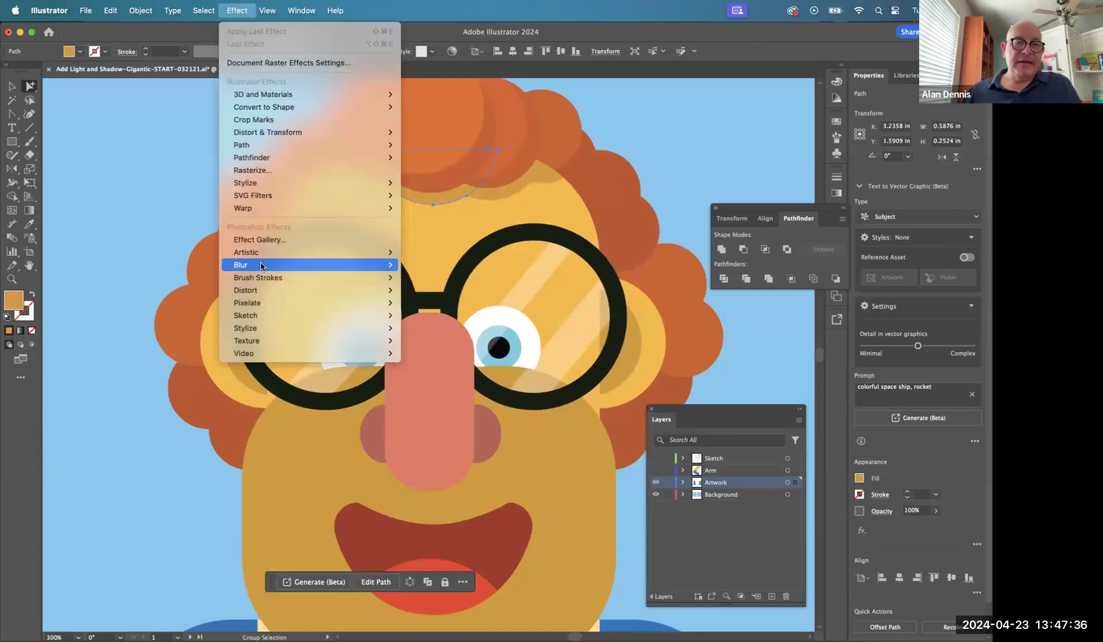
mouse_move(273, 162)
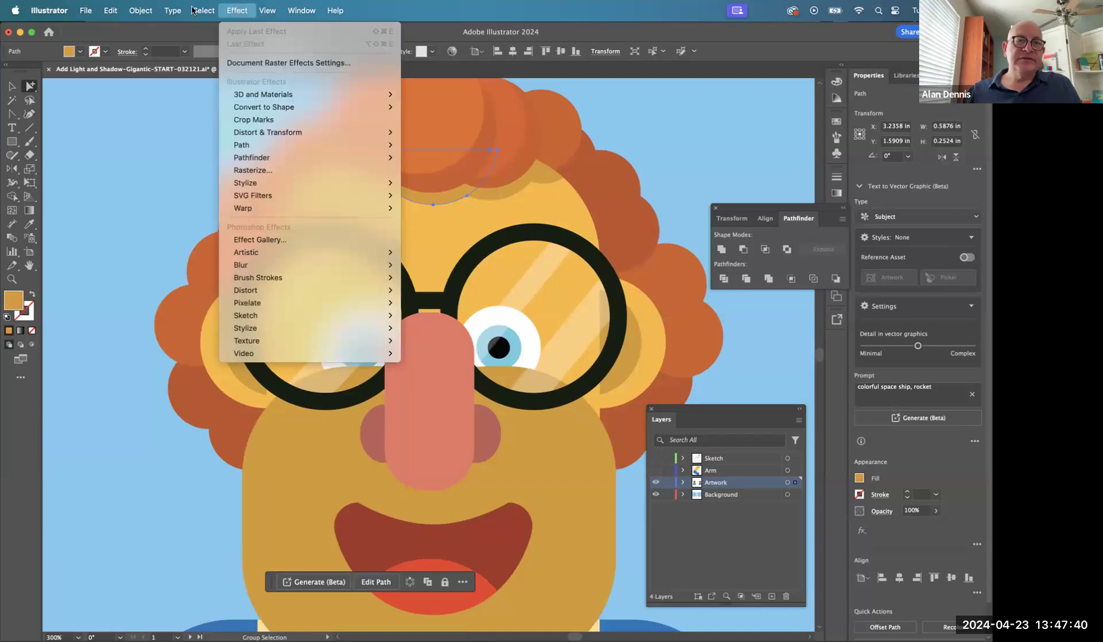
mouse_move(204, 10)
mouse_move(205, 134)
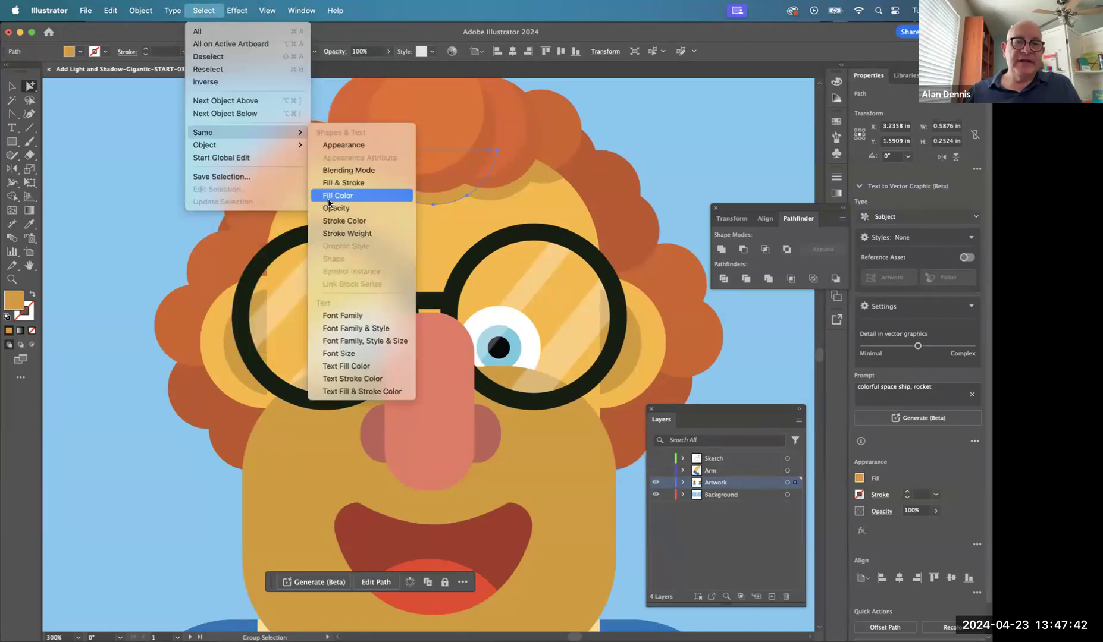
click(331, 196)
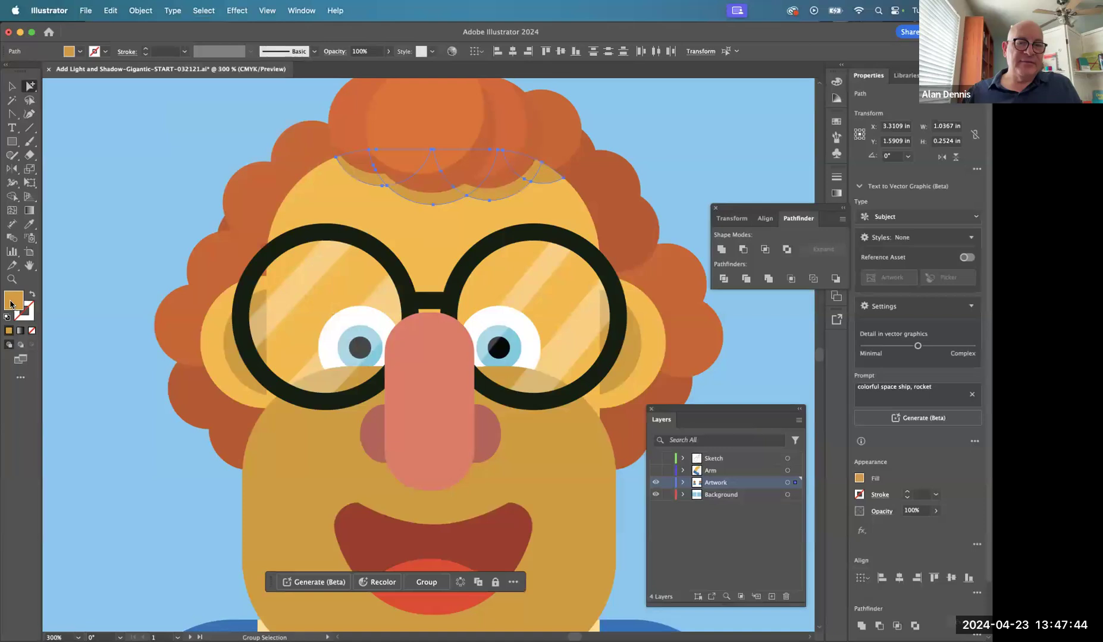
double_click(11, 304)
click(252, 342)
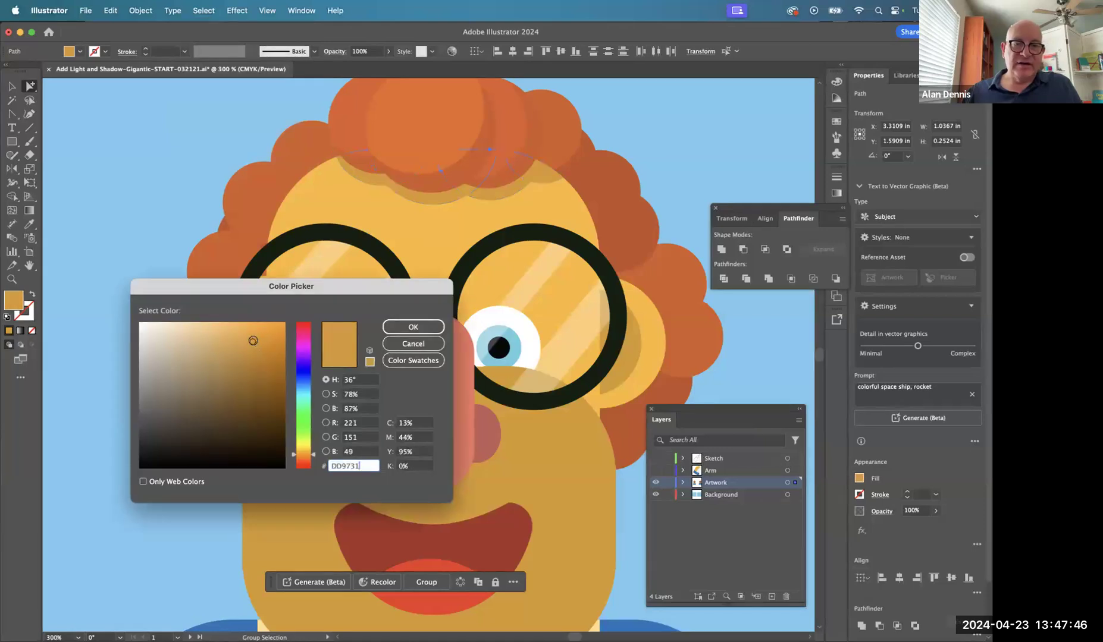
click(251, 336)
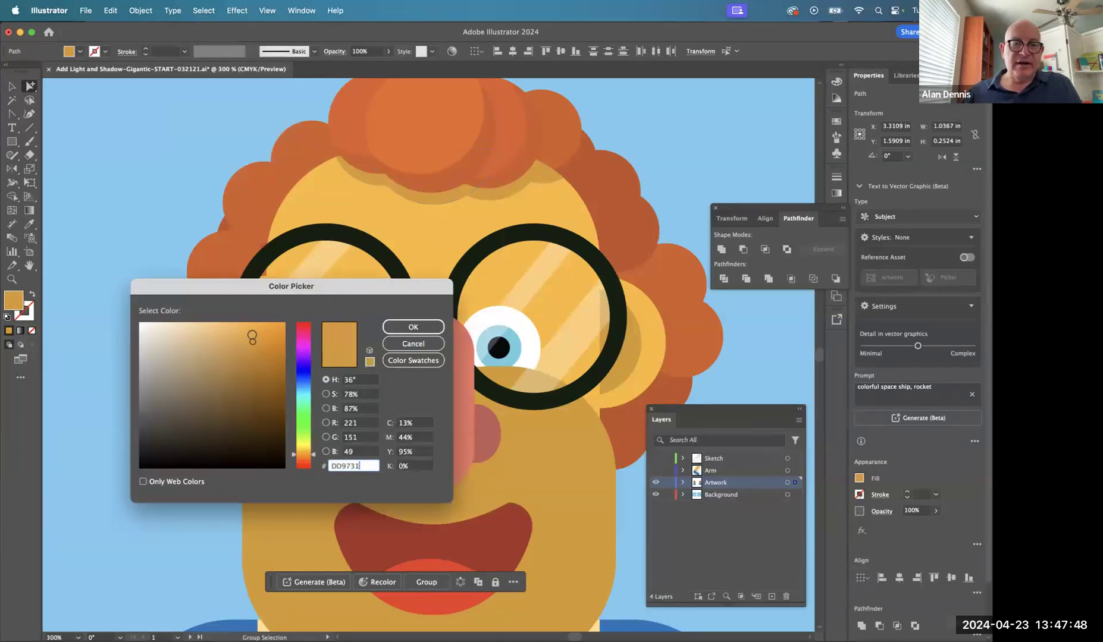
click(413, 327)
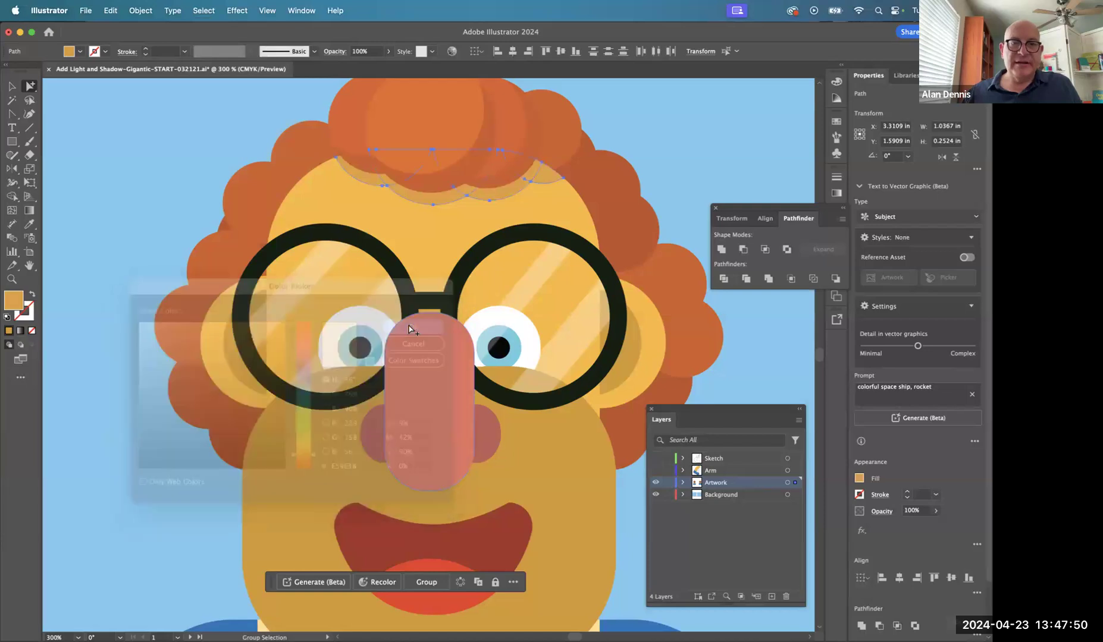
key(super+shift+a)
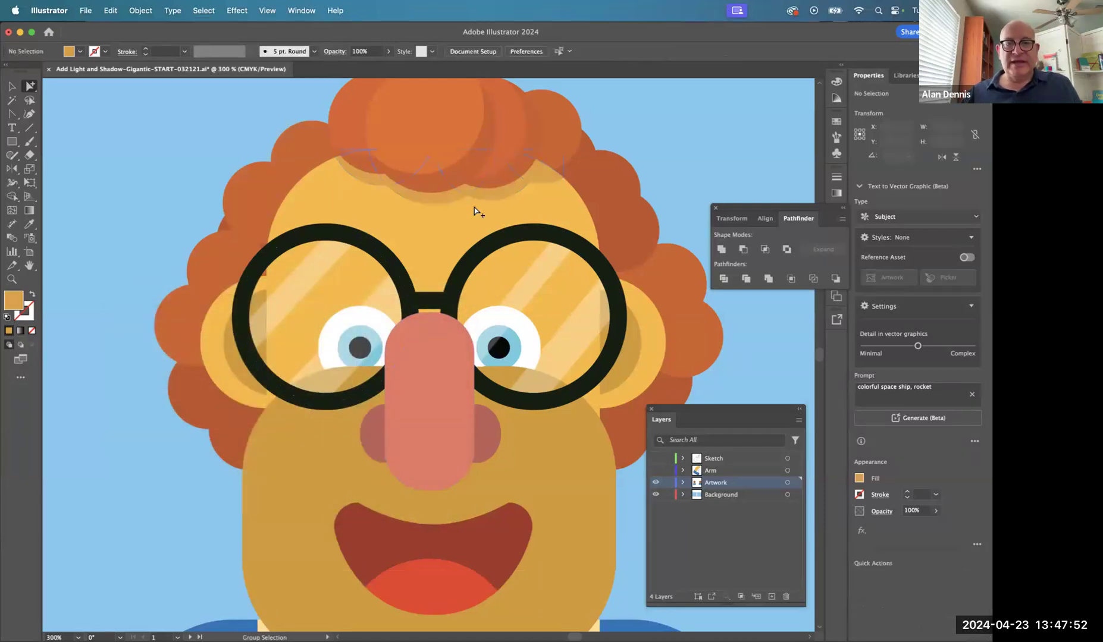
- Draw a circle about 0.42 in across from the center of the large front curl with the Ellipse tool
drag(476, 278, 453, 238)
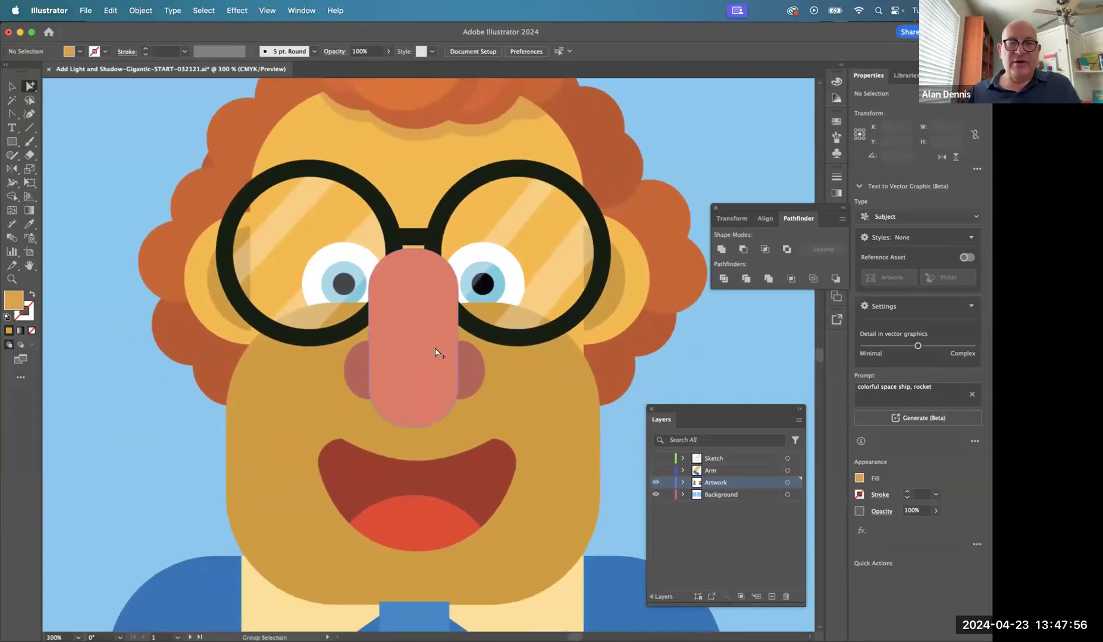
scroll(435, 353, up, 5)
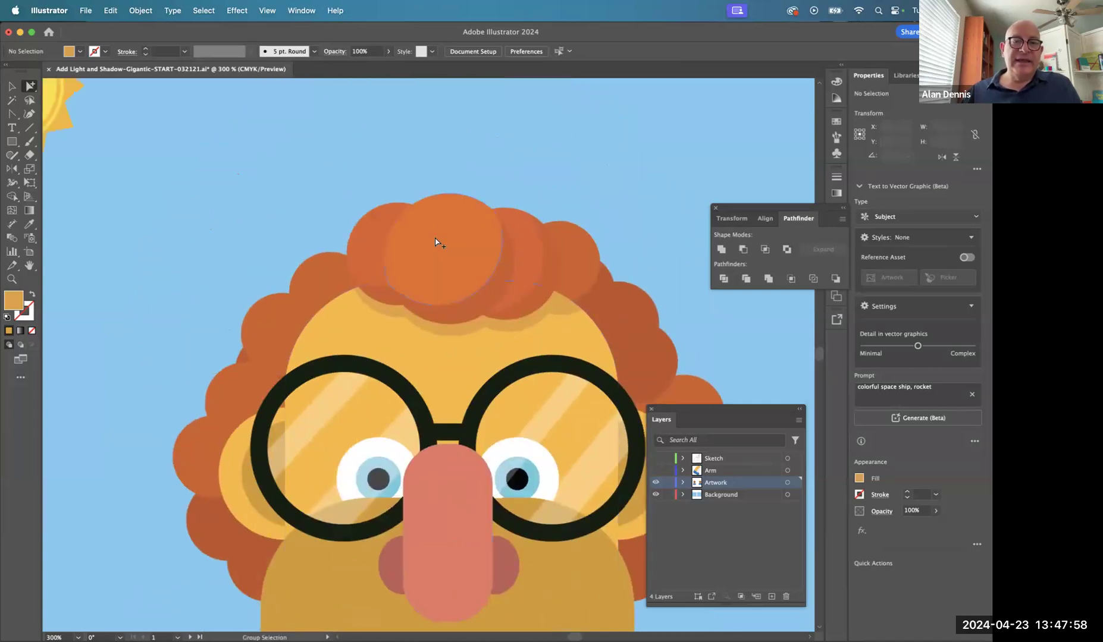
click(12, 142)
click(14, 142)
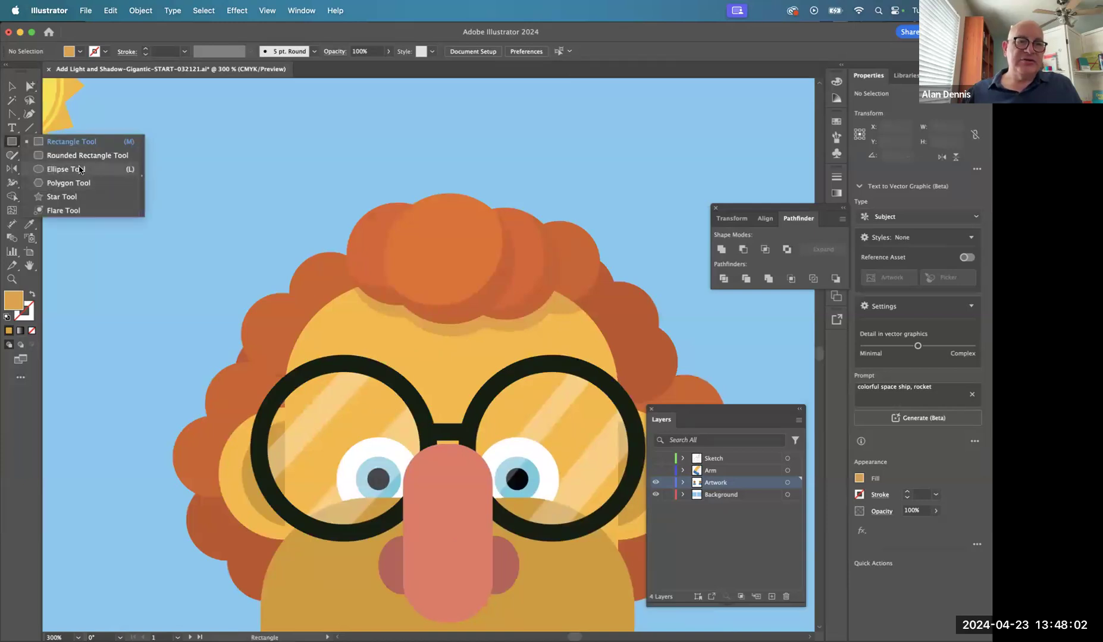
click(77, 170)
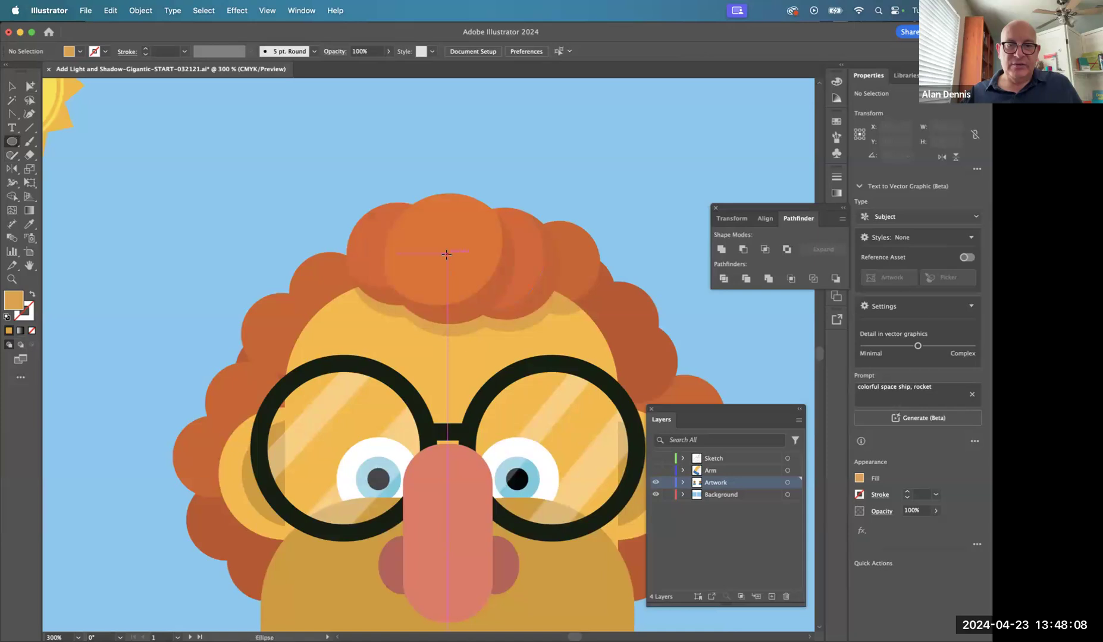
drag(446, 255, 401, 224)
- Delete the circle's right and bottom anchor points to leave its upper-left arc, and swap its fill and stroke colors
key(a)
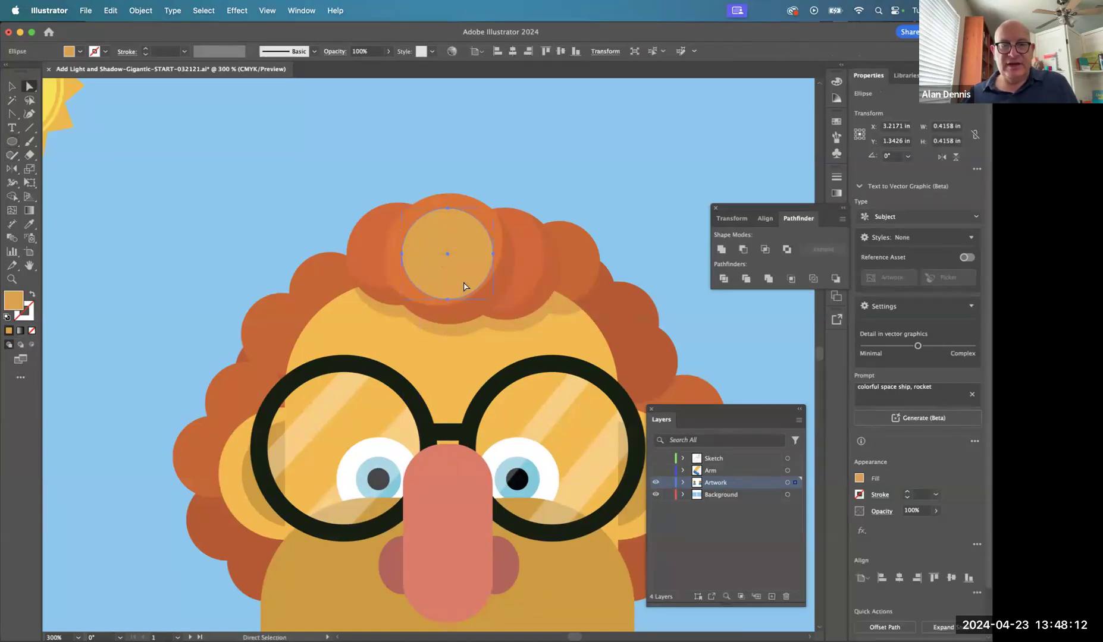
click(448, 300)
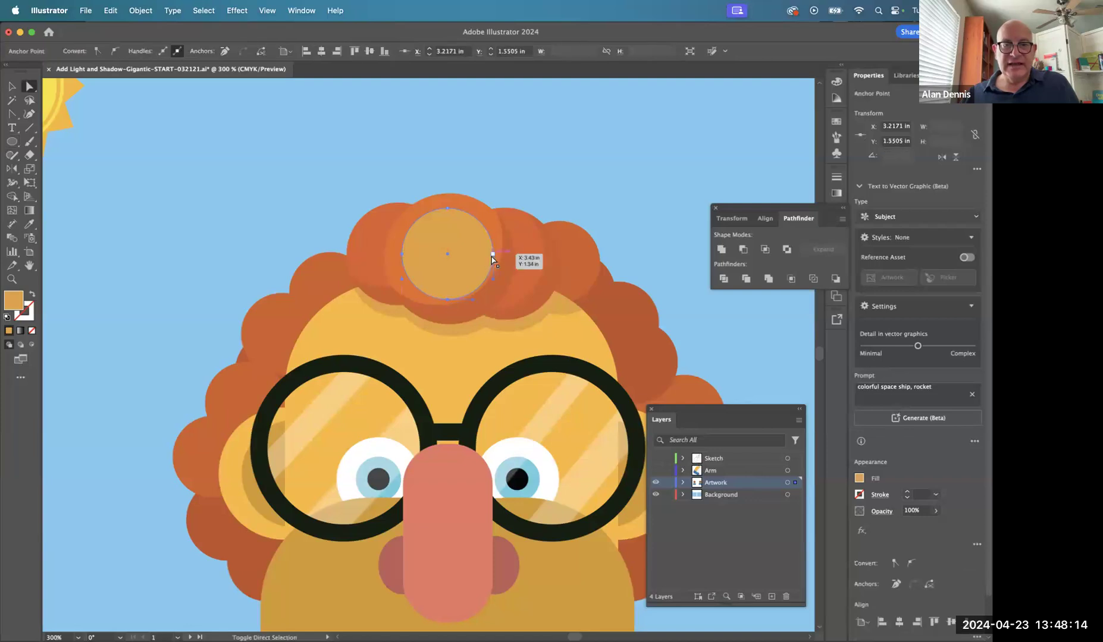
mouse_move(492, 256)
mouse_down()
mouse_move(482, 246)
mouse_move(512, 261)
mouse_move(504, 266)
mouse_up()
key(super+z)
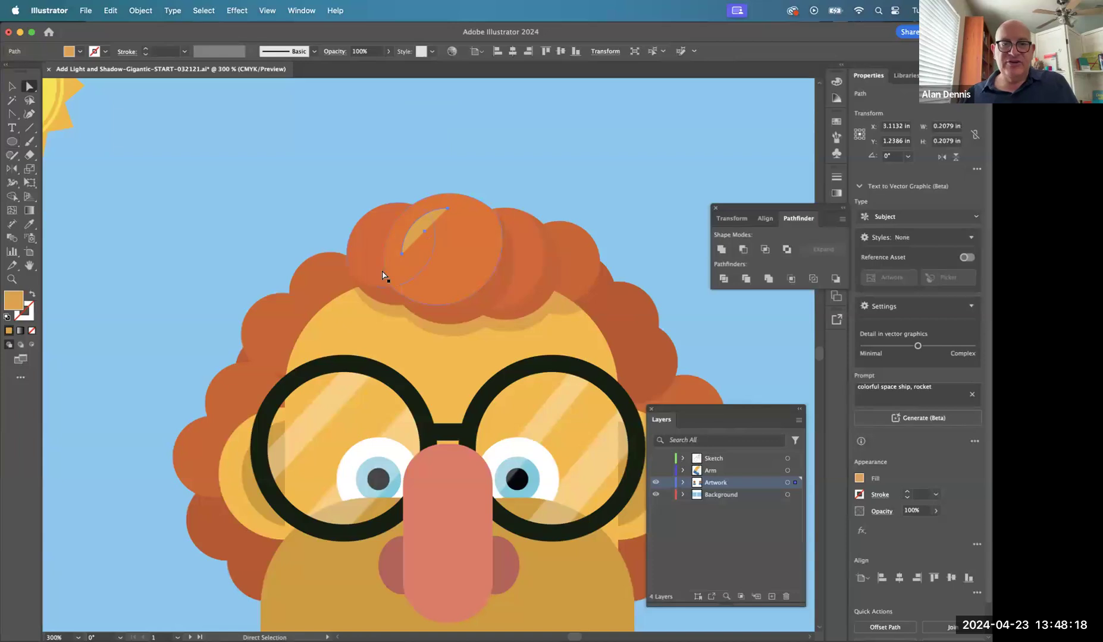
click(33, 295)
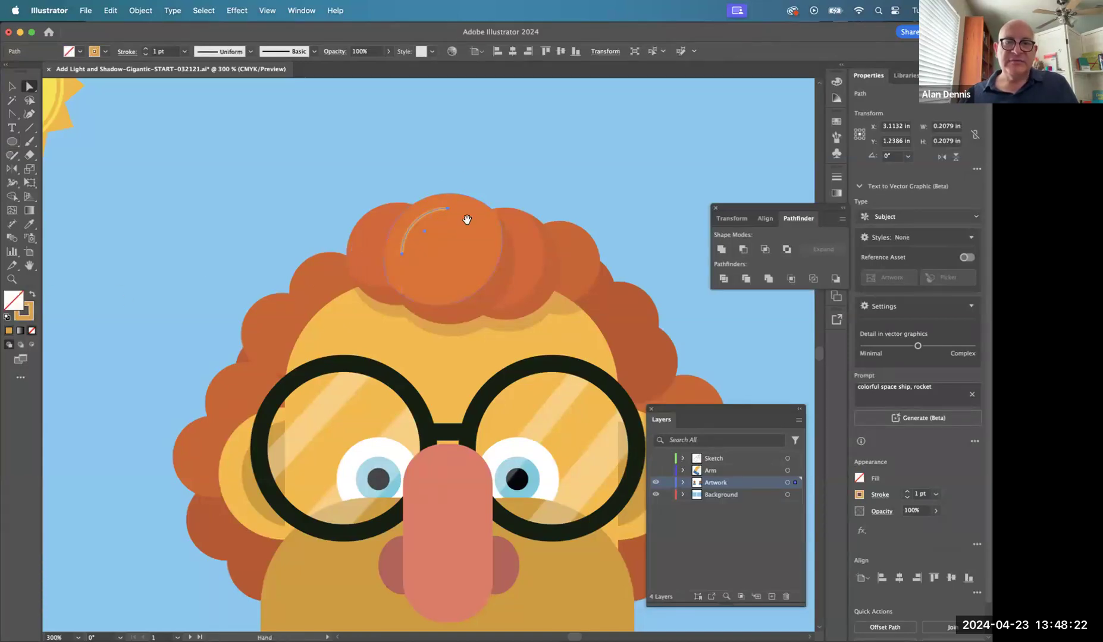
- Float the Stroke settings on their own beside the front curl and expand them to show all stroke options
super+click(446, 227)
super+click(446, 227)
drag(452, 445, 513, 188)
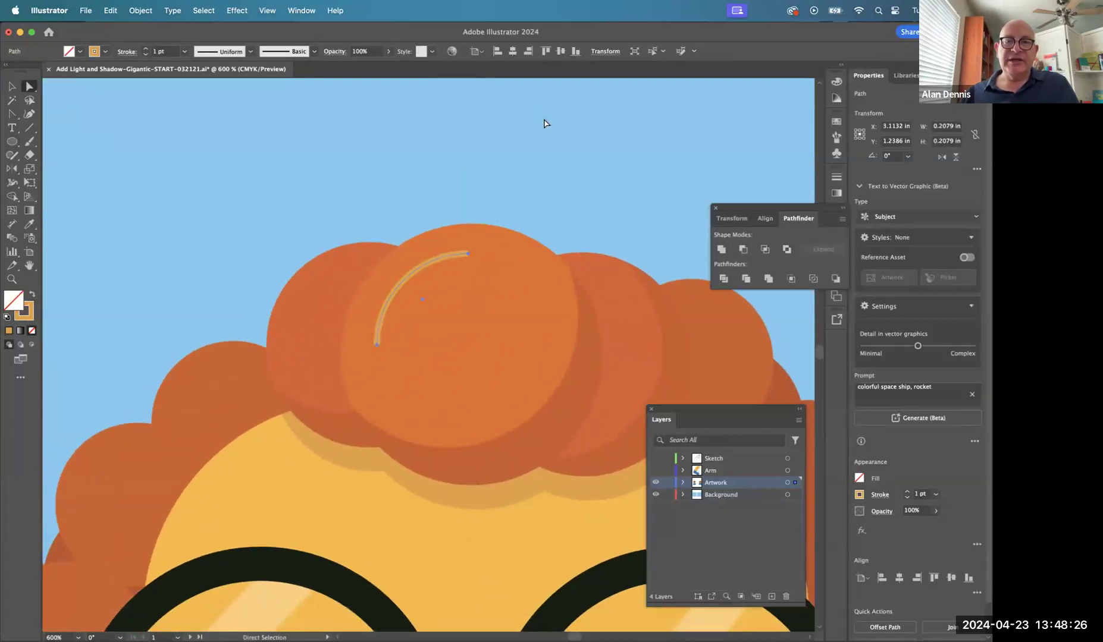
click(839, 179)
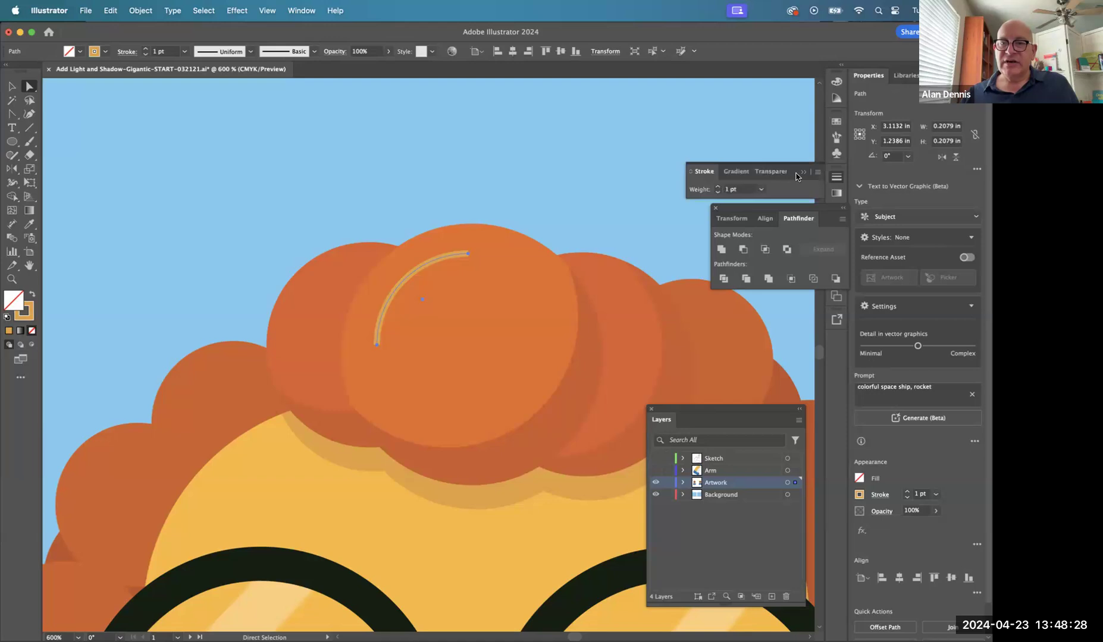
drag(708, 170, 553, 162)
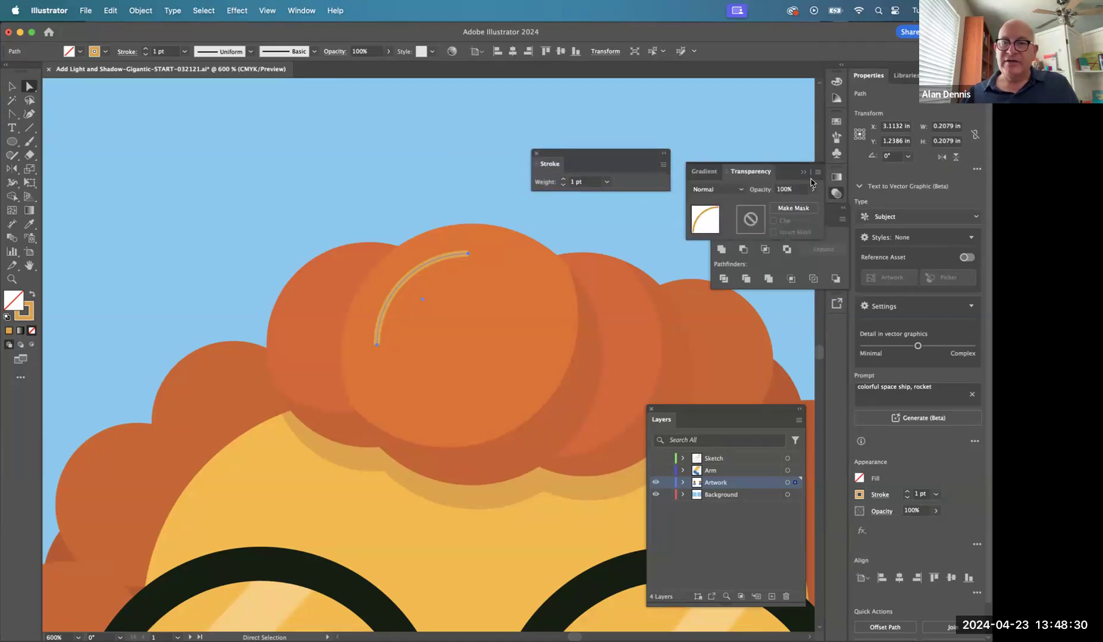
click(806, 173)
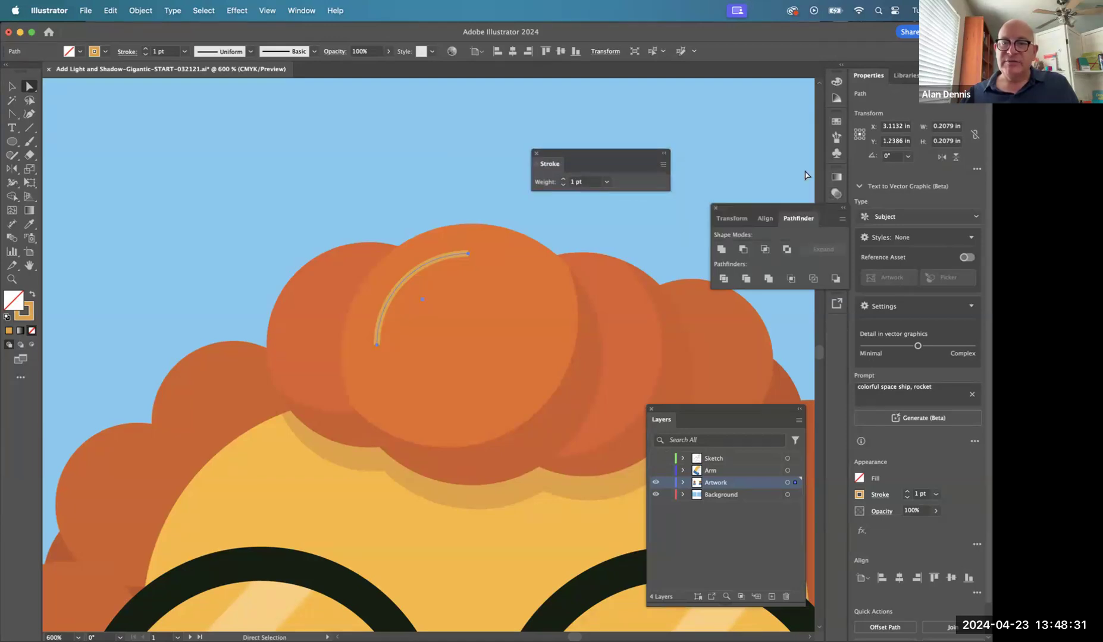
click(669, 168)
click(687, 168)
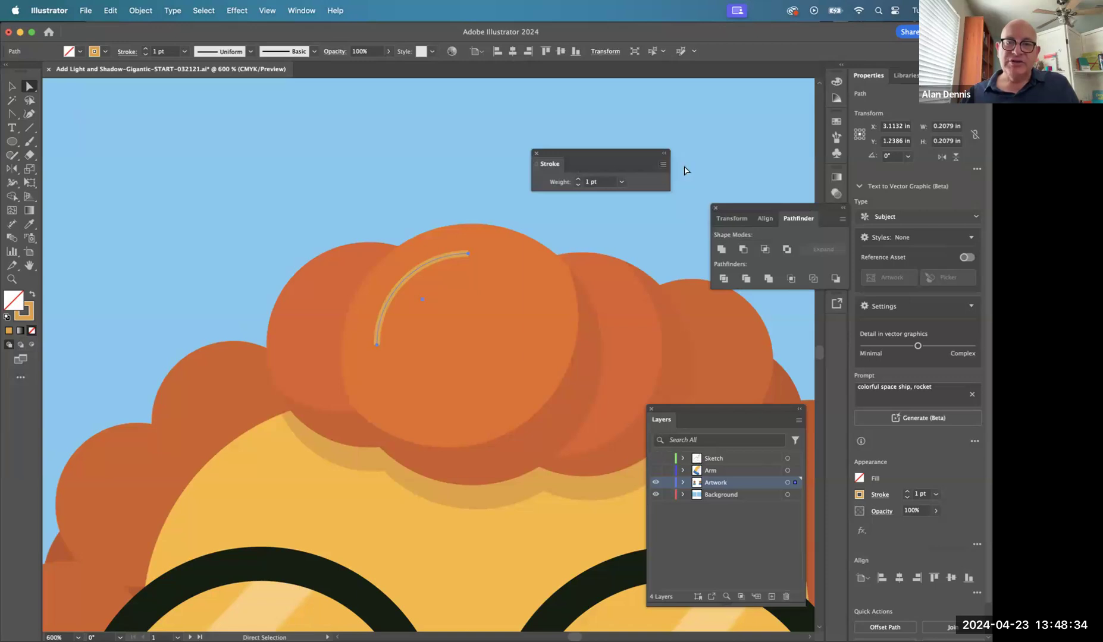
- Set the front curl's highlight arc to a 3 pt stroke weight with round caps
click(577, 181)
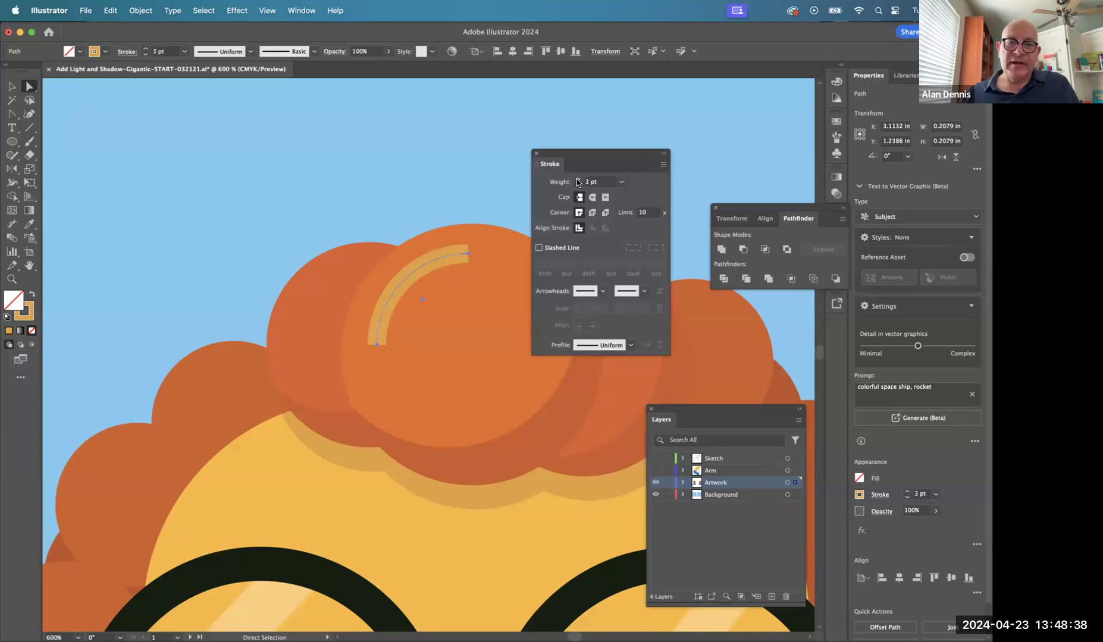
click(577, 181)
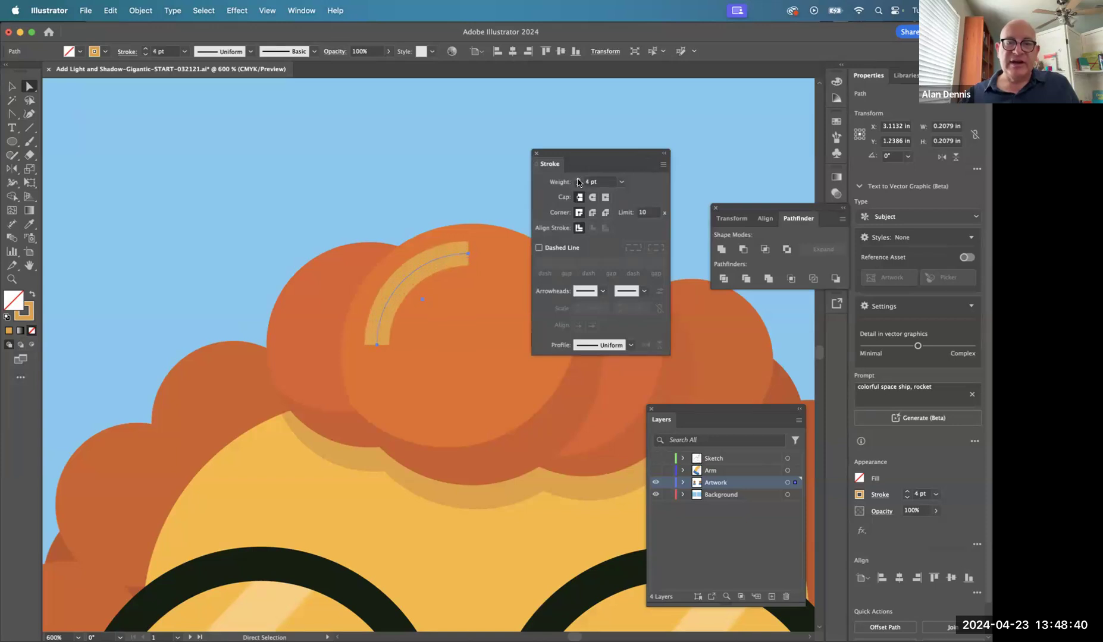
click(579, 184)
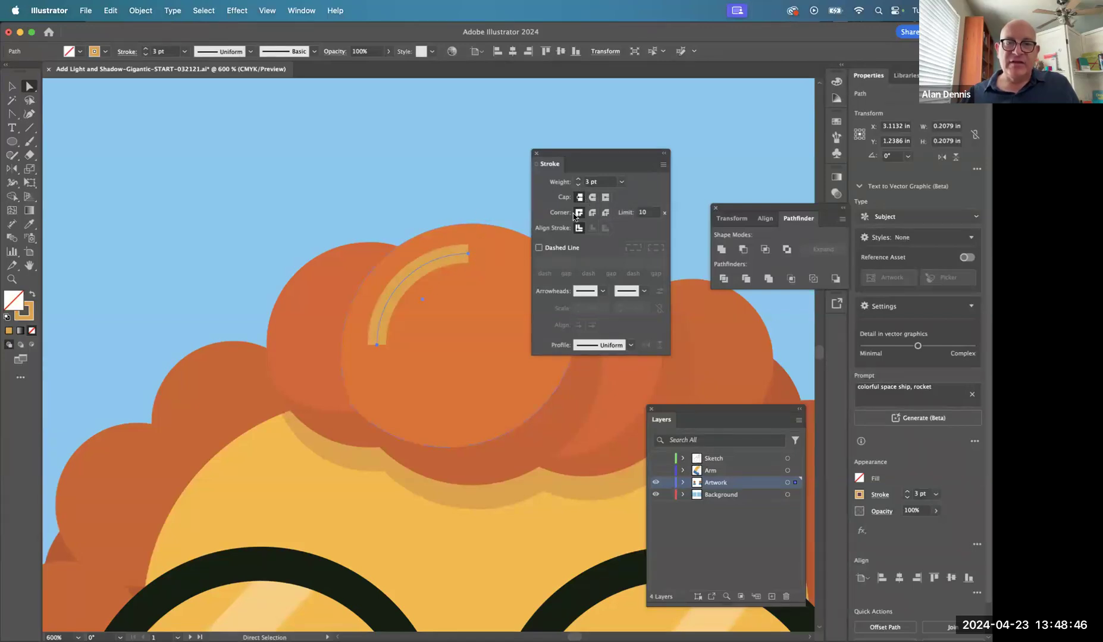
click(593, 197)
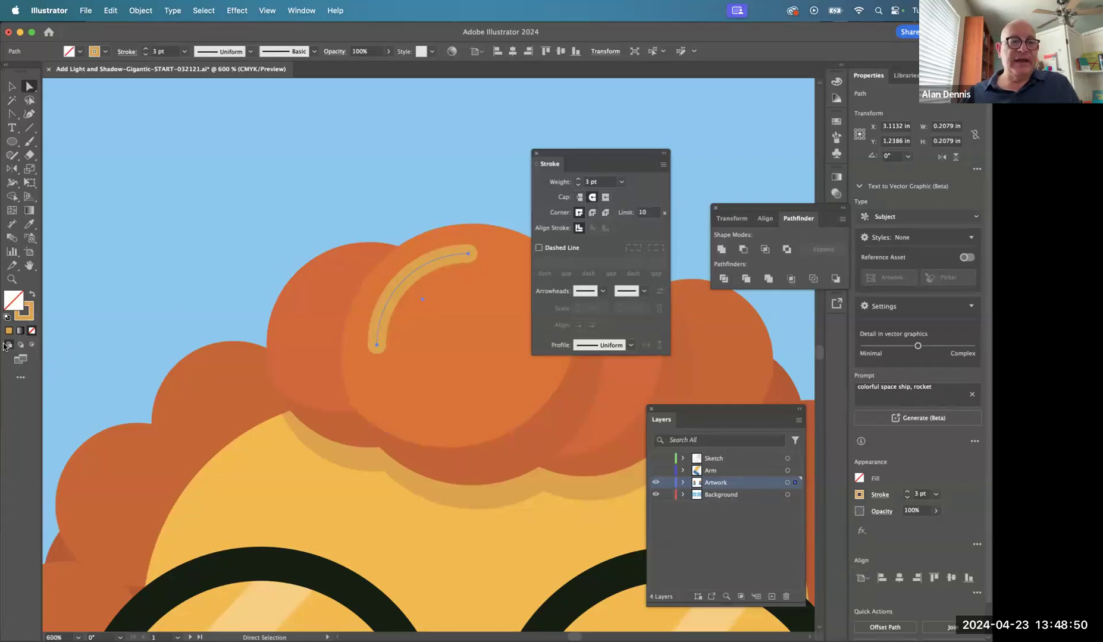
- Change the highlight arc's stroke color to the off-white EFEEED
double_click(32, 314)
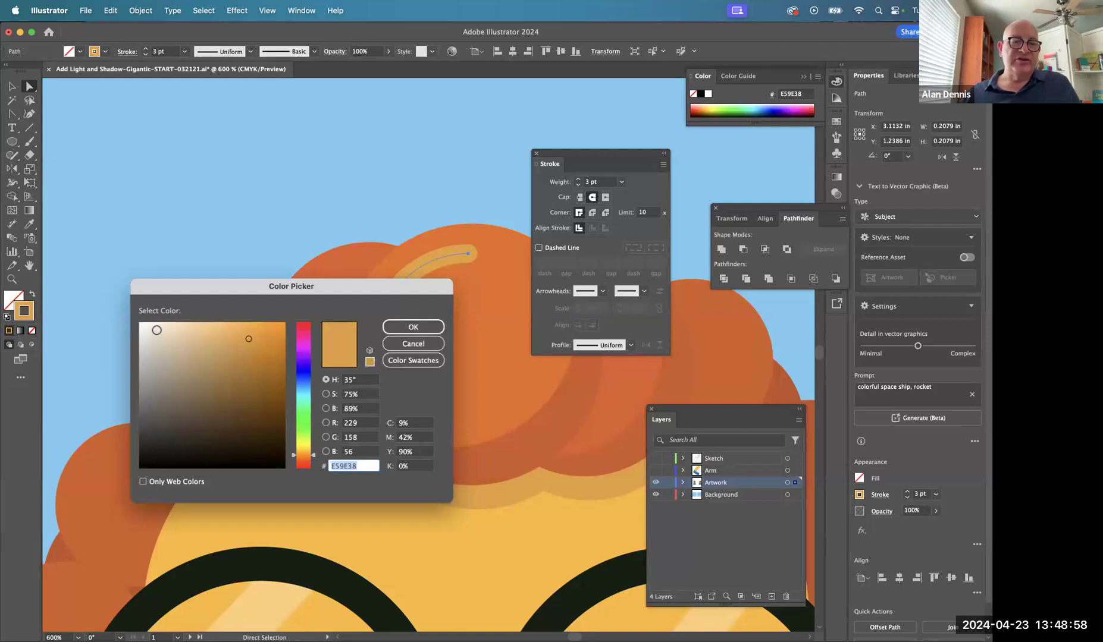
click(143, 329)
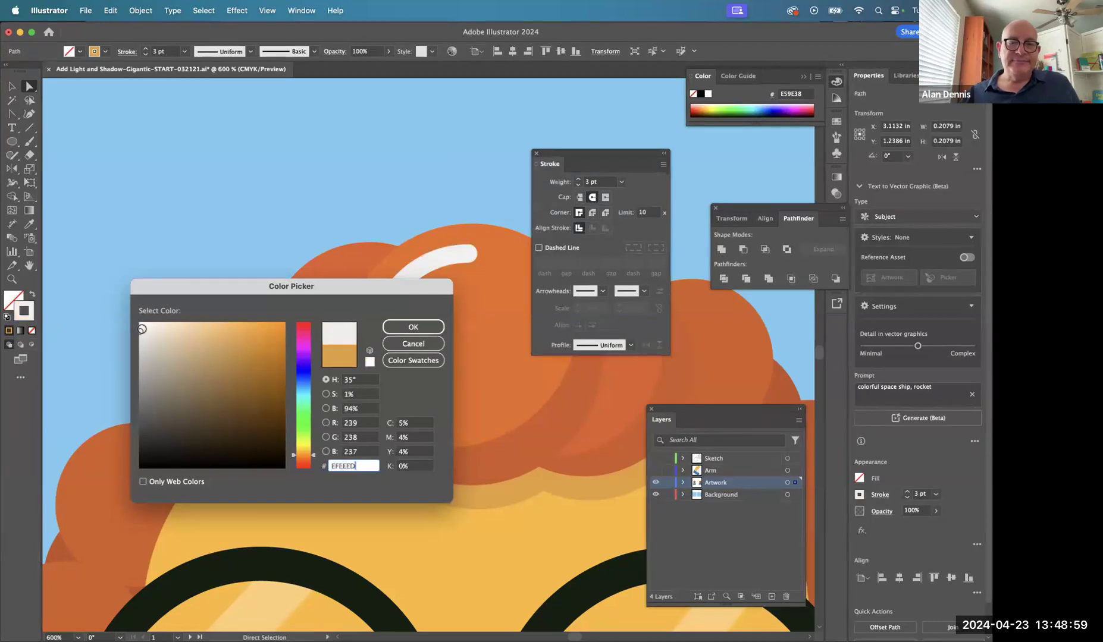
click(416, 326)
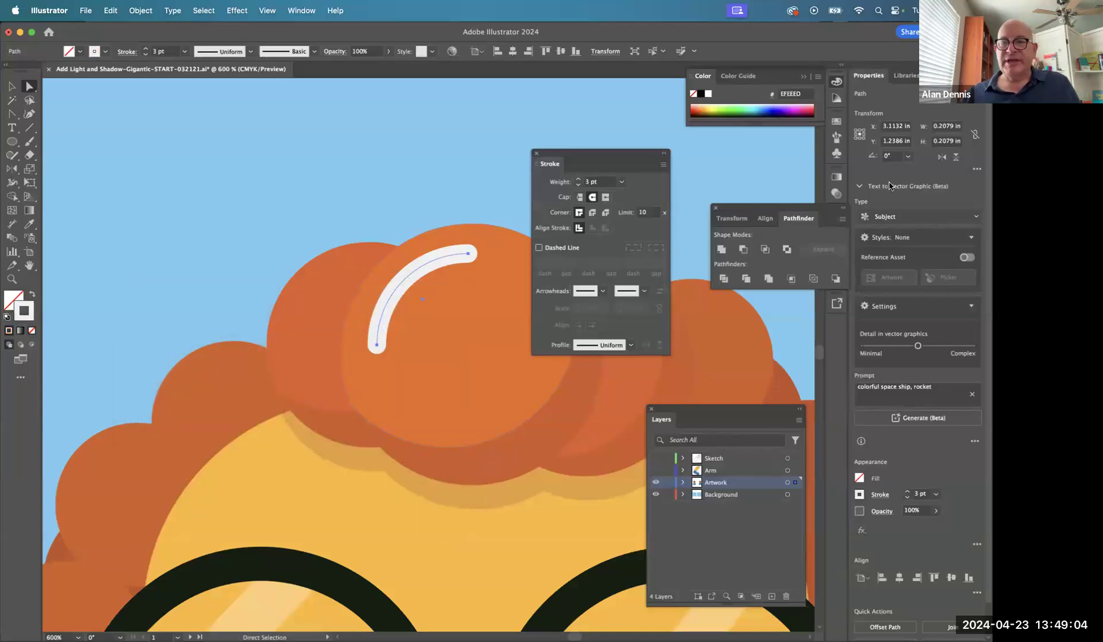
- Lower the highlight arc's opacity to 34% and deselect it
click(835, 194)
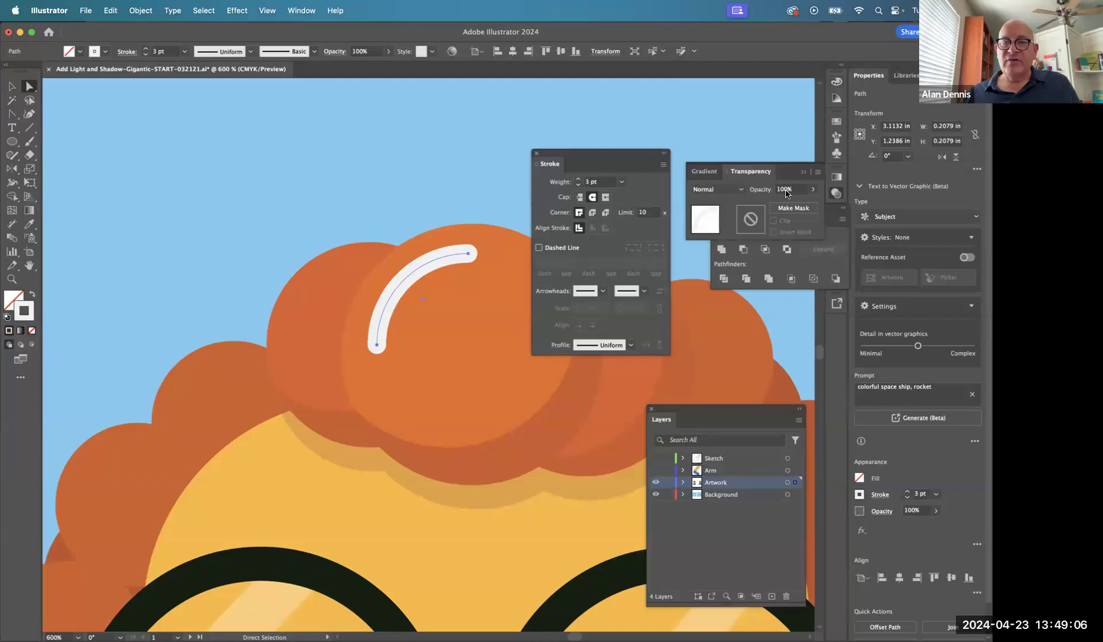
click(814, 191)
drag(808, 206, 782, 205)
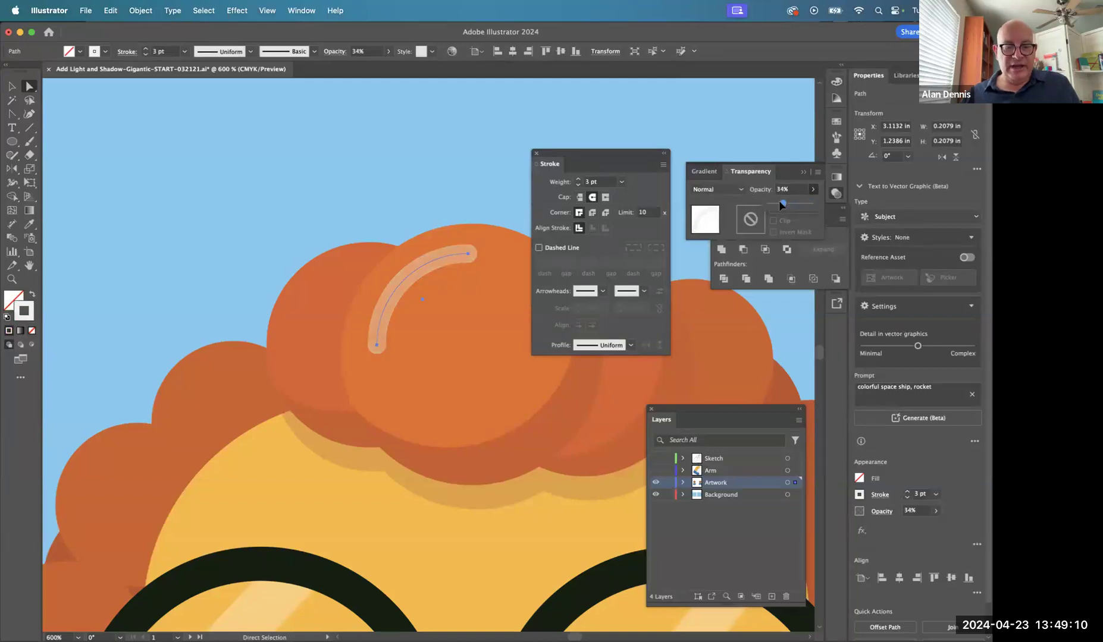
key(super+shift+a)
alt+super+click(501, 360)
alt+super+click(501, 359)
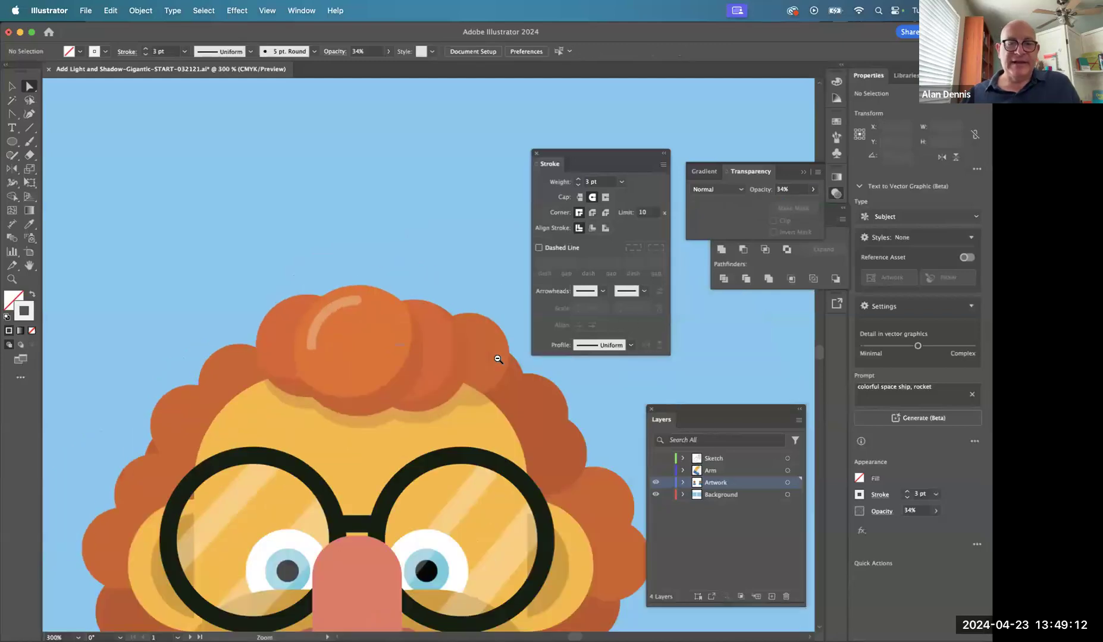
scroll(500, 357, down, 3)
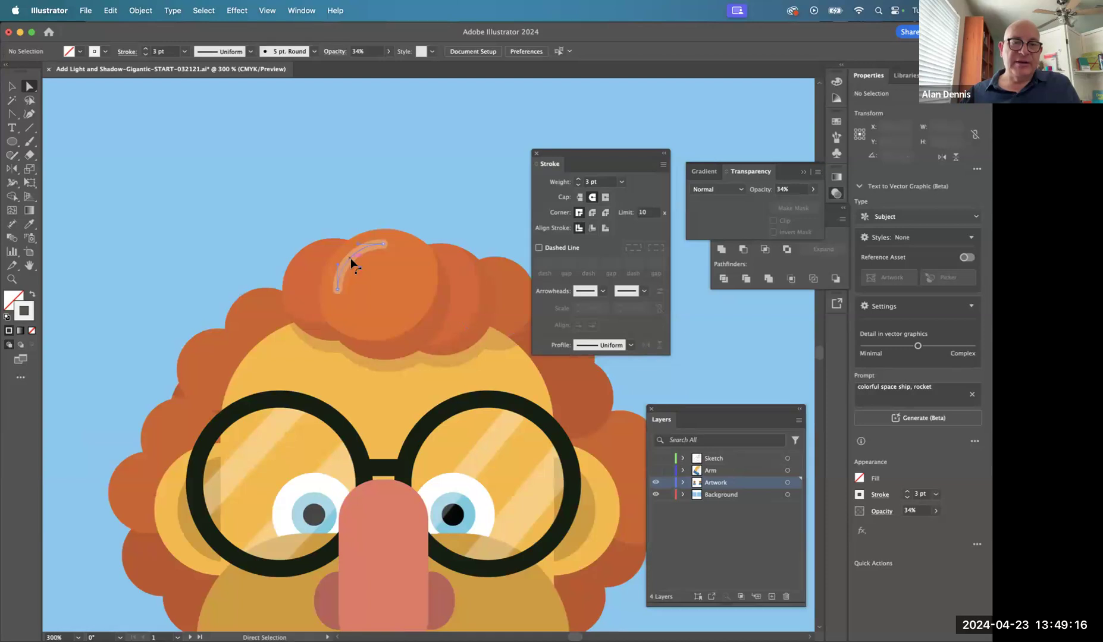
- Delete the highlight arc from the front curl and clear the selection
click(351, 258)
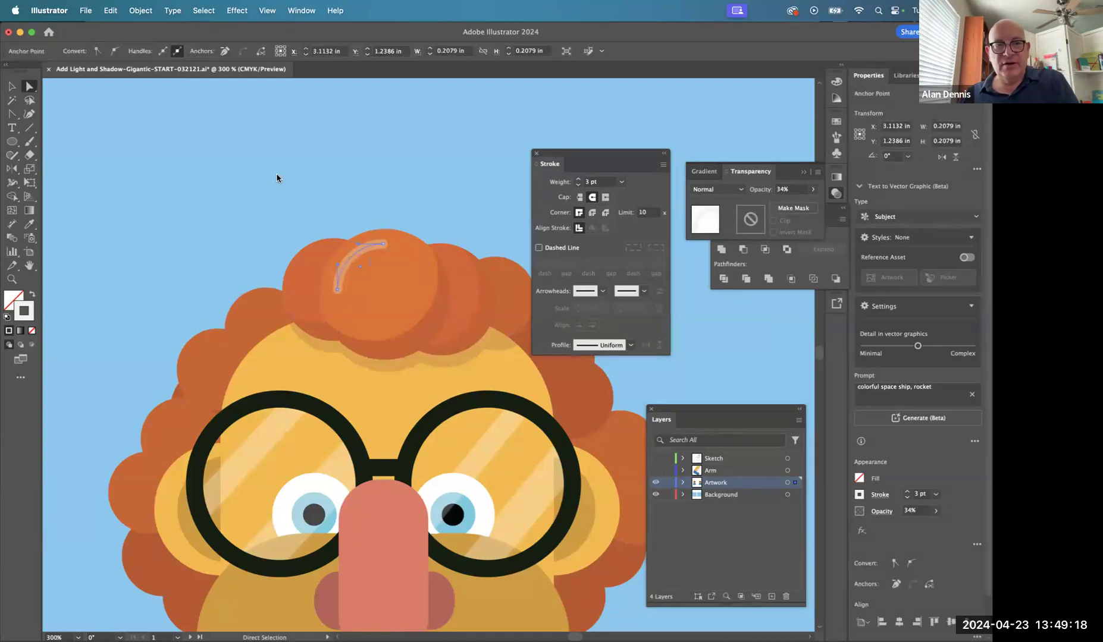
click(11, 86)
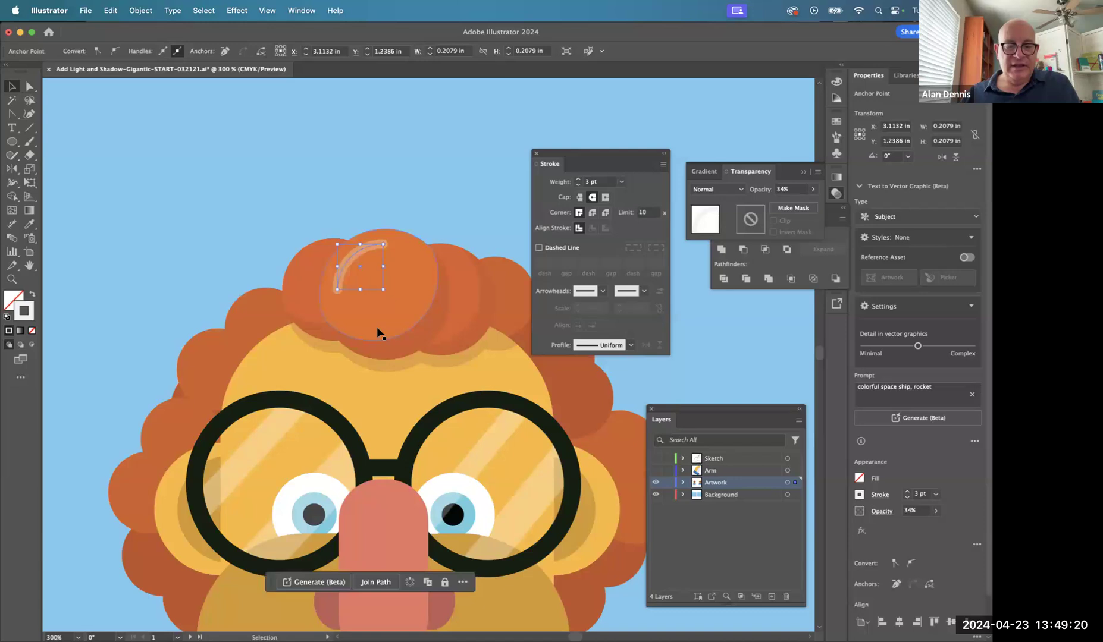
key(Delete)
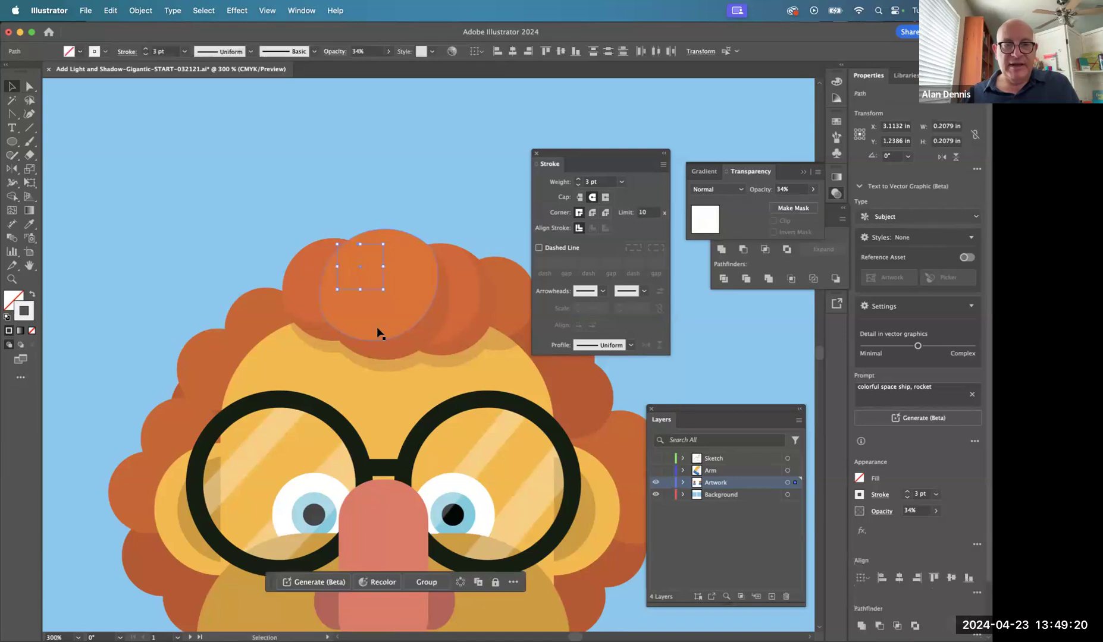
click(159, 276)
- Draw a circle about 0.1 in across on the front curl, swap its stroke to an off-white fill, and set its opacity to 44%
click(17, 142)
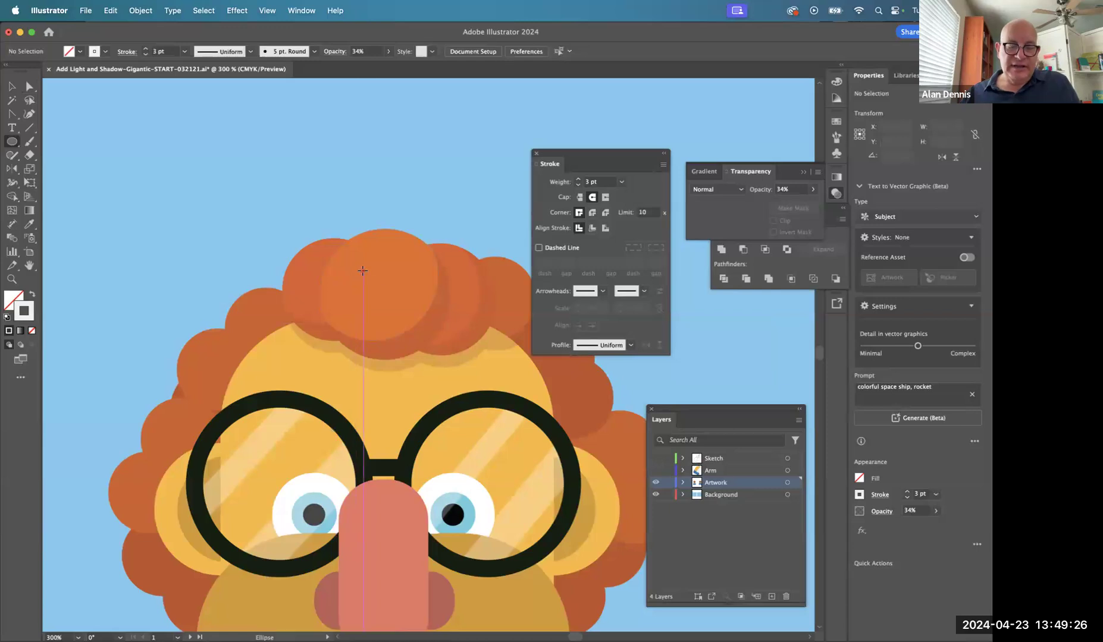
drag(363, 270, 352, 269)
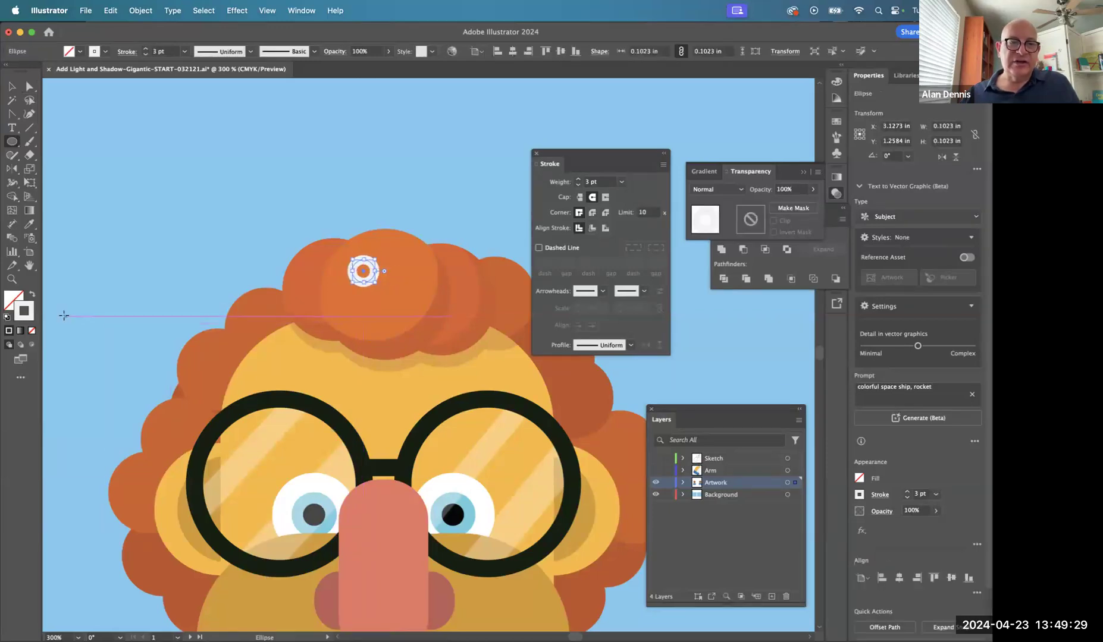
click(33, 295)
click(811, 190)
click(787, 204)
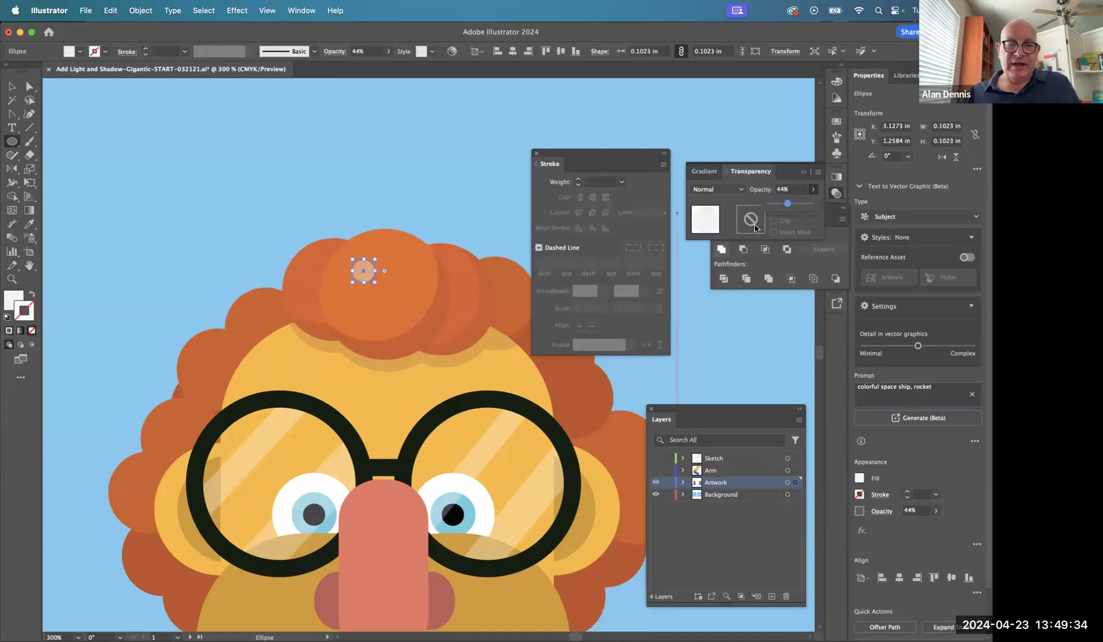
- Undo the circle highlight and the arc's deletion, then deselect everything
key(super+shift+a)
key(super+z)
key(super+z)
key(super+z)
key(super+z)
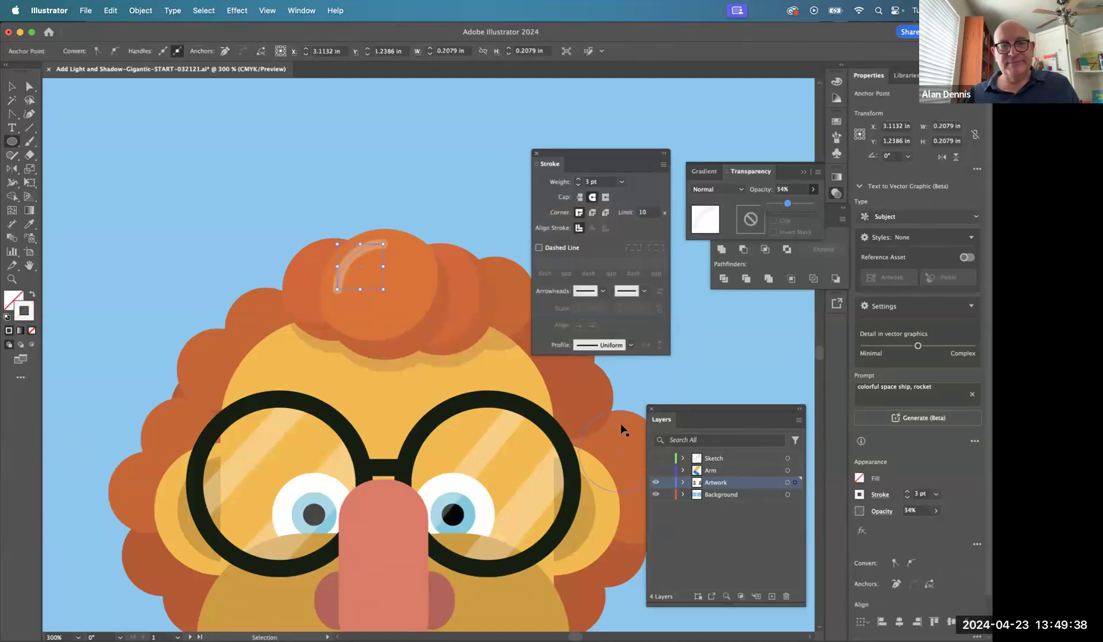
super+click(434, 195)
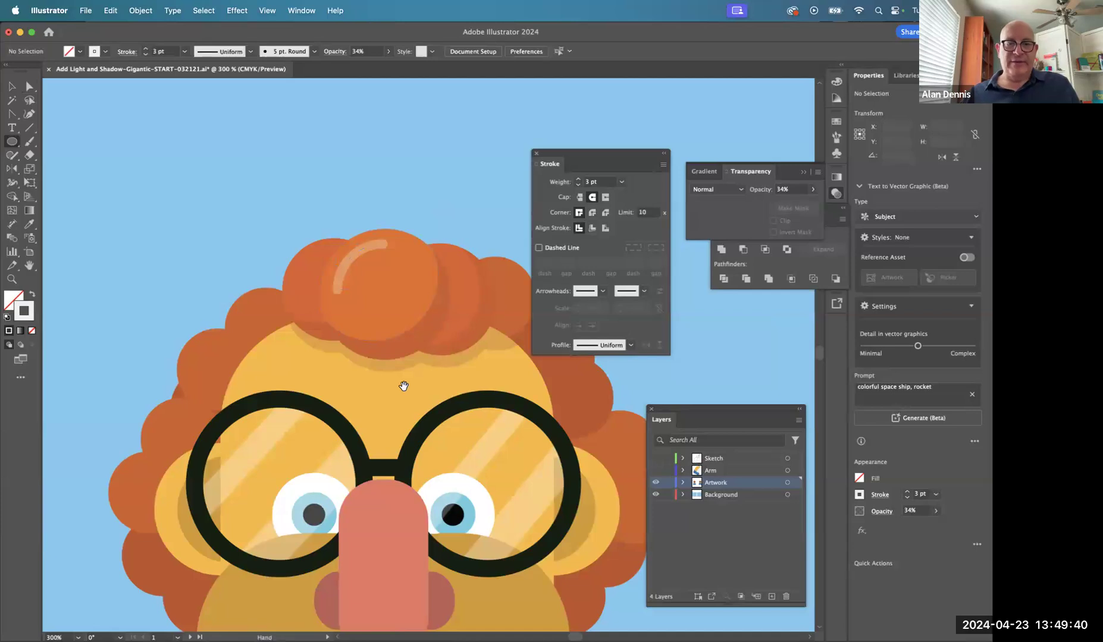
- Duplicate the tan lower-face shape about 0.13 in to the left and 0.12 in up, and select the original
scroll(401, 387, down, 5)
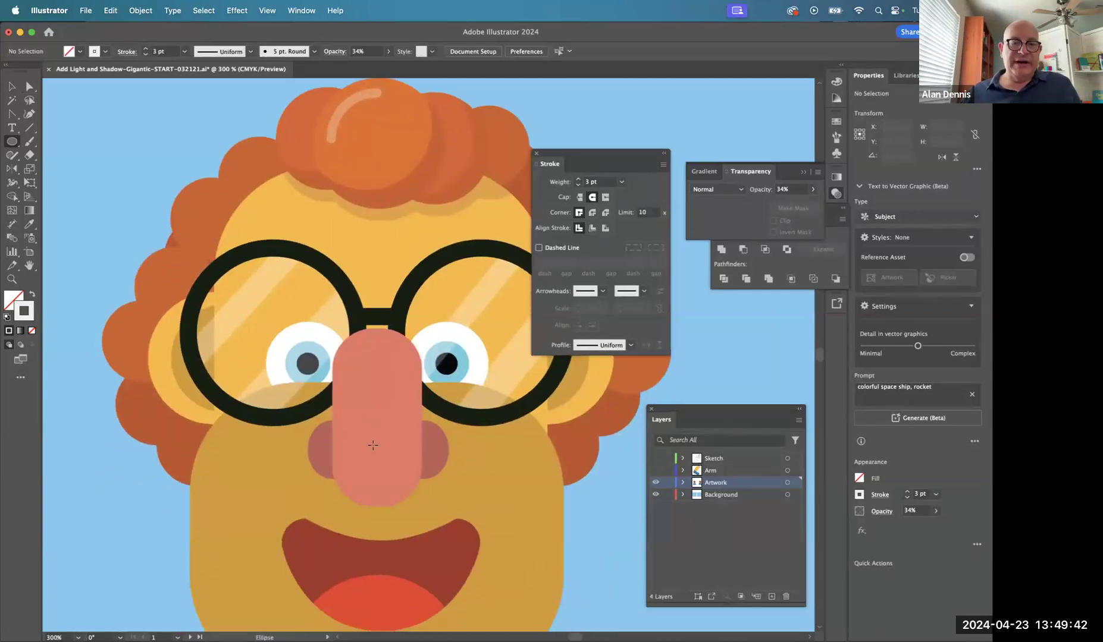
drag(364, 413, 323, 239)
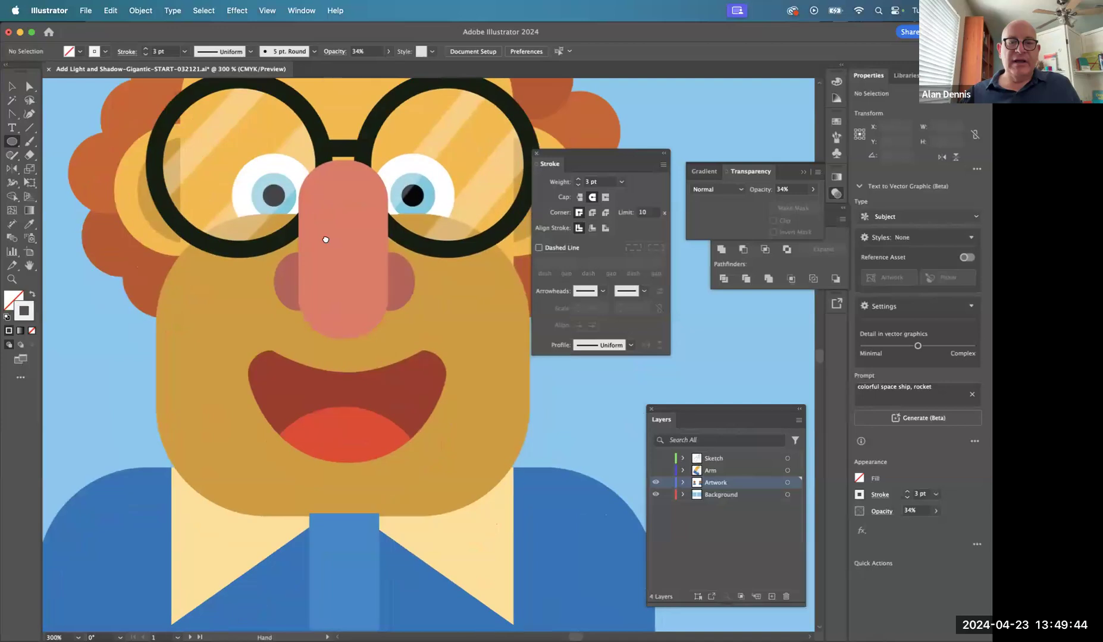
click(27, 88)
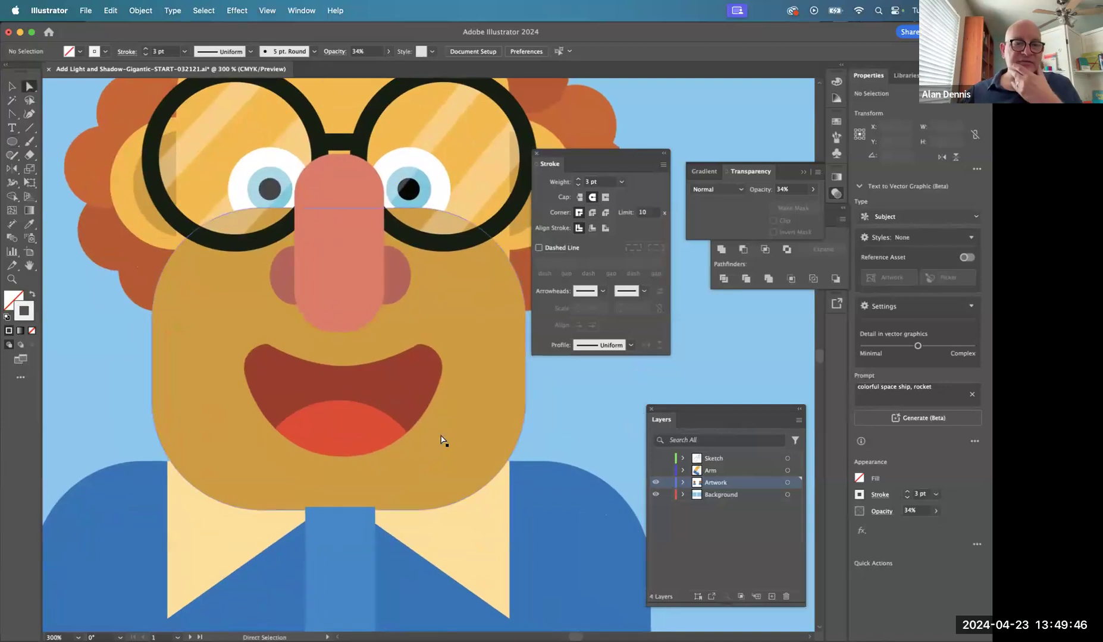
drag(479, 470, 450, 449)
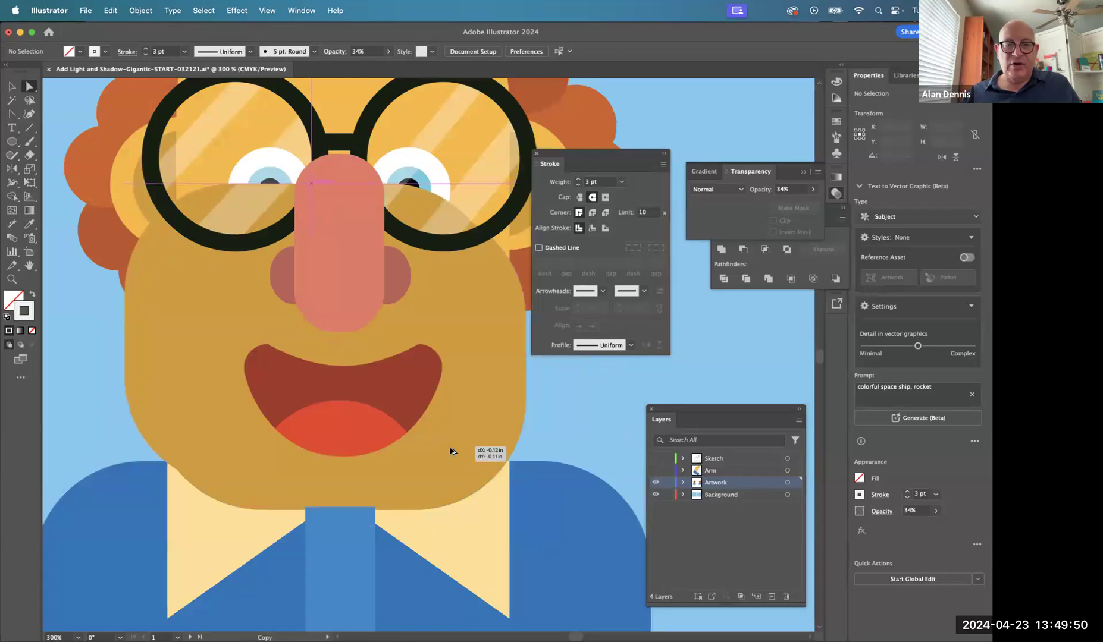
drag(451, 452, 450, 450)
key(super+z)
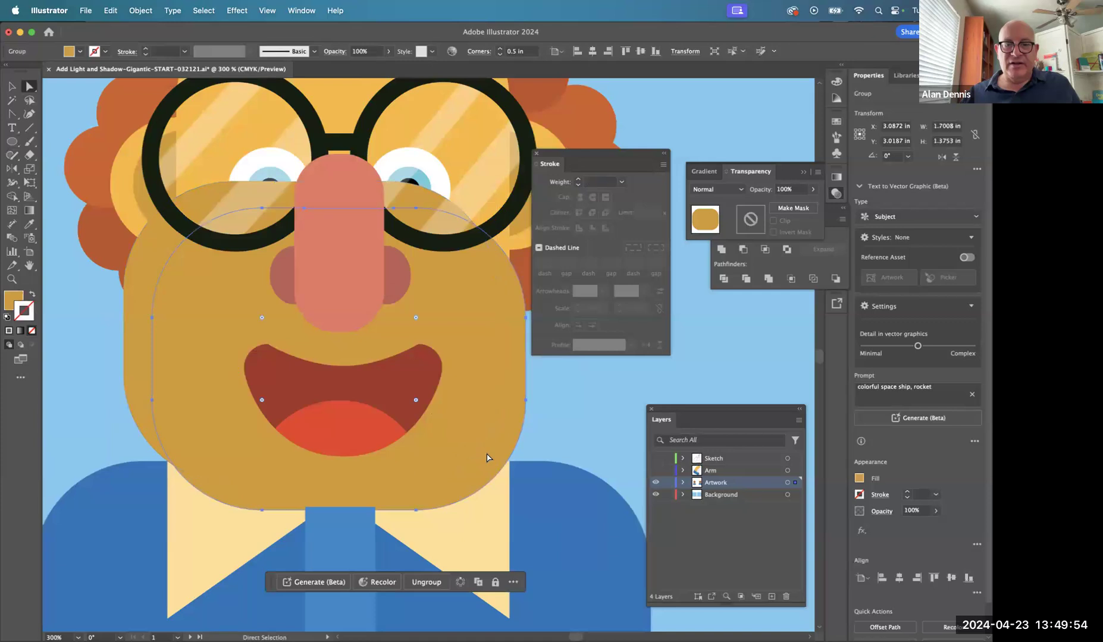
- Fill the original lower-face shape behind the copy with the darker brown B57C1F
double_click(9, 296)
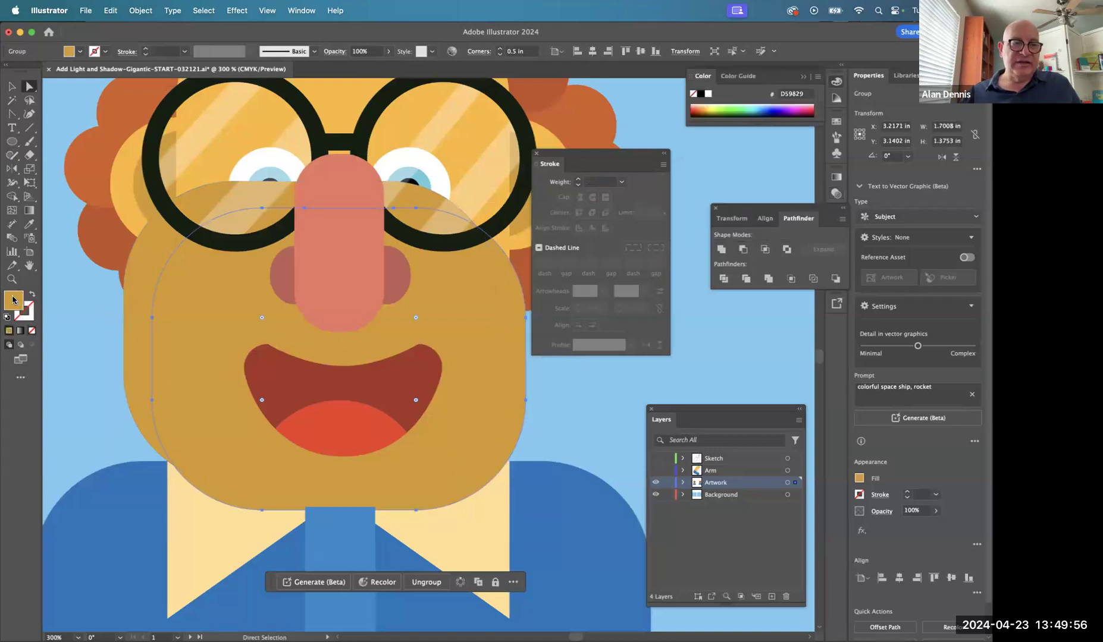
click(261, 364)
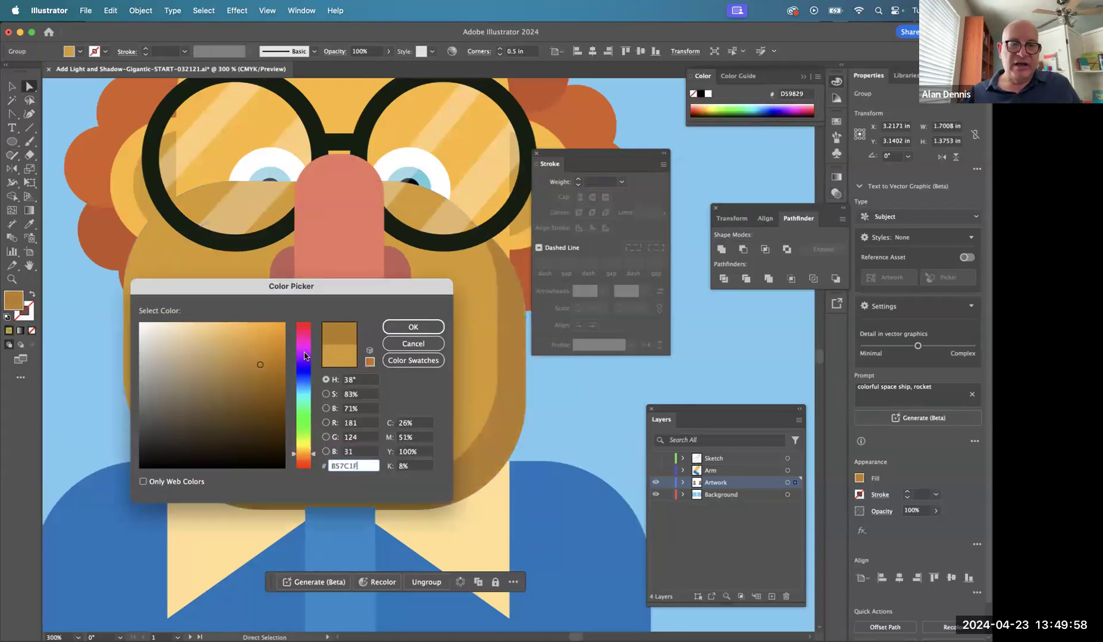
click(413, 327)
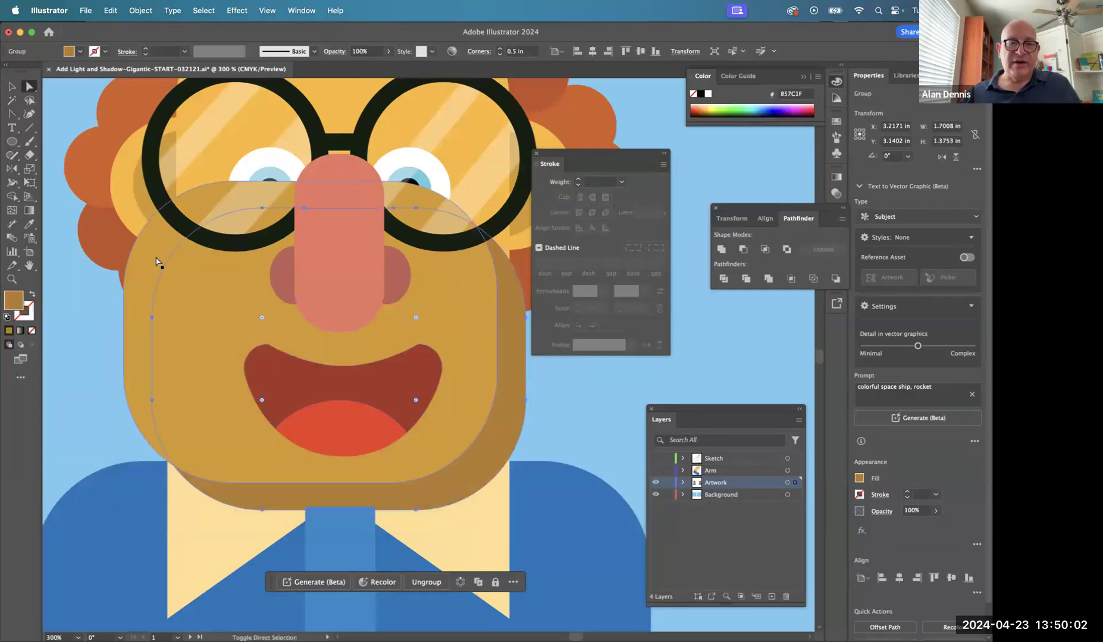
- Select both lower-face shapes and remove the copy's area extending beyond the original with the Shape Builder tool
shift+click(156, 262)
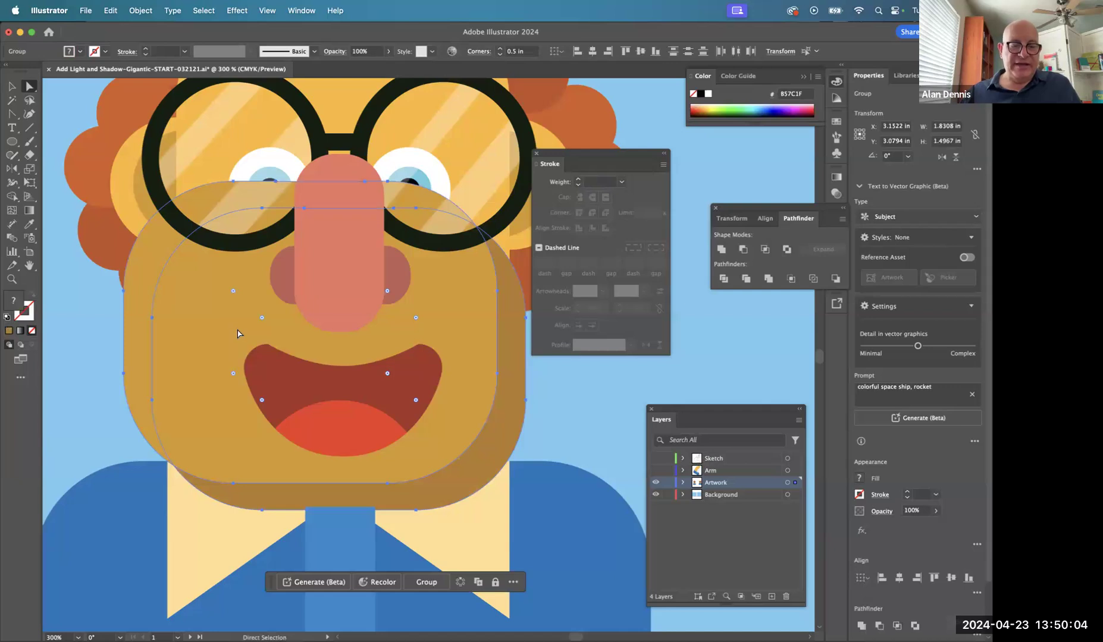
key(shift+m)
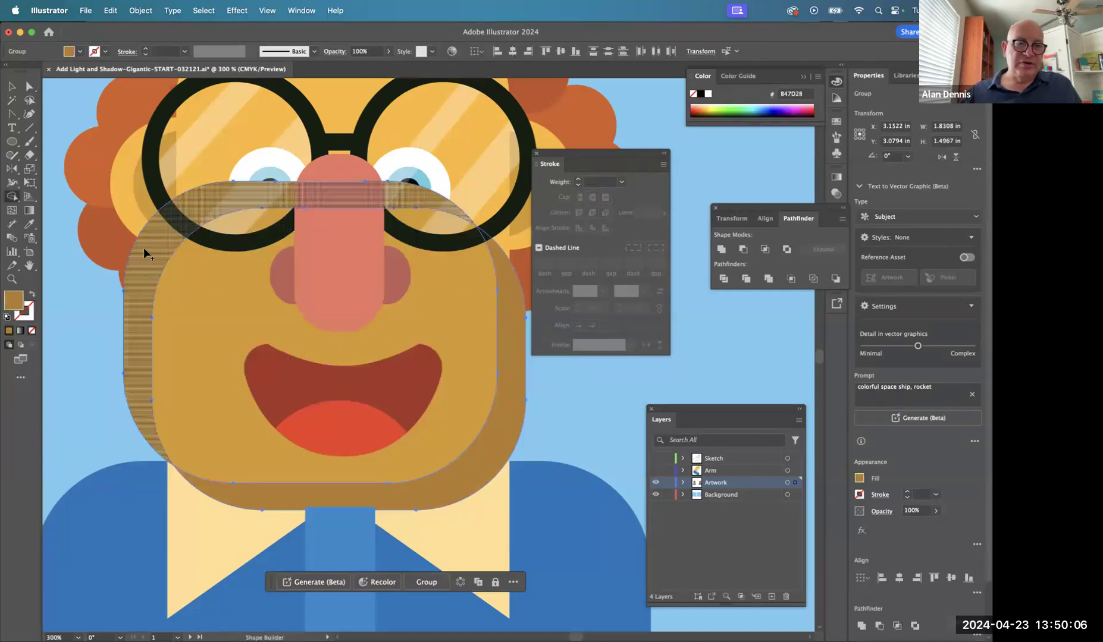
alt+click(148, 239)
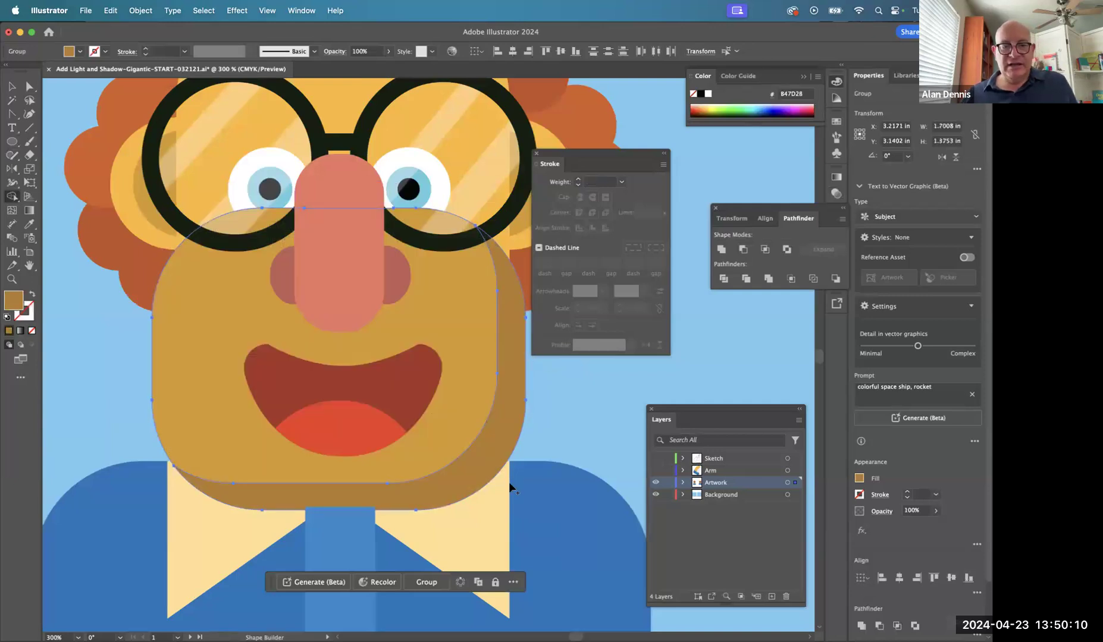
- Select the nose and both nostril circles and duplicate them together about 0.04 in to the right and 0.09 in down
click(29, 86)
shift+click(385, 290)
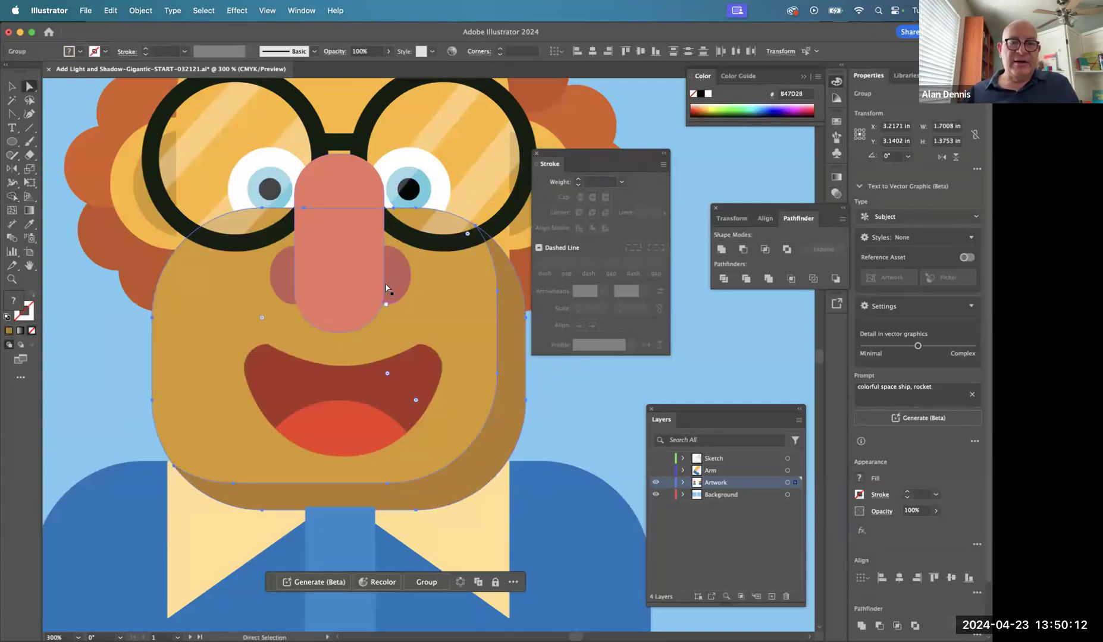
click(387, 295)
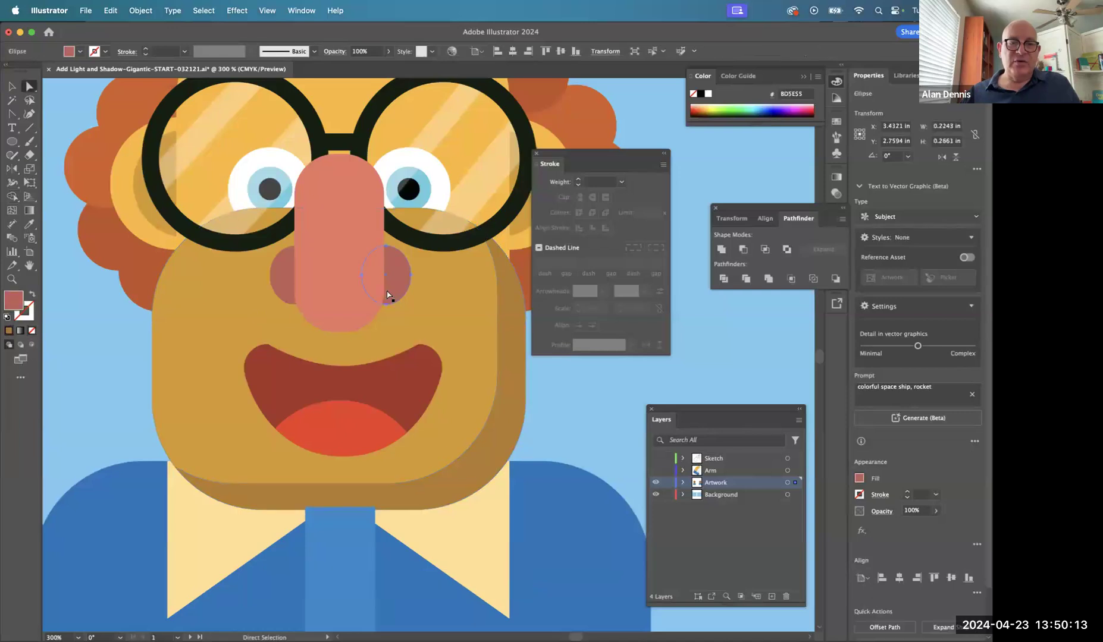
shift+click(351, 305)
shift+click(276, 287)
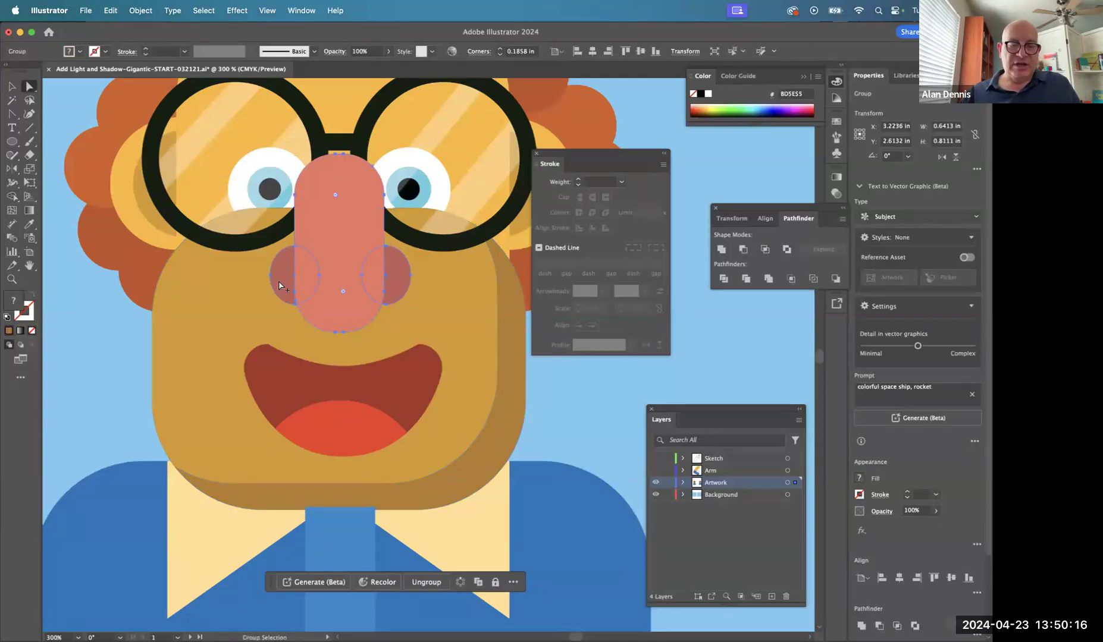
drag(279, 286, 288, 304)
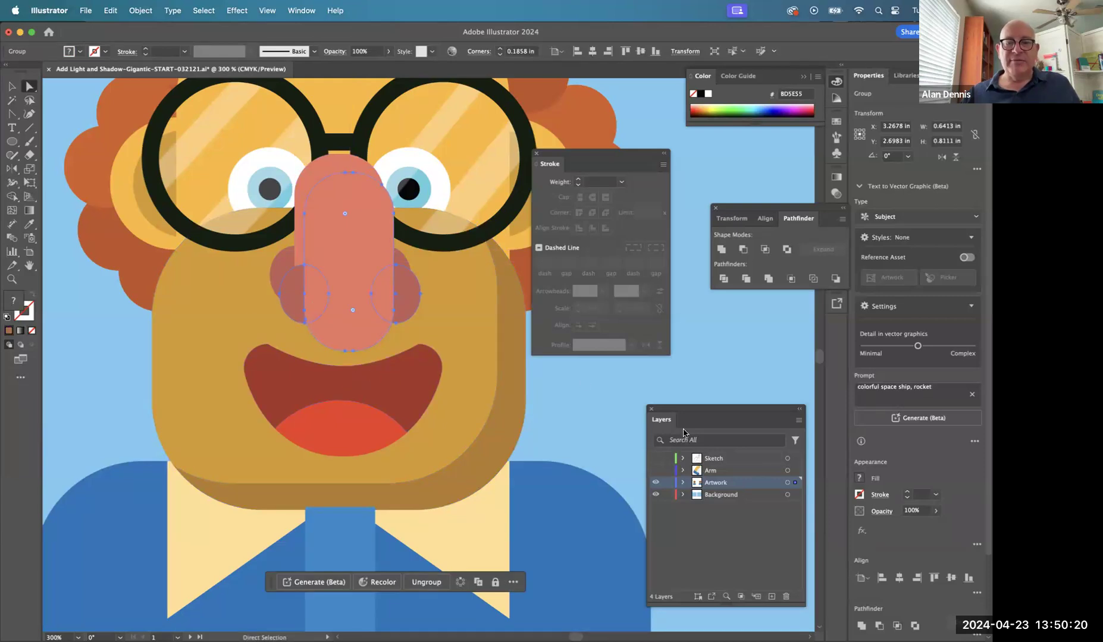
- Unite the copied nose and nostrils into one shape and fill it with the lower-face shadow's darker brown using the Eyedropper
click(724, 250)
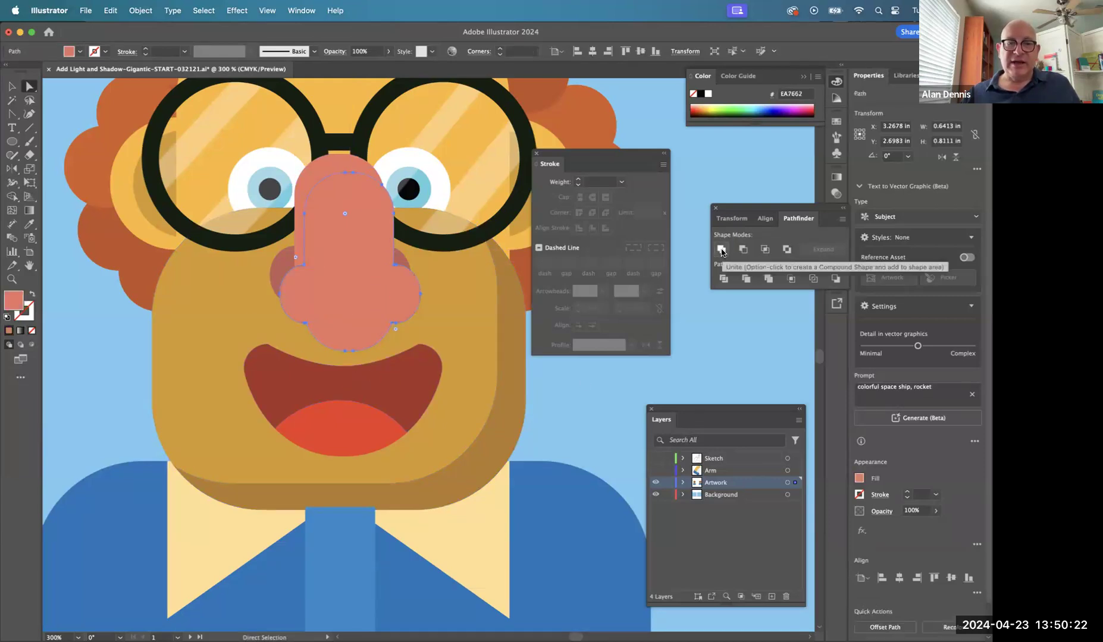
key(v)
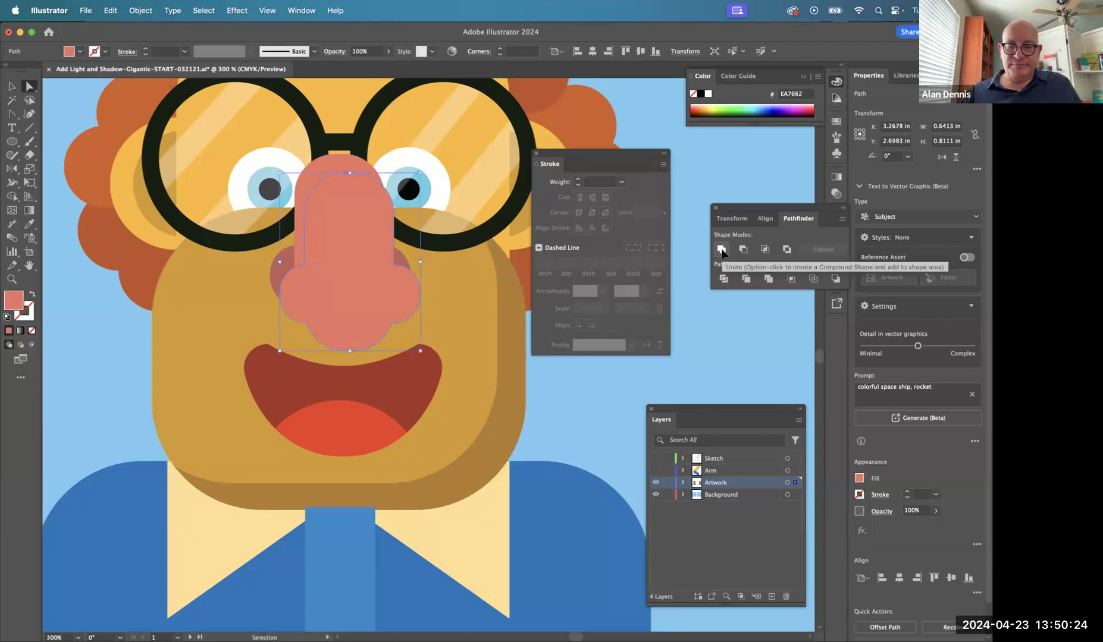
key(a)
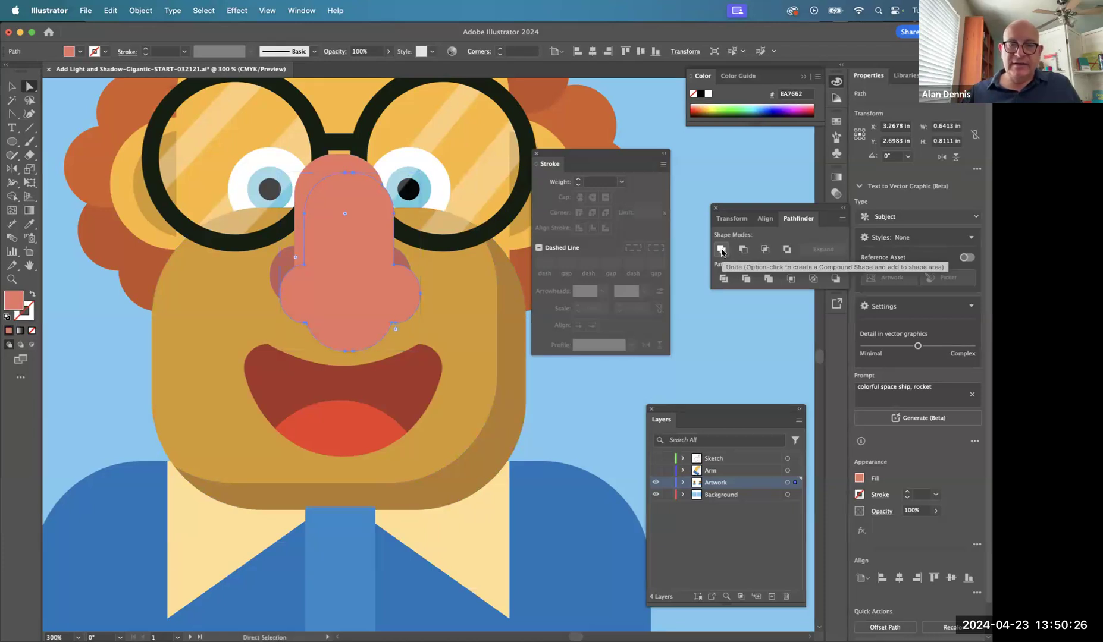
key(i)
click(515, 342)
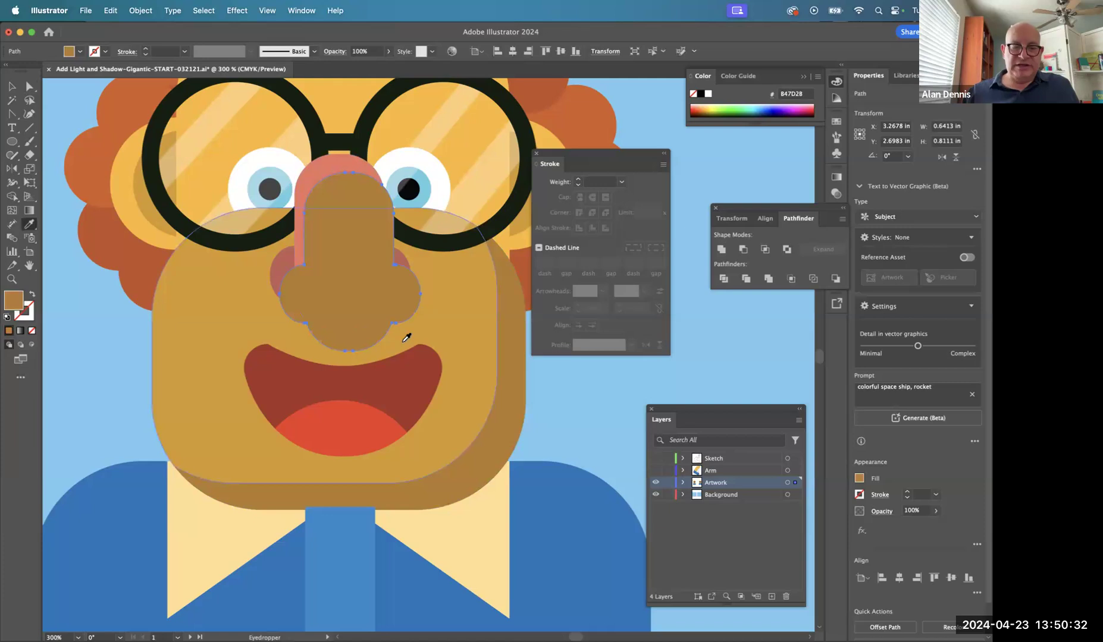
- Send the united brown shadow shape behind the nose and nostrils and deselect it
key(a)
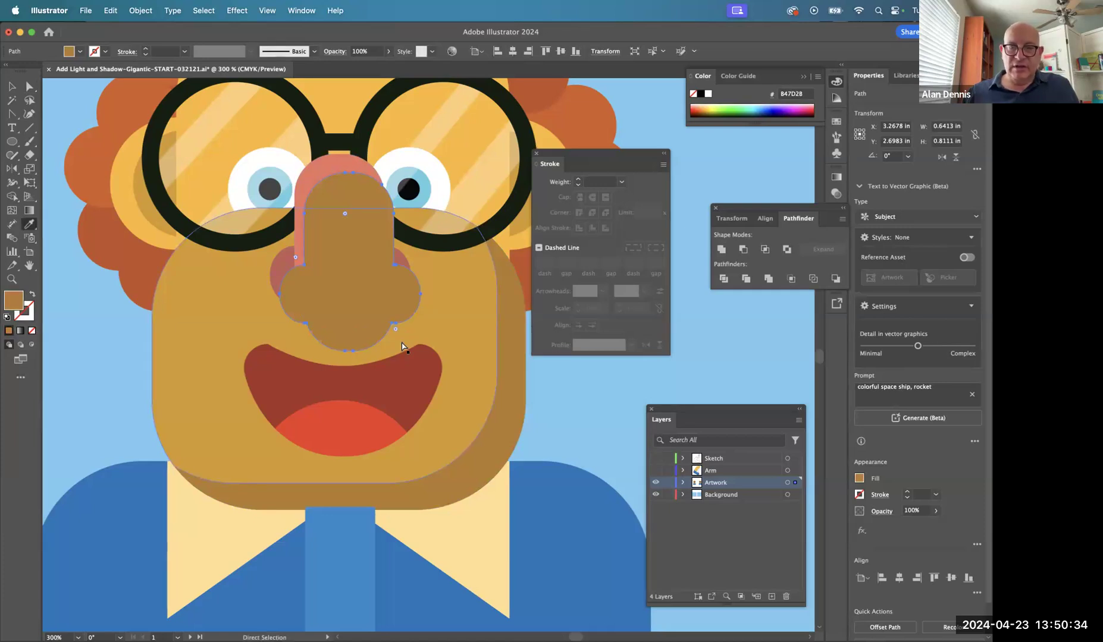
key(super+z)
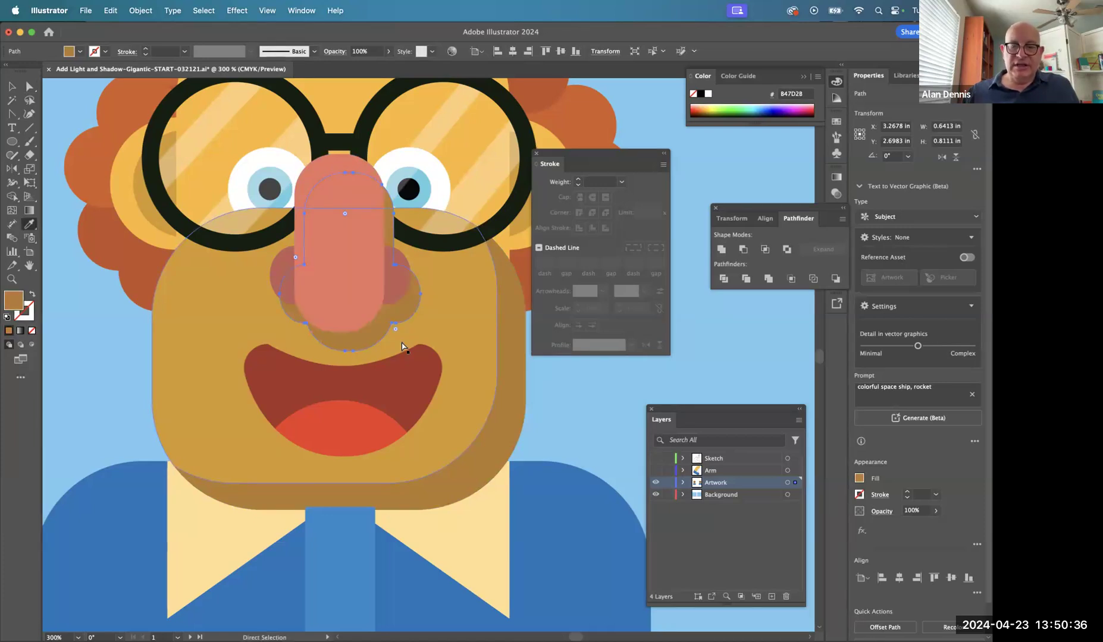
key(i)
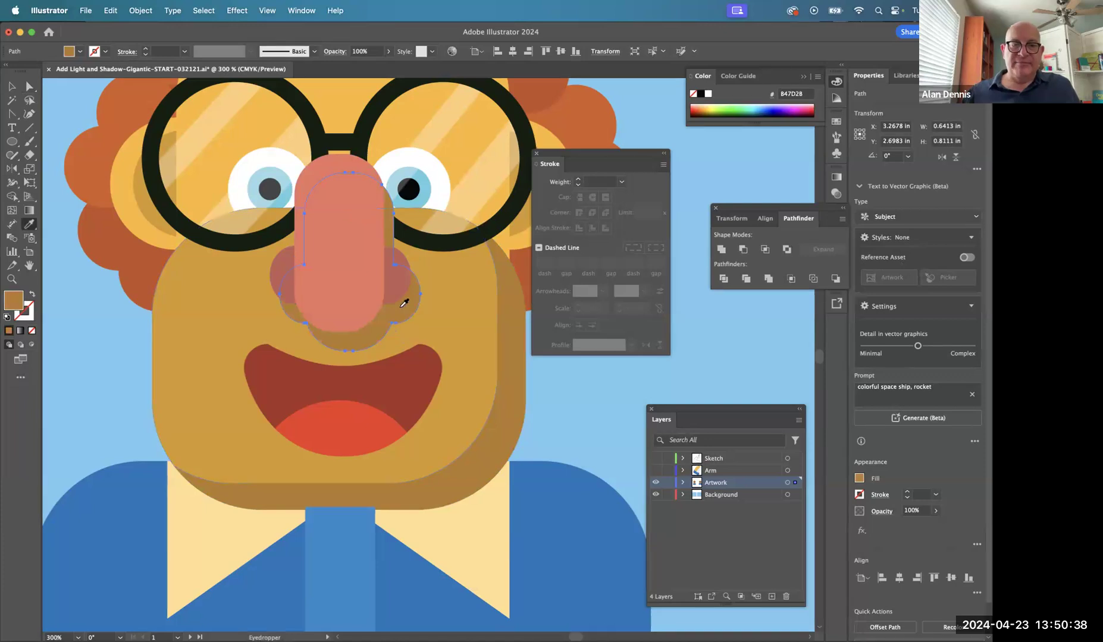
key(a)
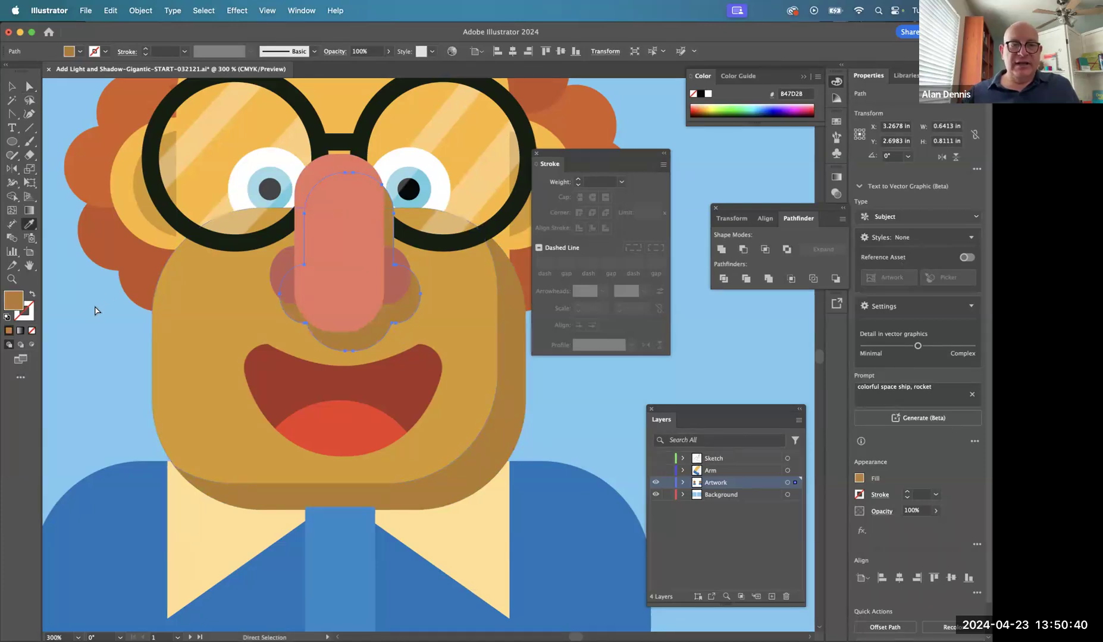
click(95, 308)
- Duplicate the salmon nose shape about 0.04 in to the left and 0.06 in up
click(346, 275)
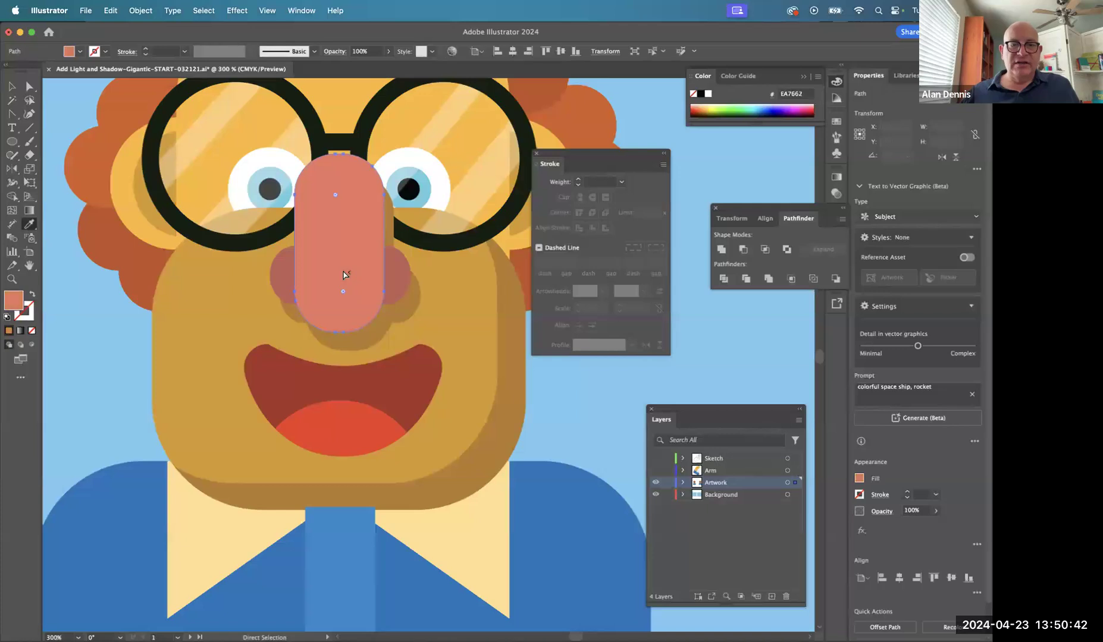
key(i)
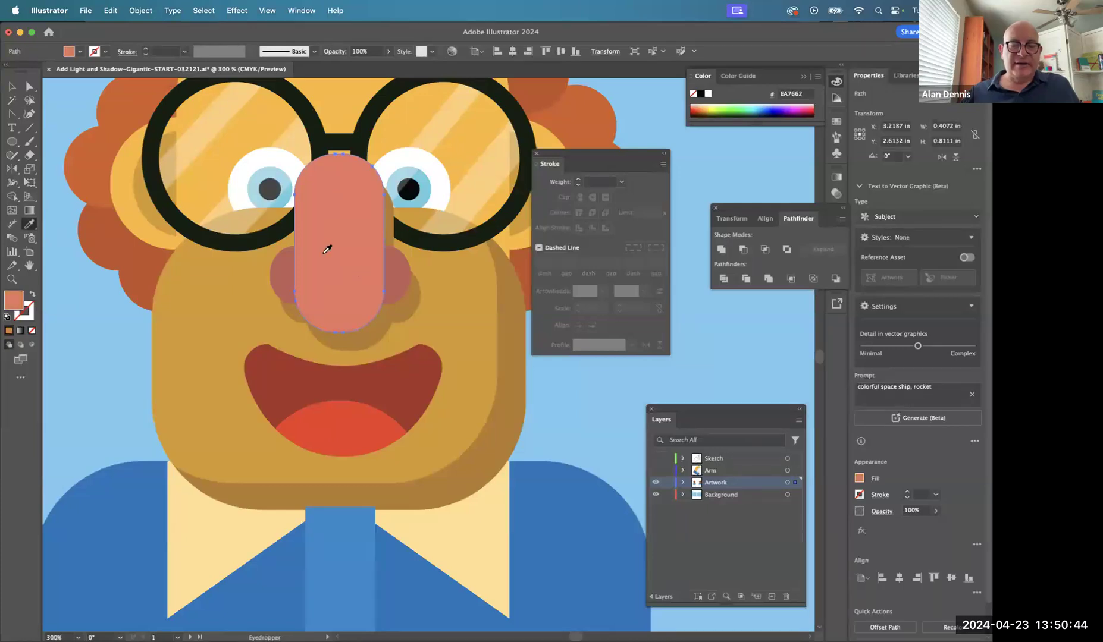
click(29, 87)
drag(29, 87, 73, 99)
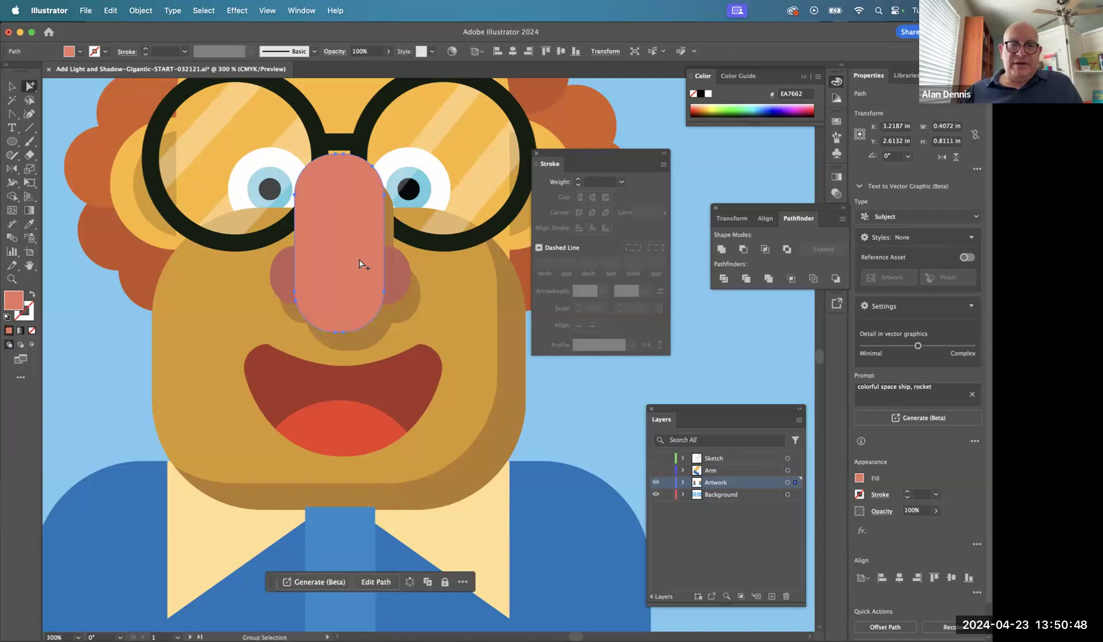
drag(359, 258, 353, 253)
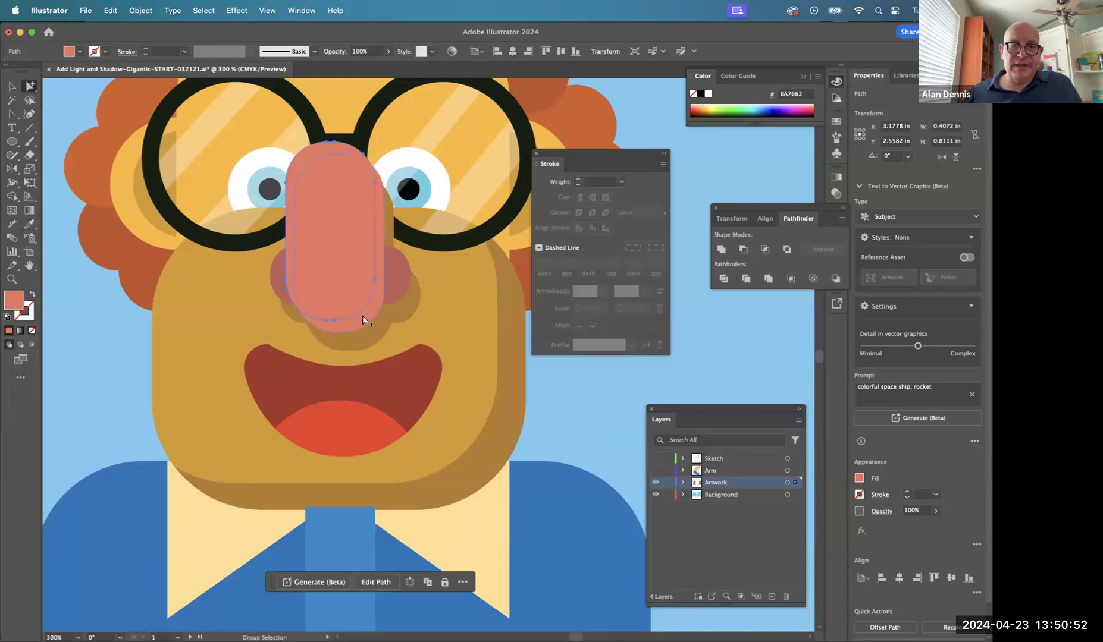
- Fill the original nose shape behind the copy with the darker red CE6152
double_click(11, 297)
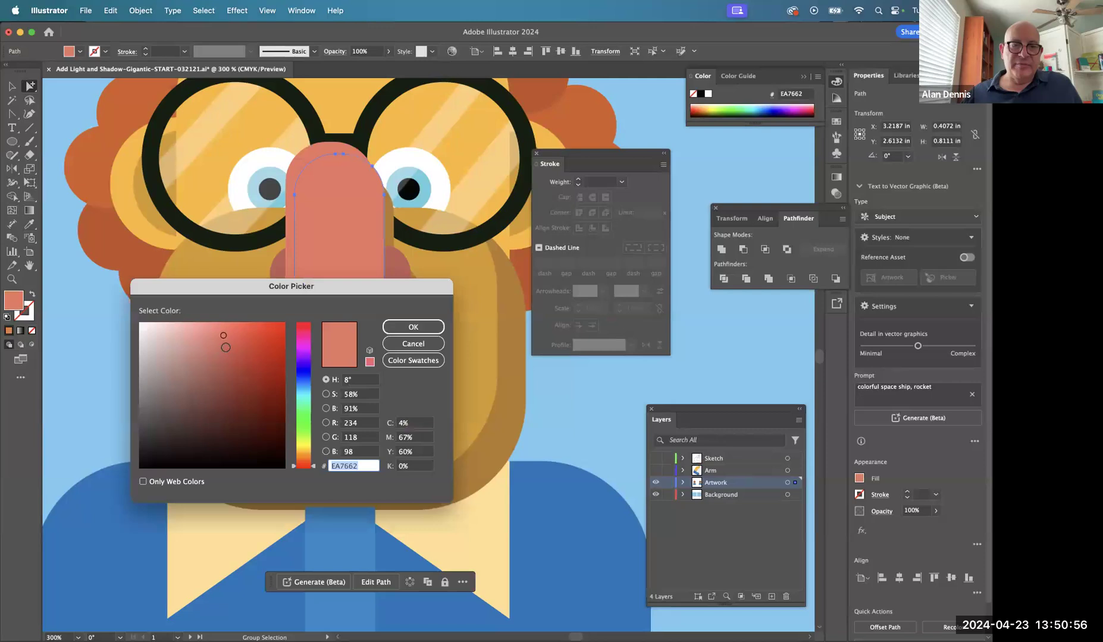
click(228, 349)
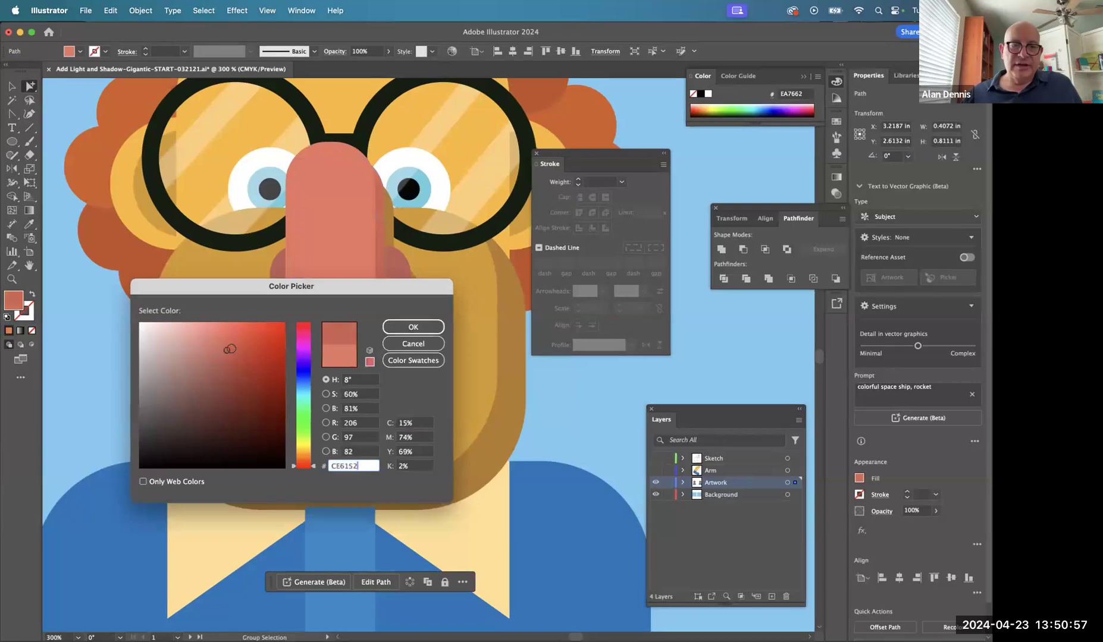
click(417, 326)
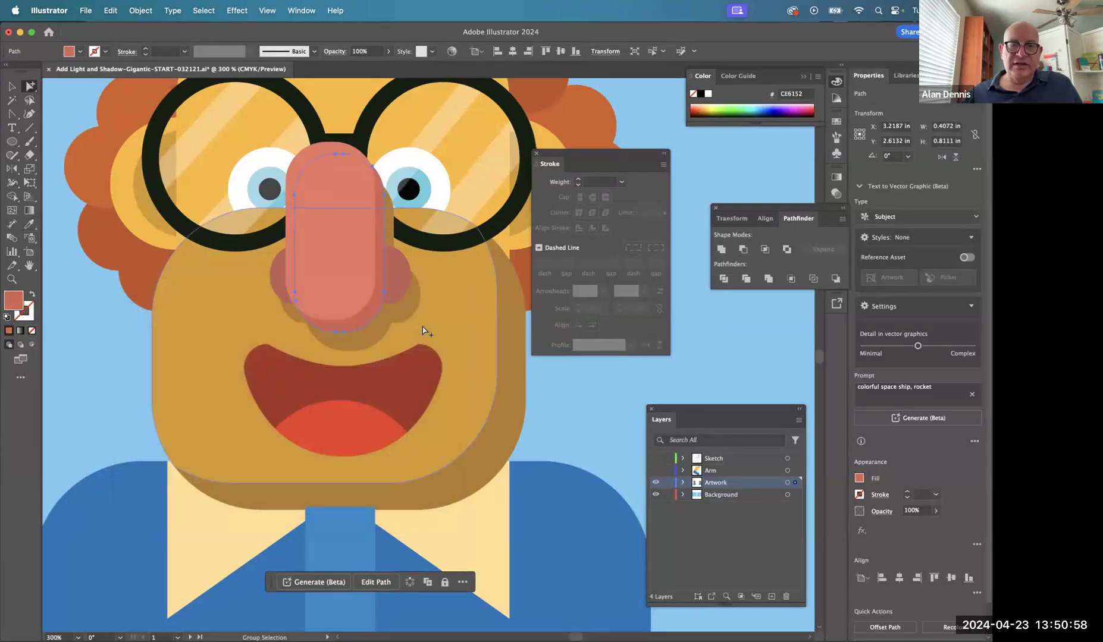
- Select both nose shapes, remove the copy's area extending beyond the original with the Shape Builder tool, and deselect everything
shift+click(291, 197)
drag(341, 213, 378, 278)
drag(384, 321, 128, 401)
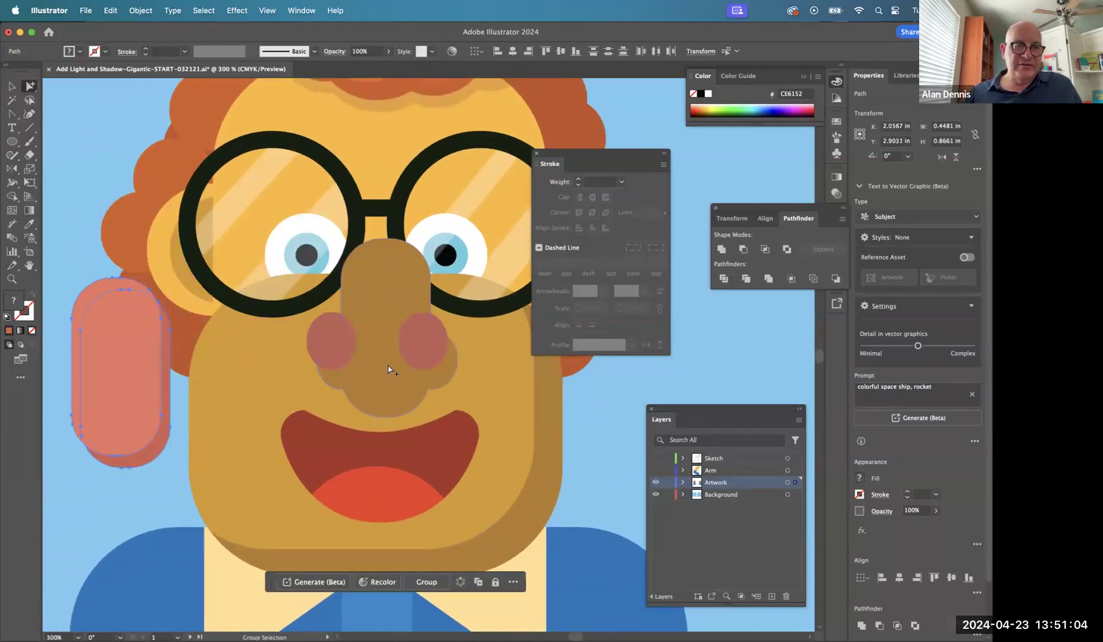
key(super+z)
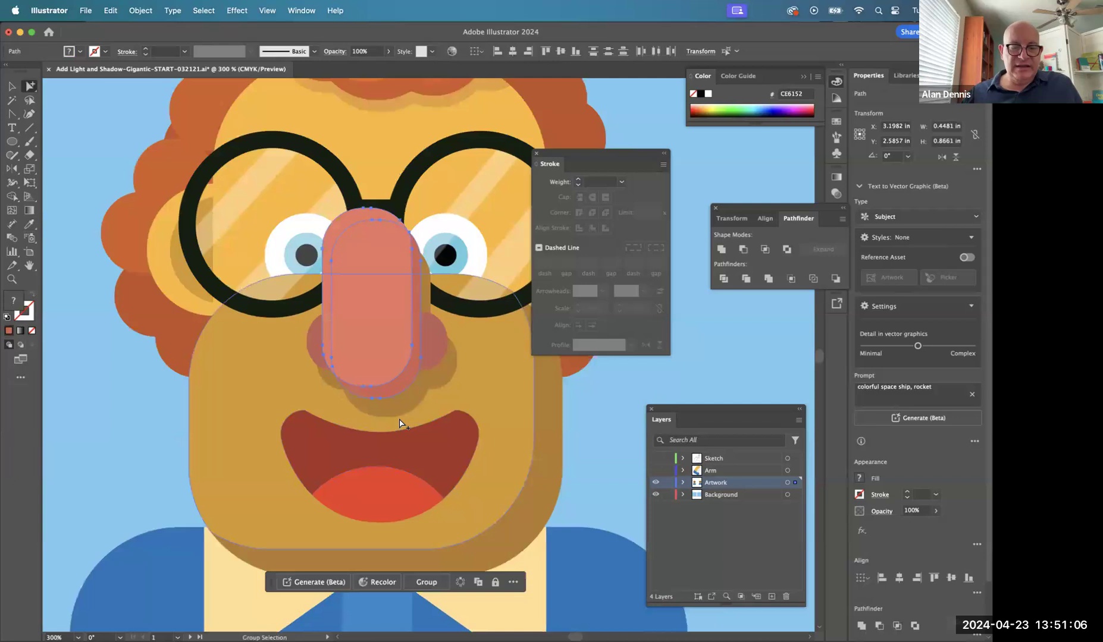
key(shift+m)
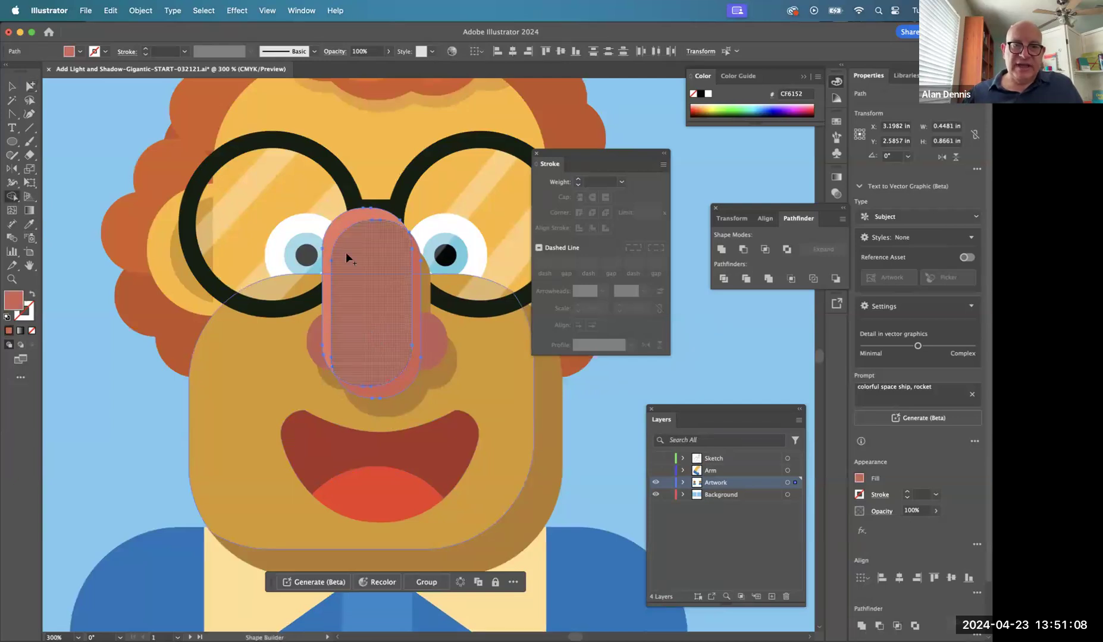
alt+click(345, 216)
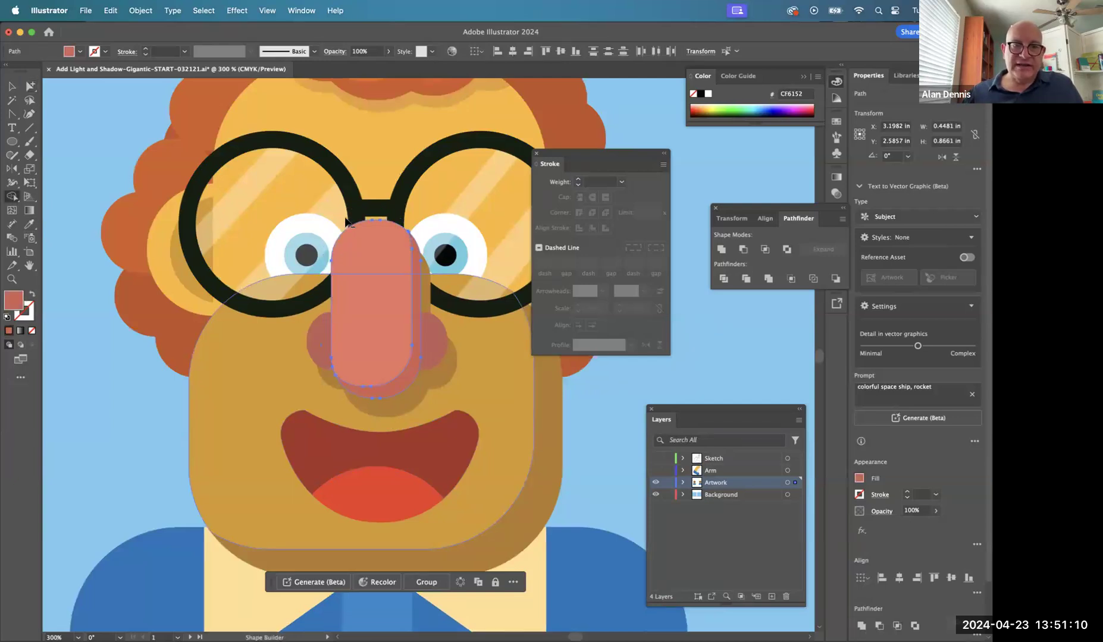
key(super+shift+a)
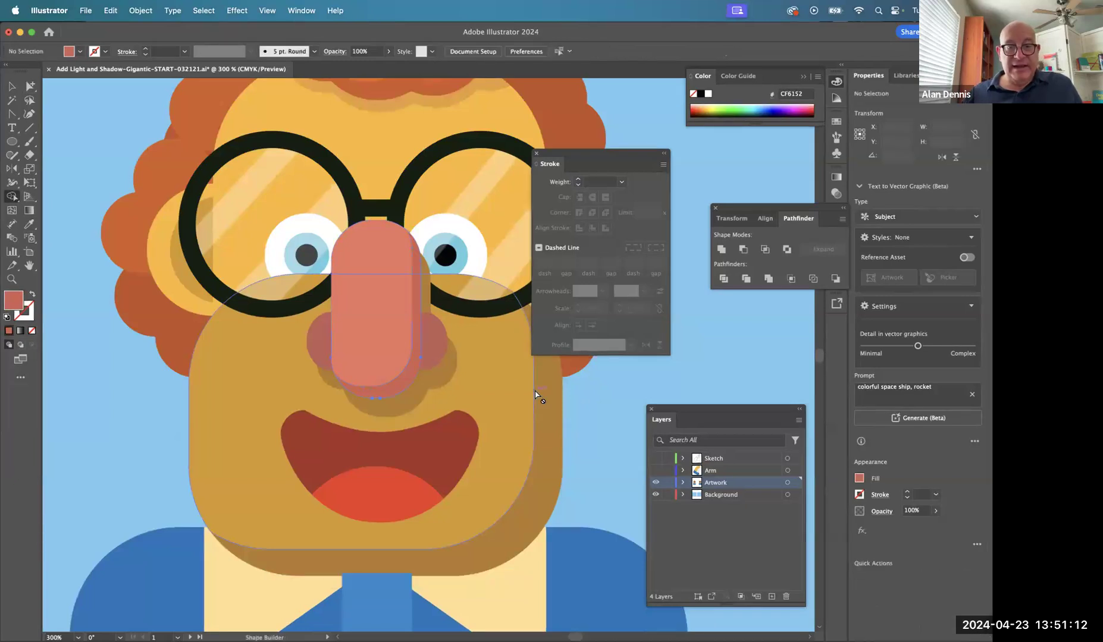
- Duplicate both nostril circles about 0.03 in to the left and 0.04 in up, and select the originals together with the copies
super+click(439, 350)
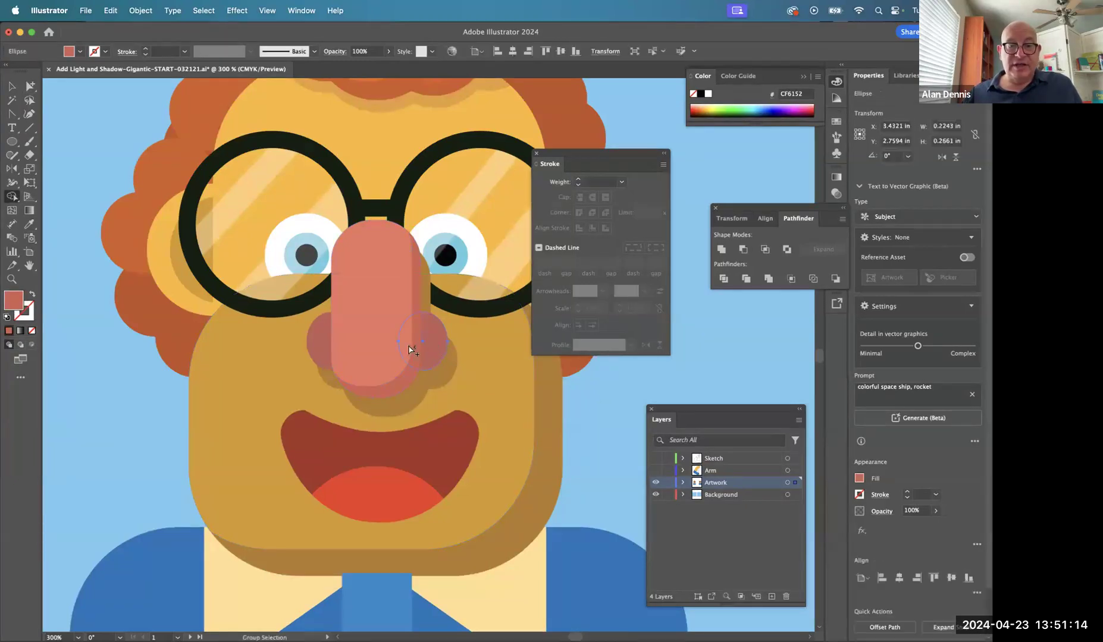
shift+super+click(323, 348)
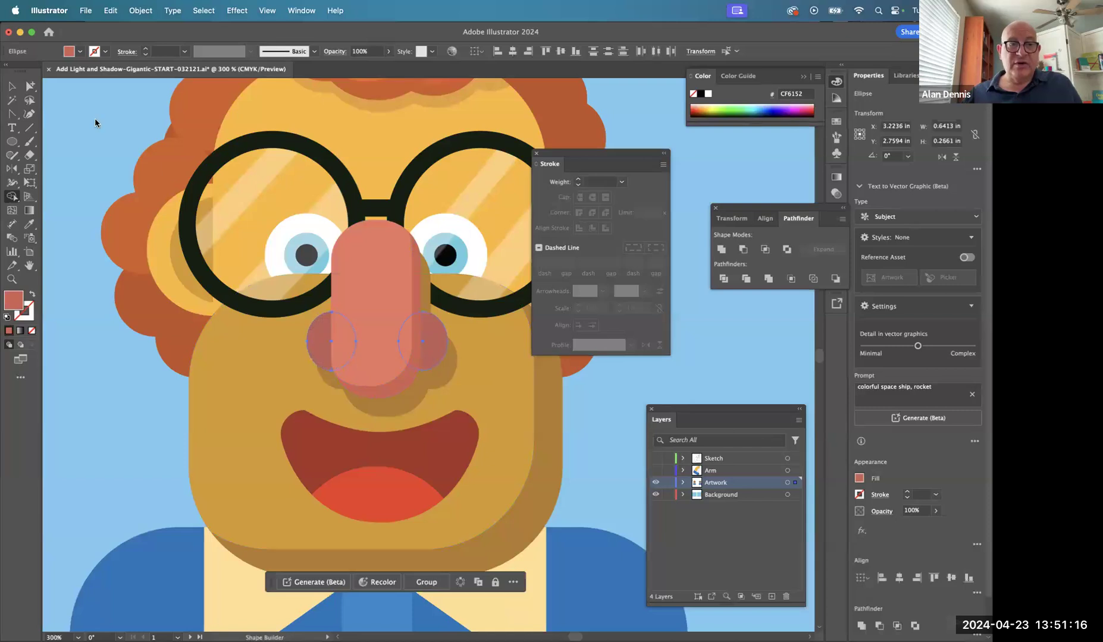
click(28, 87)
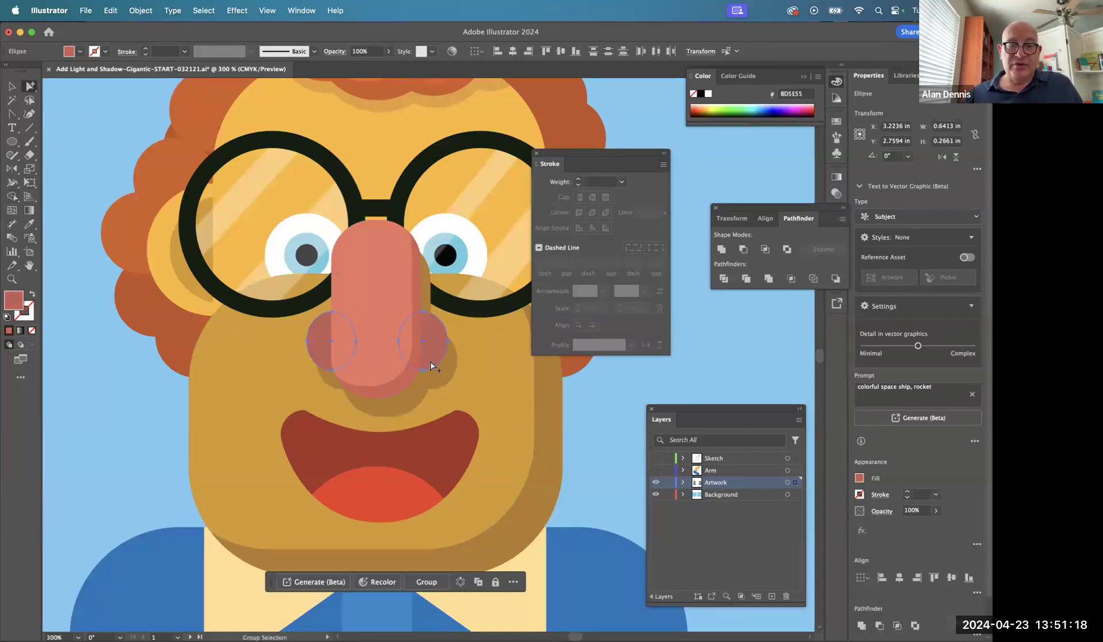
drag(428, 356, 426, 353)
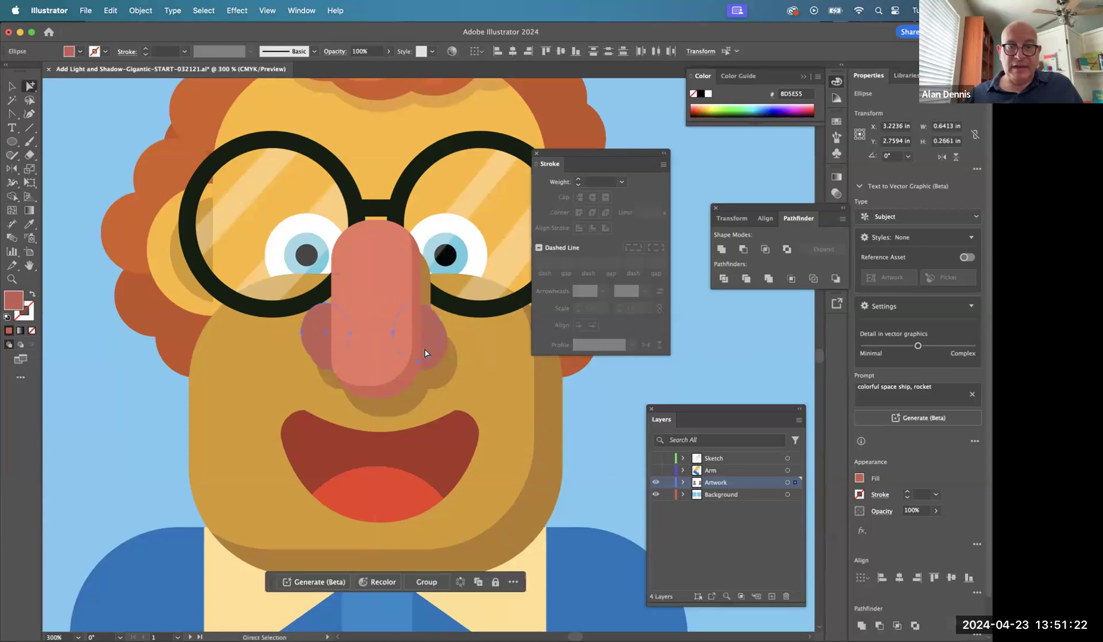
shift+click(434, 366)
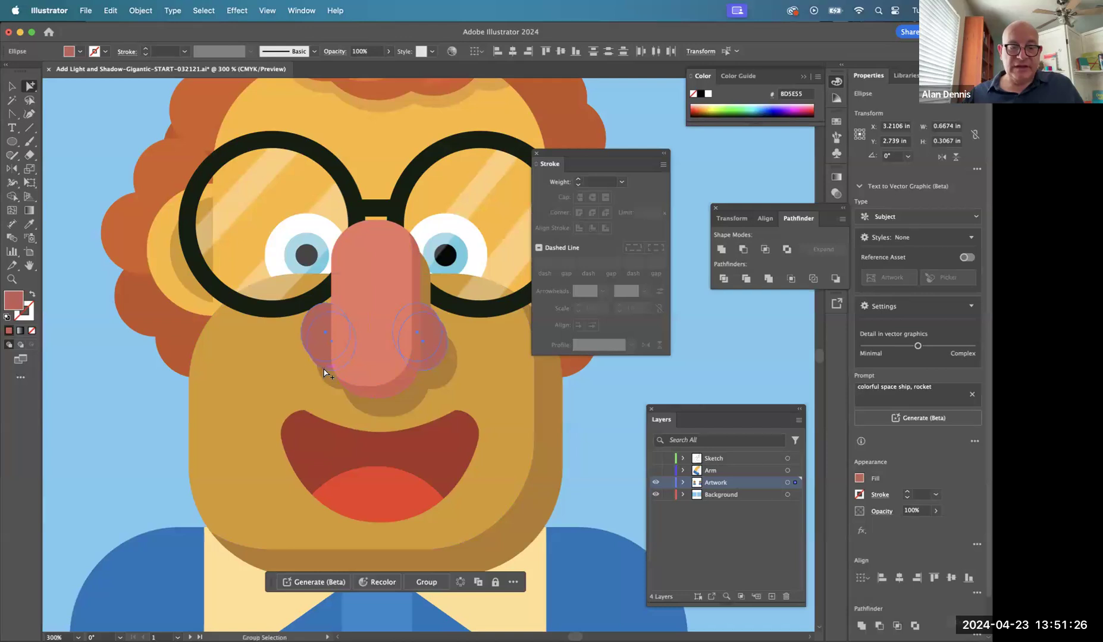
- Remove the copied nostril areas extending beyond the originals with the Shape Builder tool and deselect everything
key(shift+m)
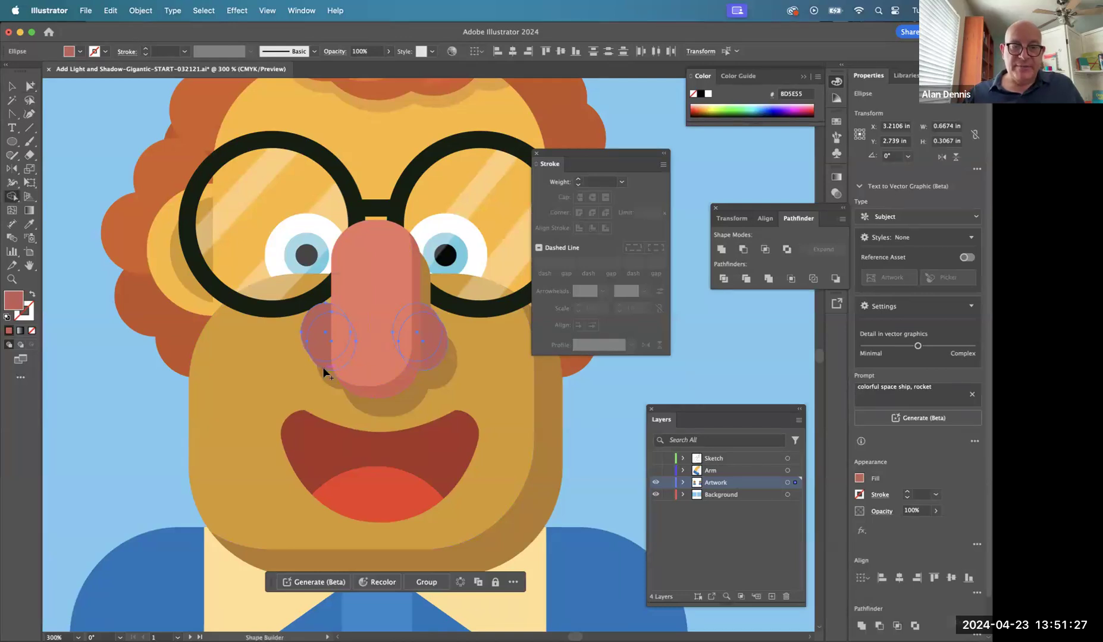
click(315, 308)
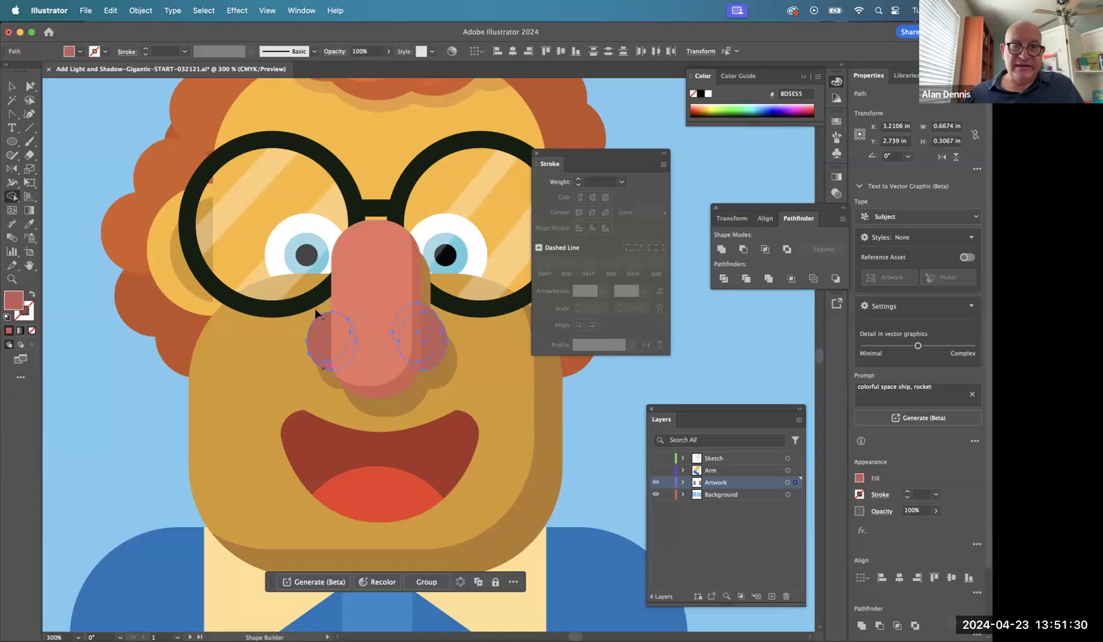
click(417, 307)
click(30, 86)
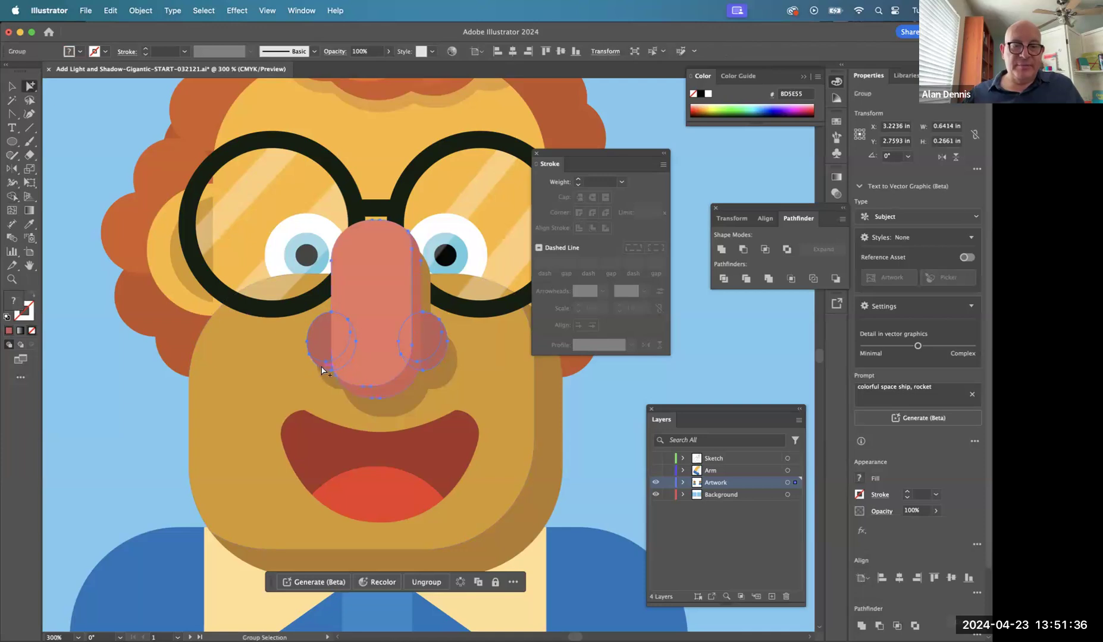
key(super+shift+a)
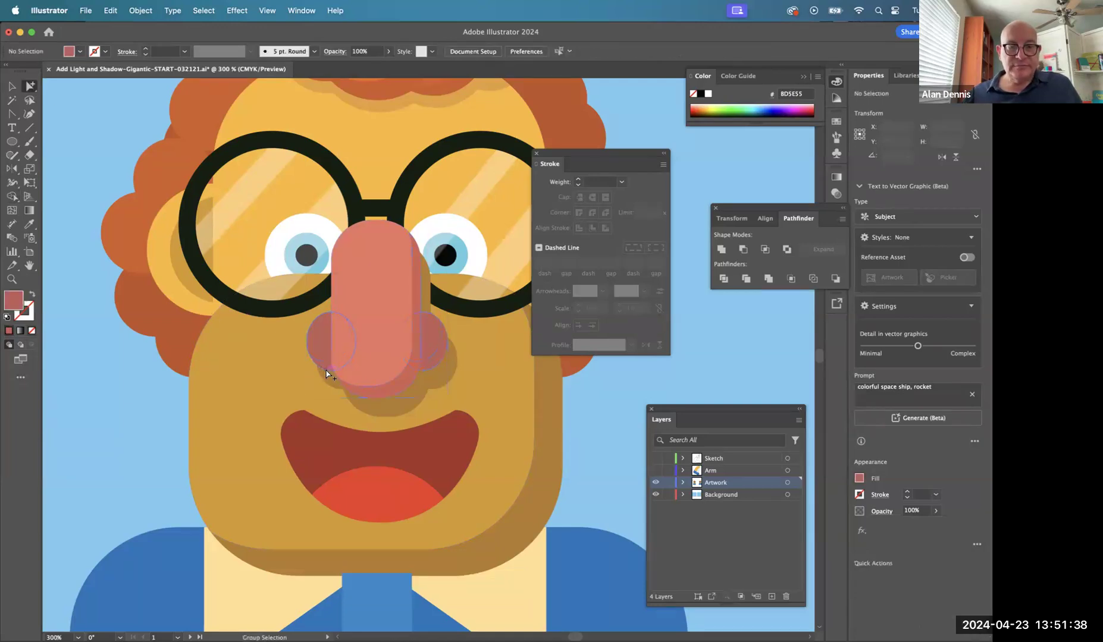
- Fill both original nostril shapes behind the copies with the darker red A84F4A and deselect everything
click(327, 371)
shift+click(431, 372)
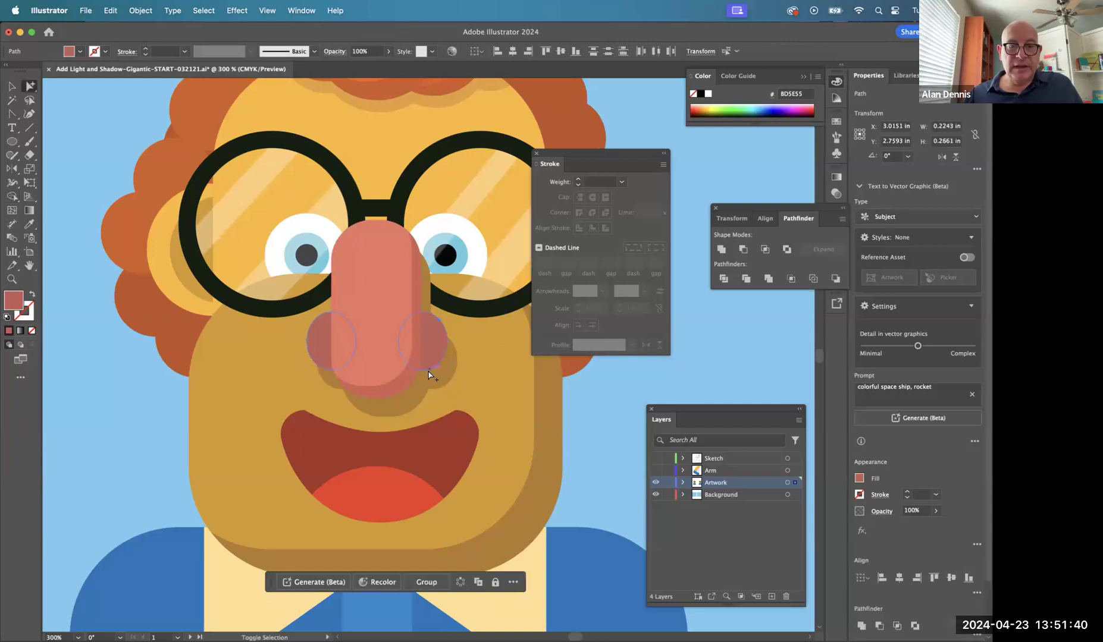
double_click(12, 303)
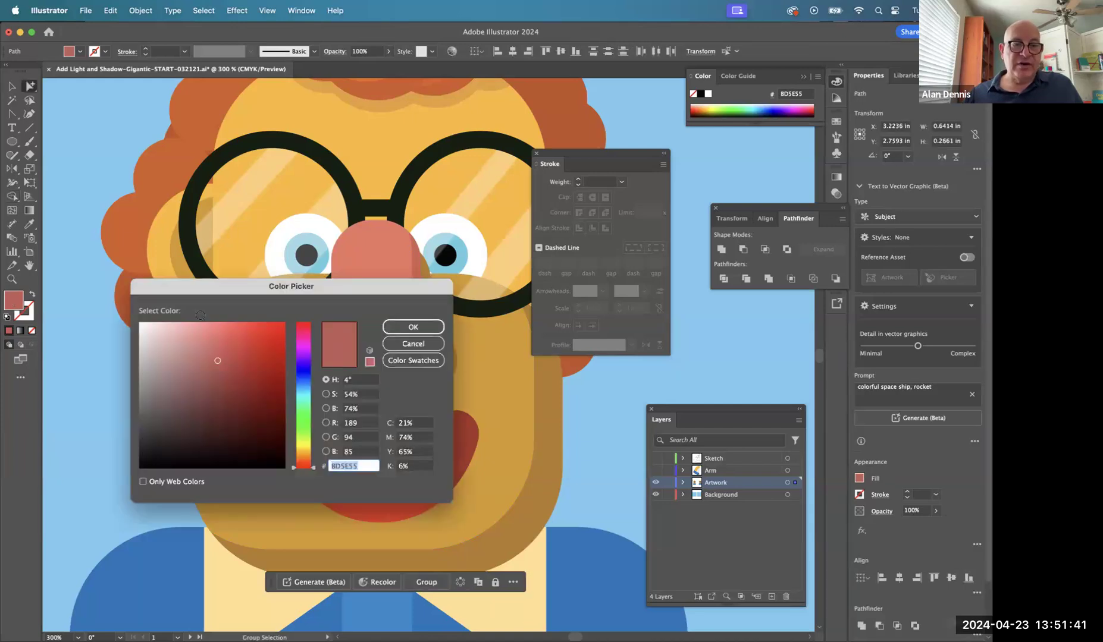
click(222, 371)
click(412, 327)
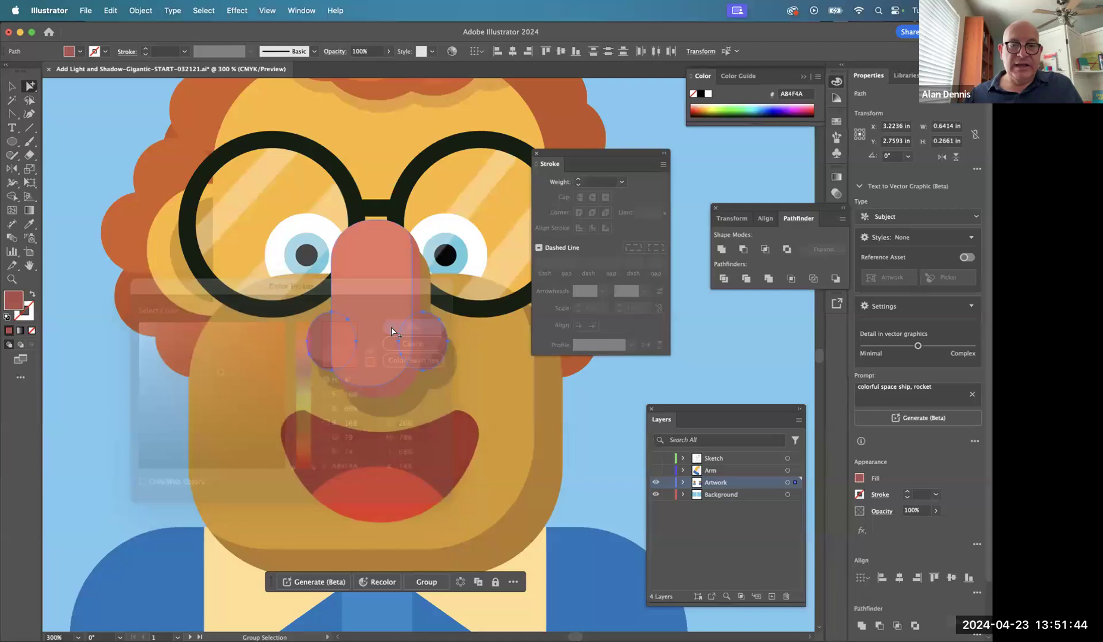
key(super+shift+a)
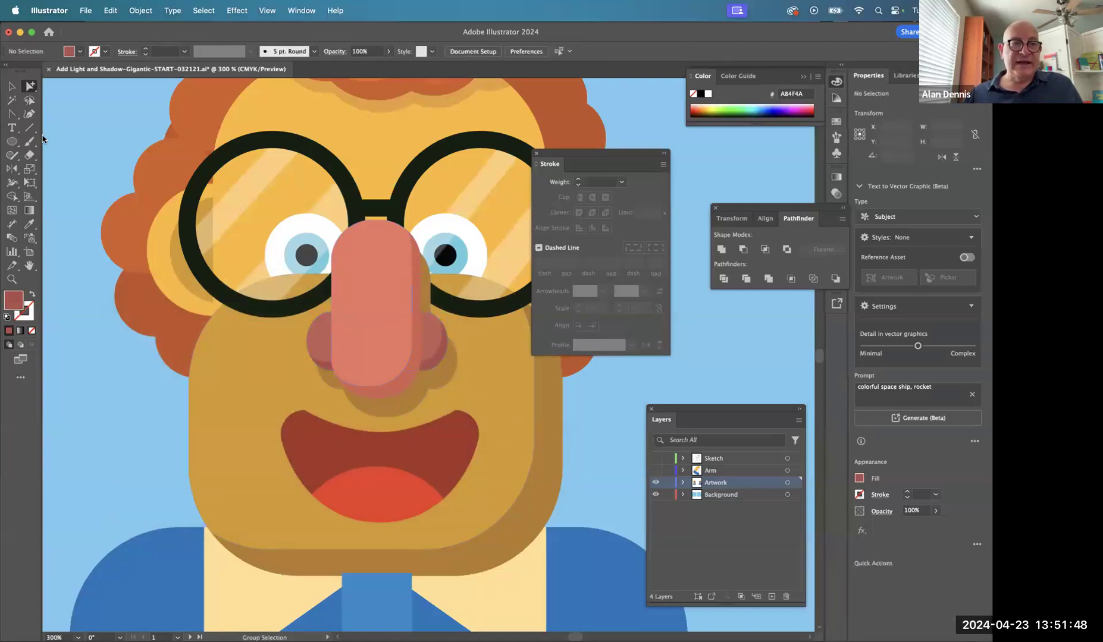
- Draw a tall, narrow rectangle about 0.10 by 0.47 in on the left side of the nose and fully round its corners
click(13, 142)
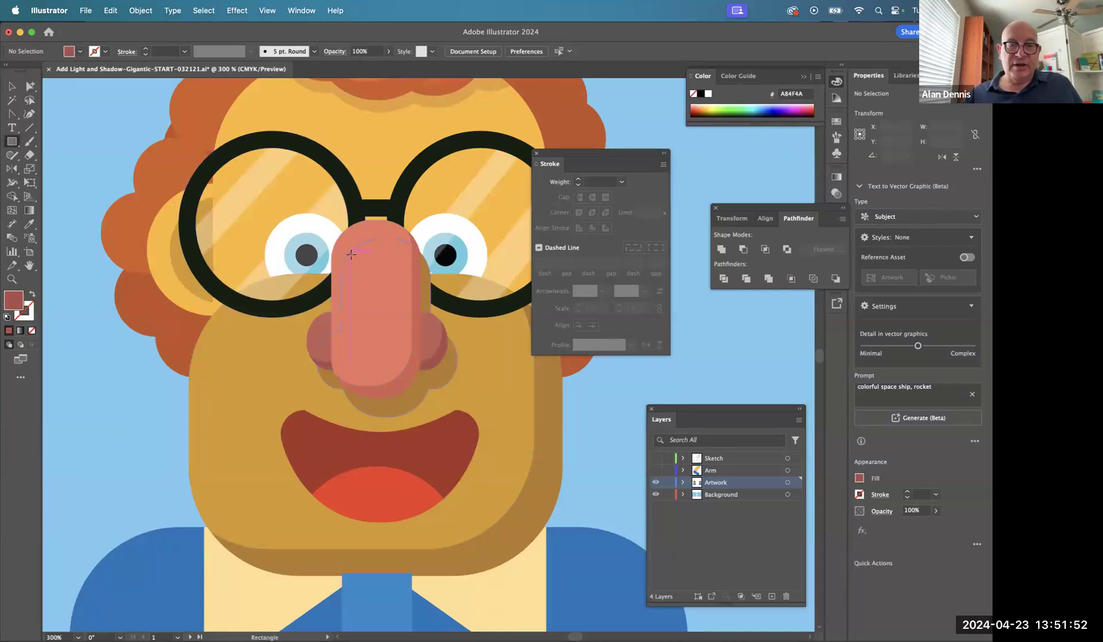
super+click(375, 282)
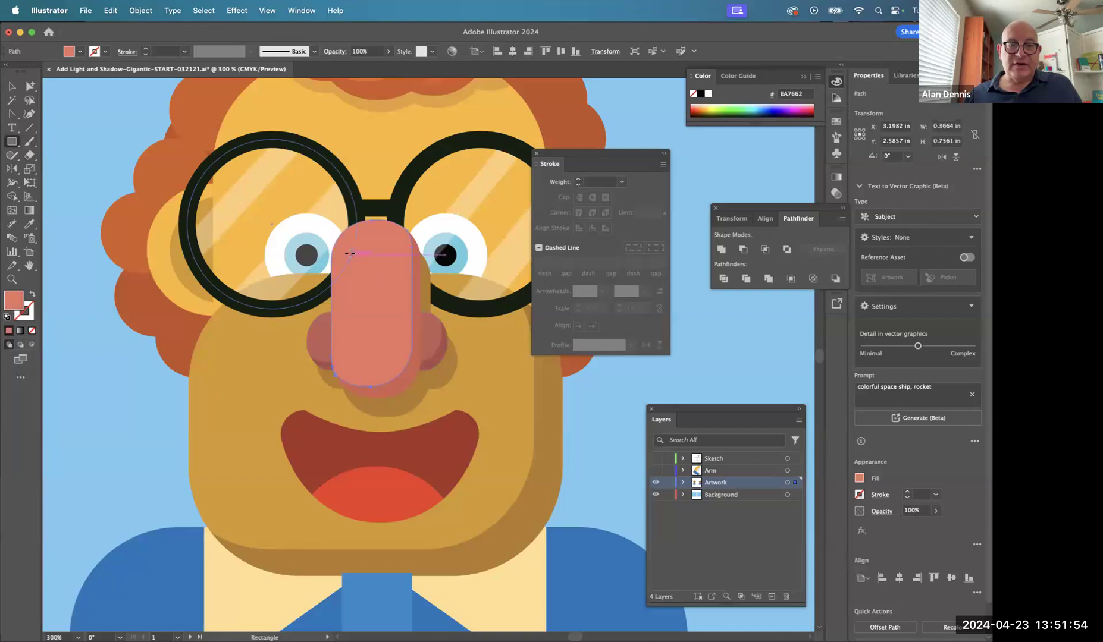
mouse_move(350, 248)
mouse_down()
mouse_move(362, 359)
mouse_move(372, 353)
mouse_up()
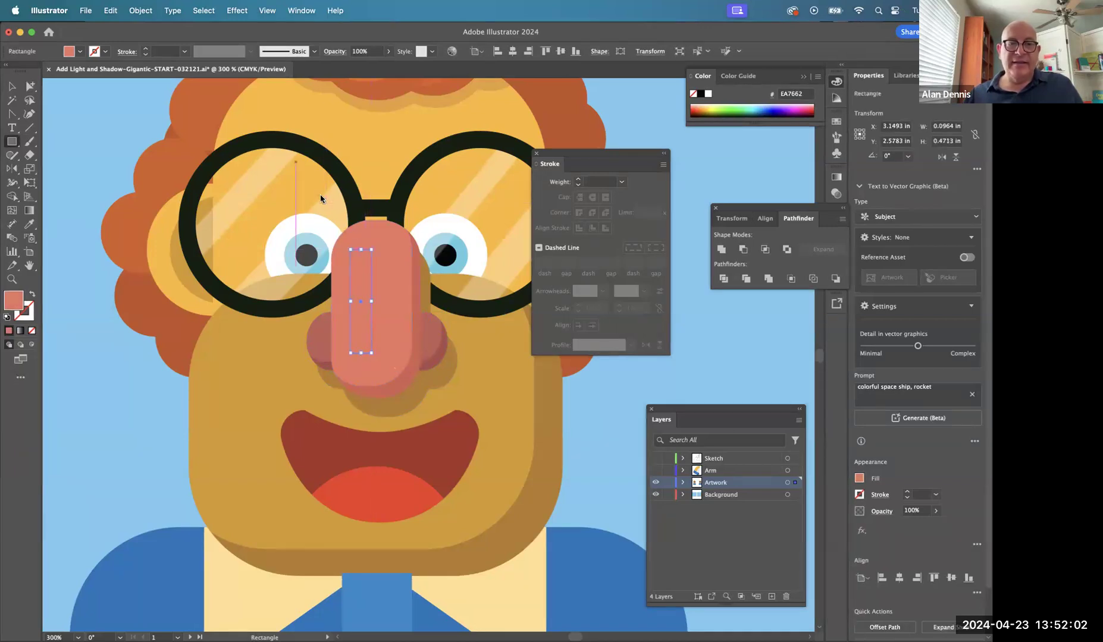
click(12, 86)
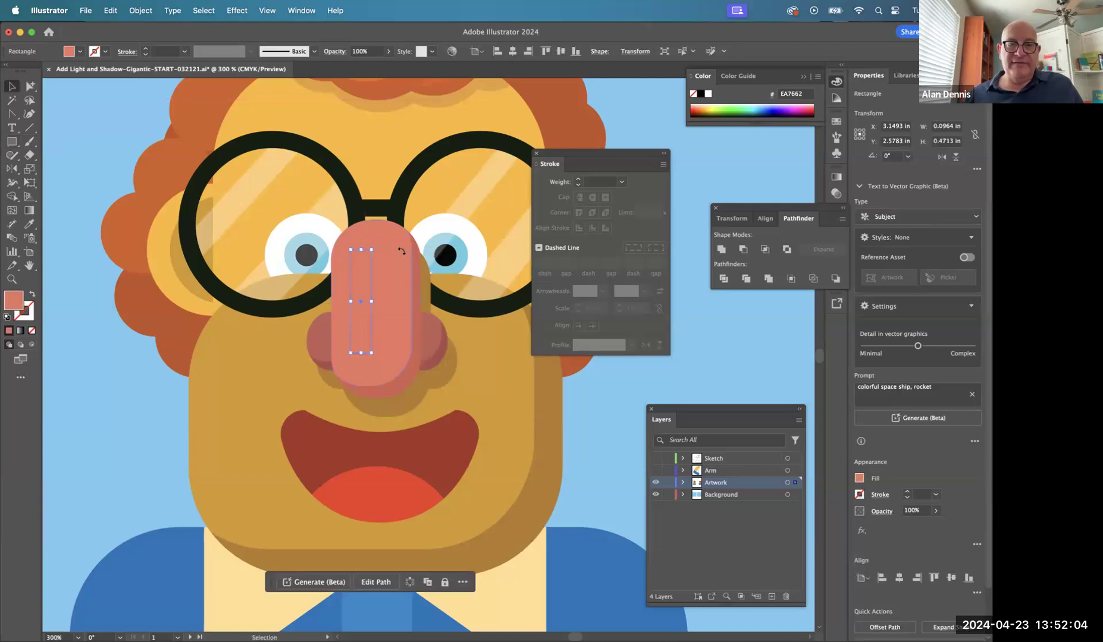
drag(329, 235, 480, 327)
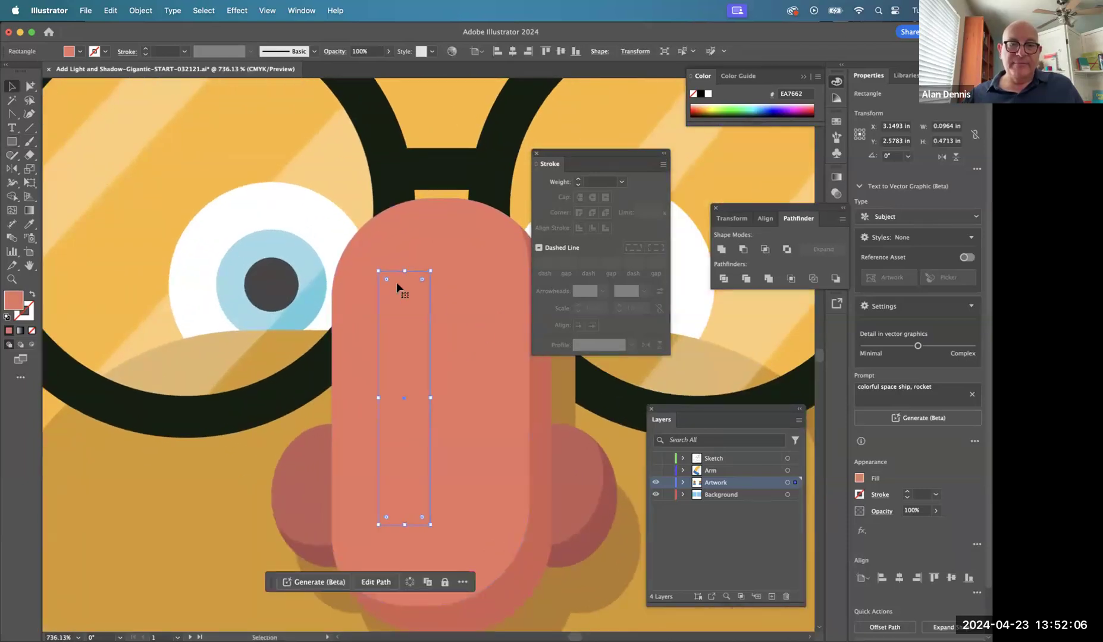
drag(385, 278, 435, 367)
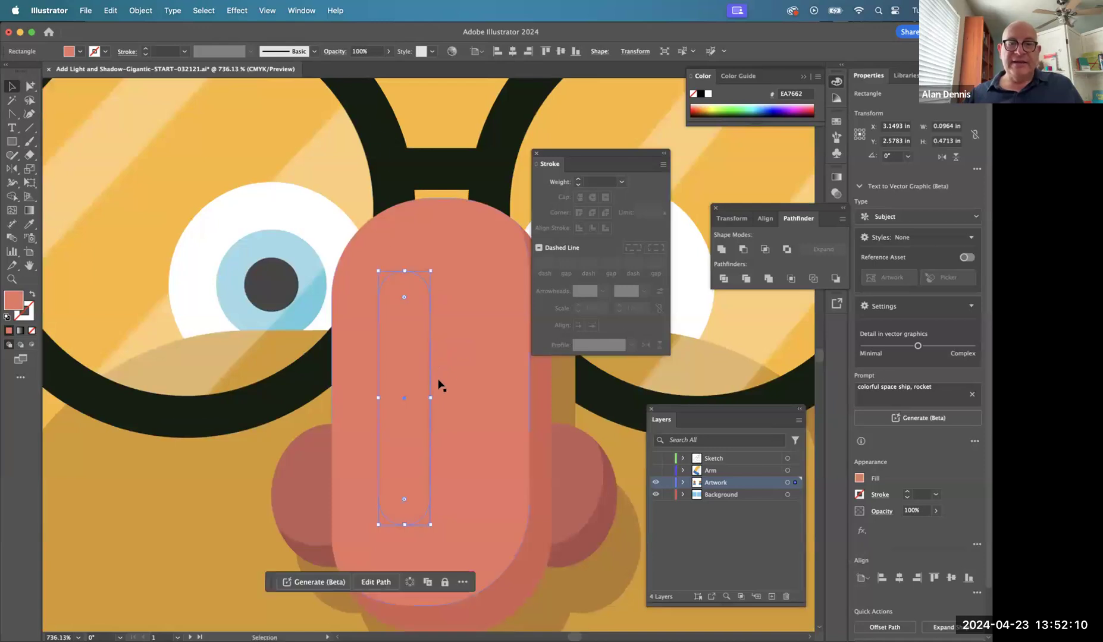
- Fill the rounded bar on the nose with the lighter pink E89489 as a highlight and deselect it
double_click(11, 301)
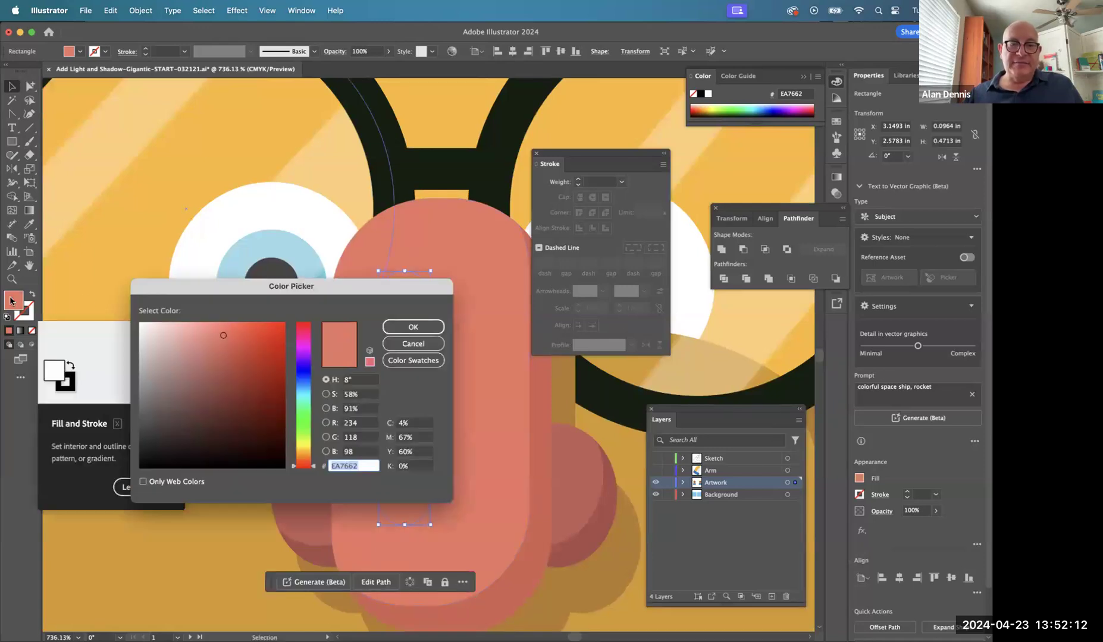
click(199, 336)
click(413, 328)
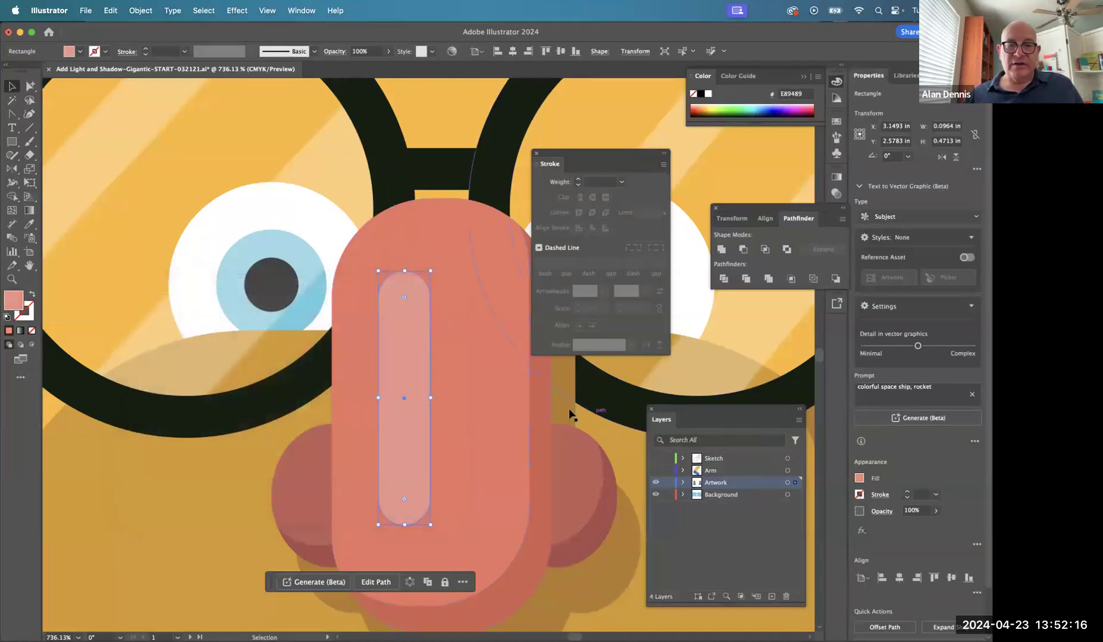
click(561, 407)
alt+click(500, 445)
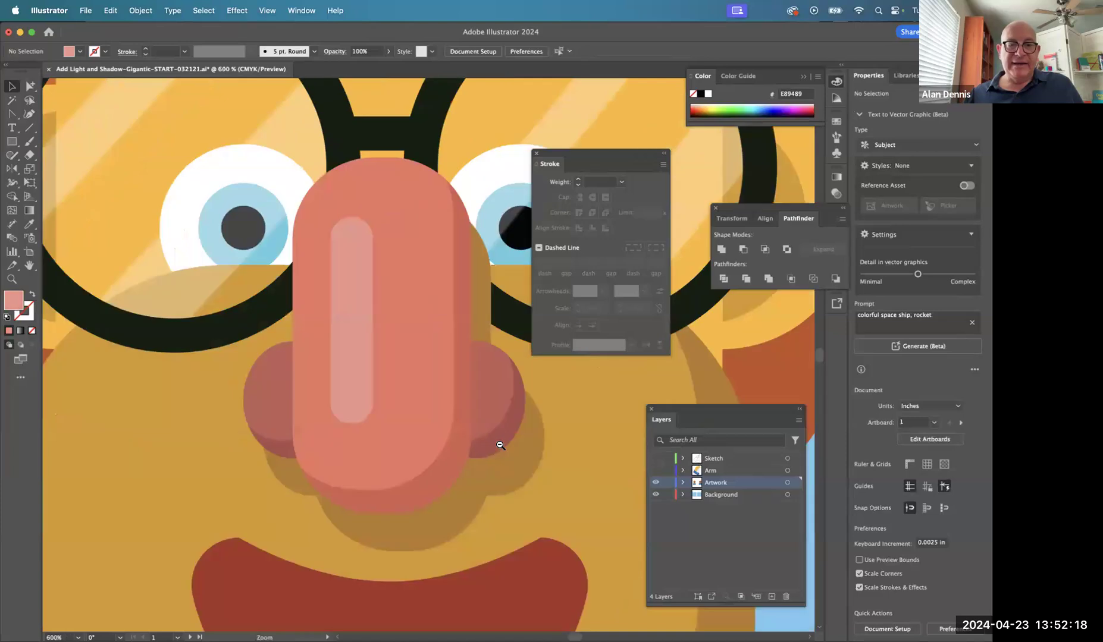
alt+click(500, 445)
alt+click(501, 445)
drag(499, 463, 505, 549)
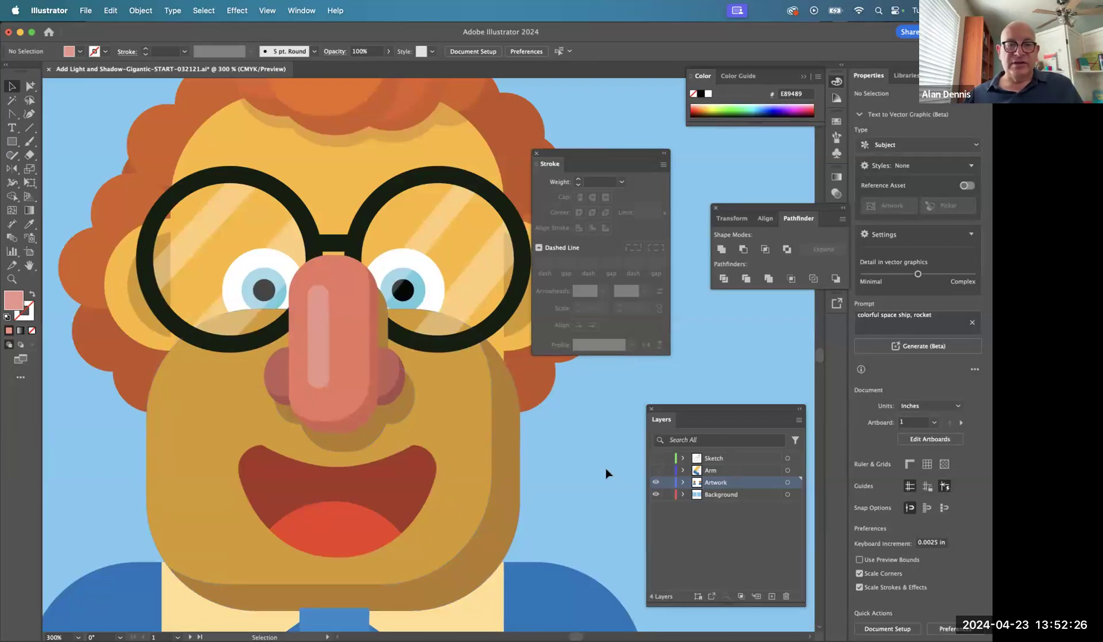
- Try moving the nose's cast shadow farther down the face, and undo the move
click(309, 321)
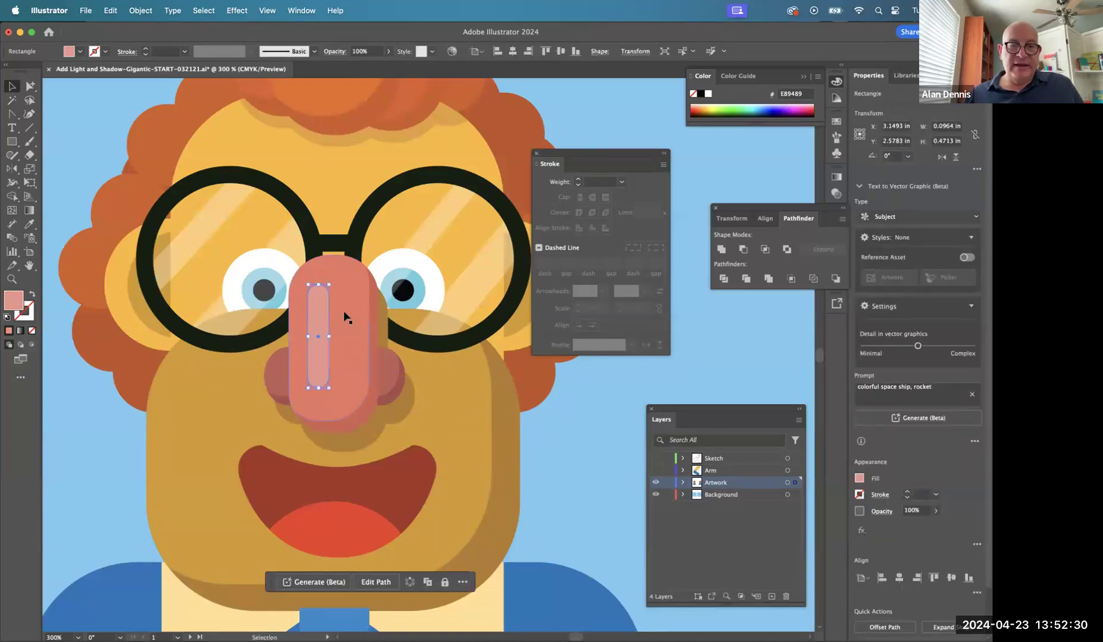
click(354, 294)
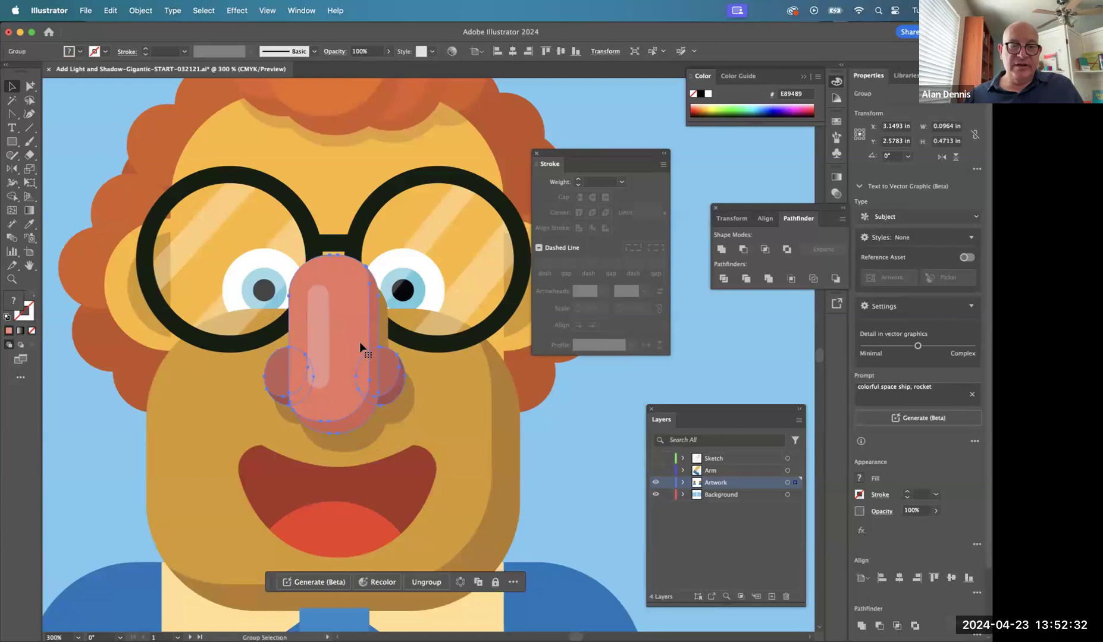
click(29, 86)
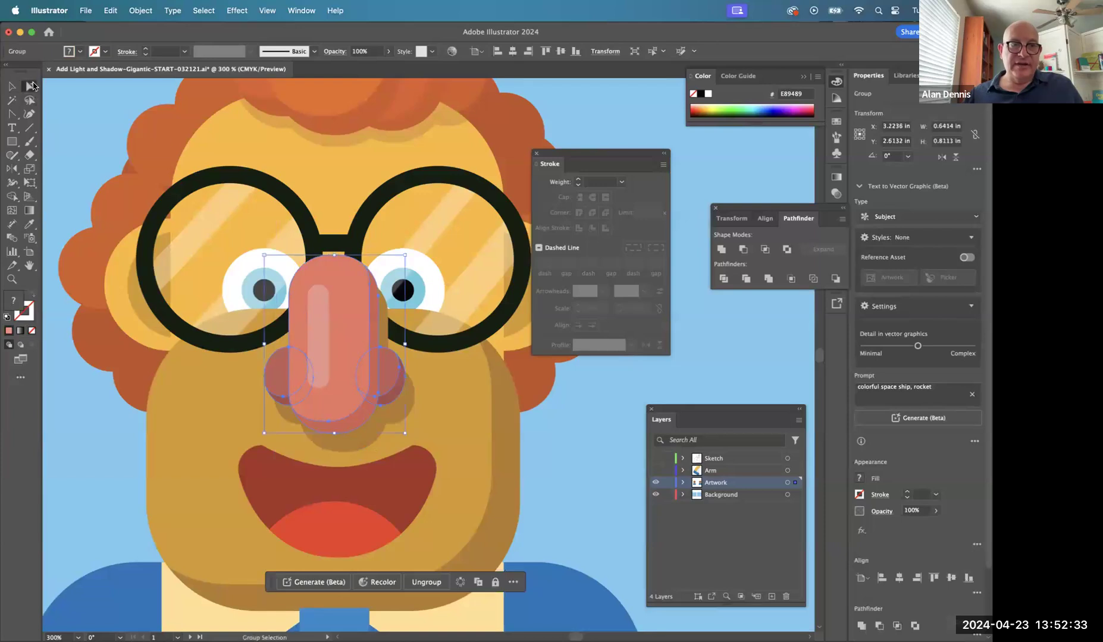
click(407, 407)
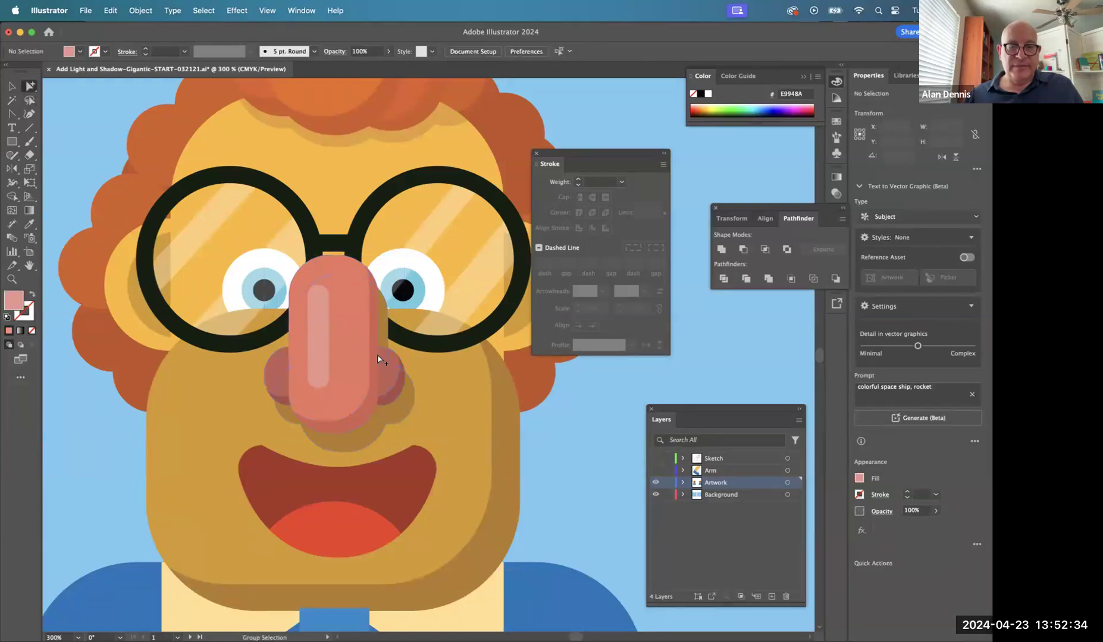
click(331, 294)
click(361, 424)
drag(364, 426, 364, 474)
key(super+z)
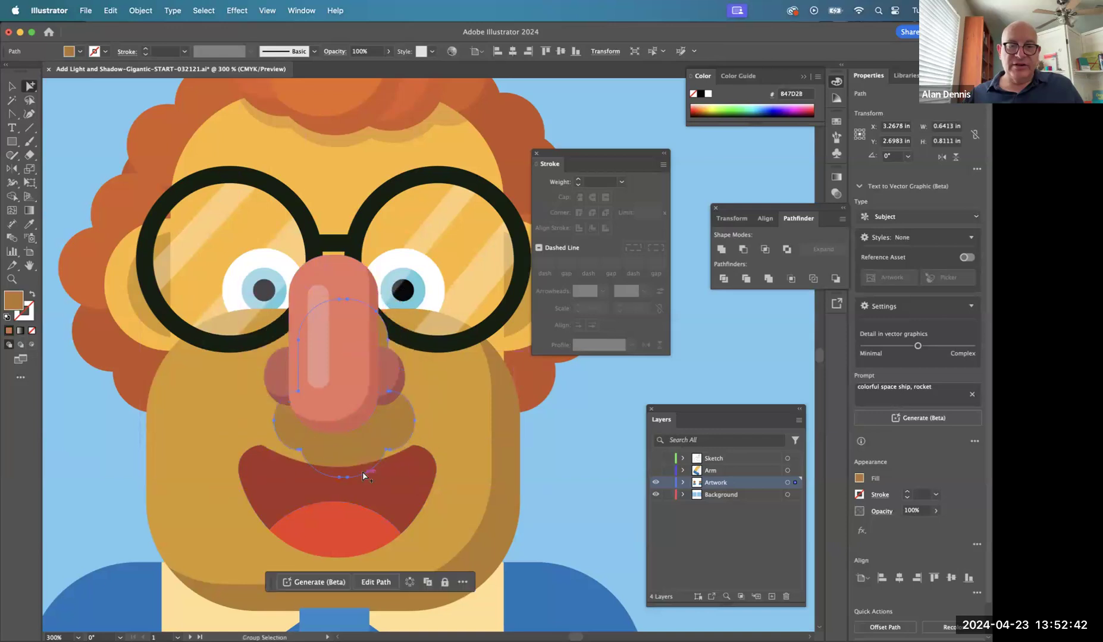
key(super+z)
- Examine the chin, shirt placket and button shadows on the second artboard's character, and return to the first character's face with nothing selected
alt+super+click(507, 496)
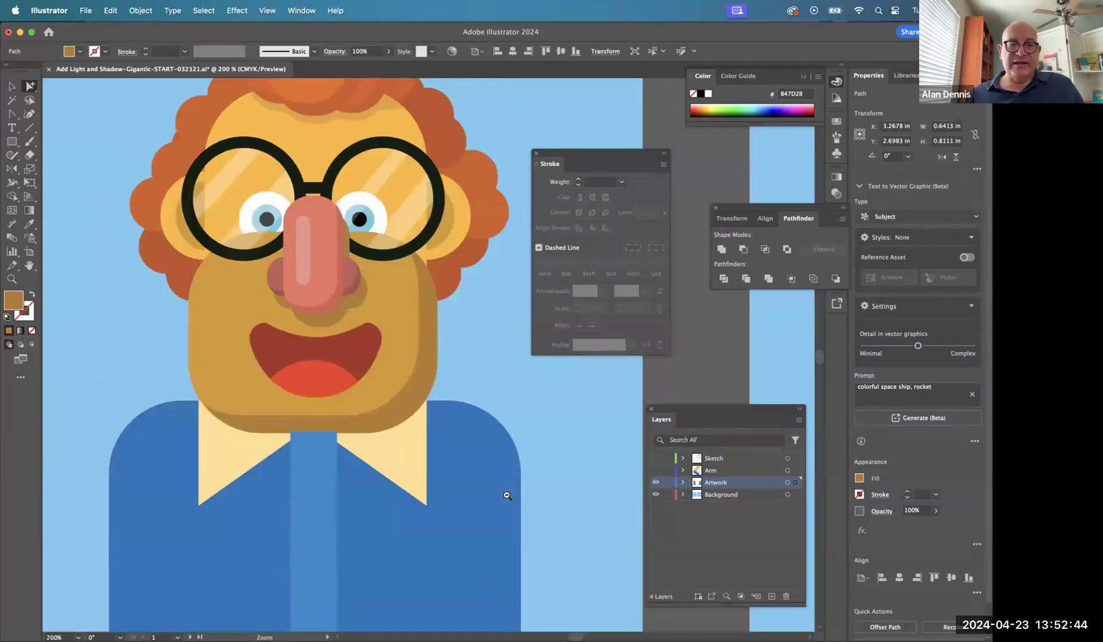
alt+super+click(507, 496)
drag(495, 502, 515, 336)
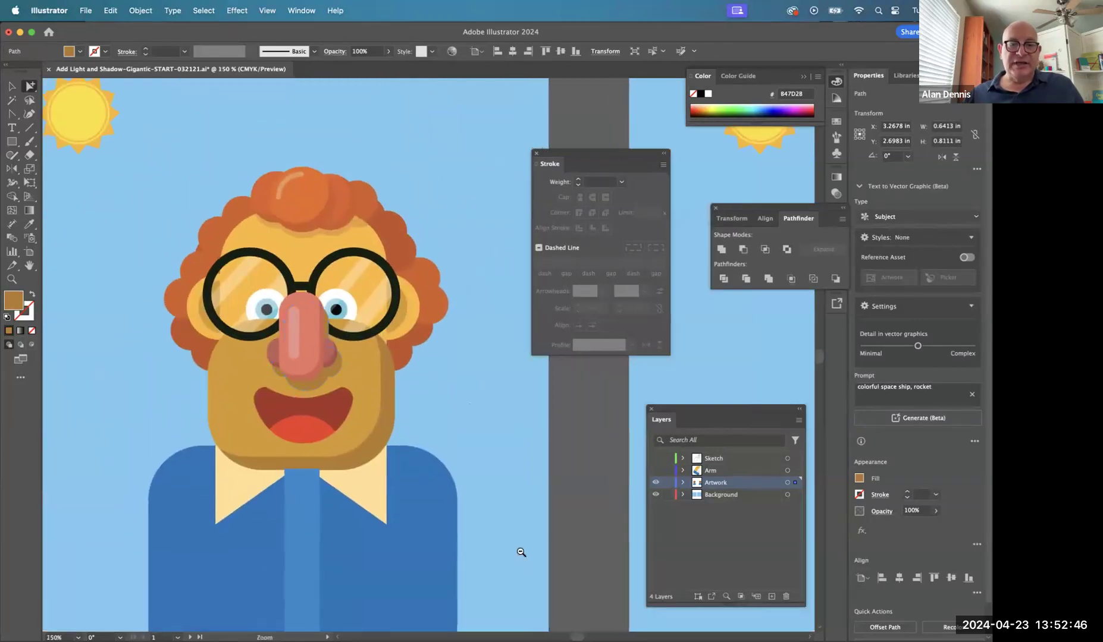
alt+super+click(521, 552)
drag(519, 548, 145, 640)
drag(334, 396, 400, 390)
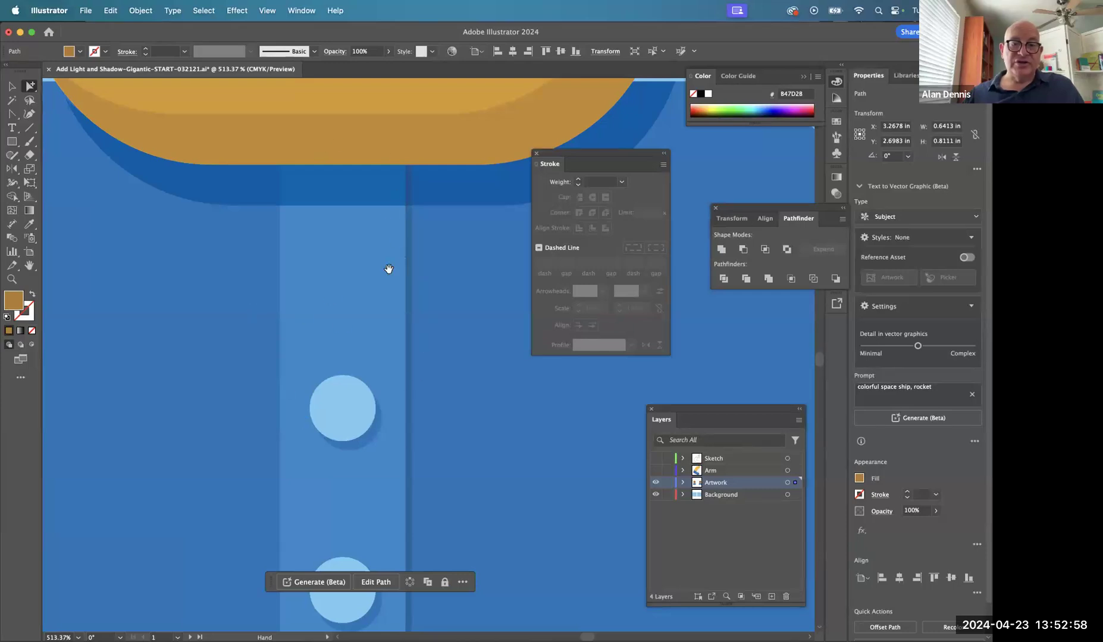
alt+super+click(394, 357)
alt+super+click(394, 357)
alt+super+click(393, 357)
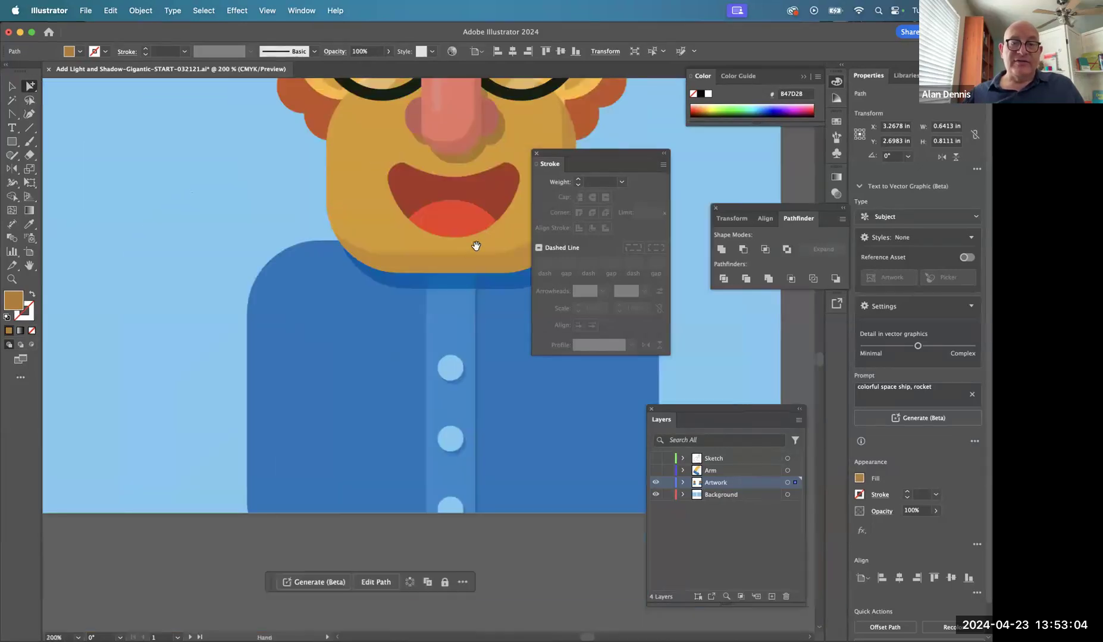
drag(507, 307, 418, 425)
drag(391, 376, 608, 394)
drag(300, 364, 564, 437)
click(566, 434)
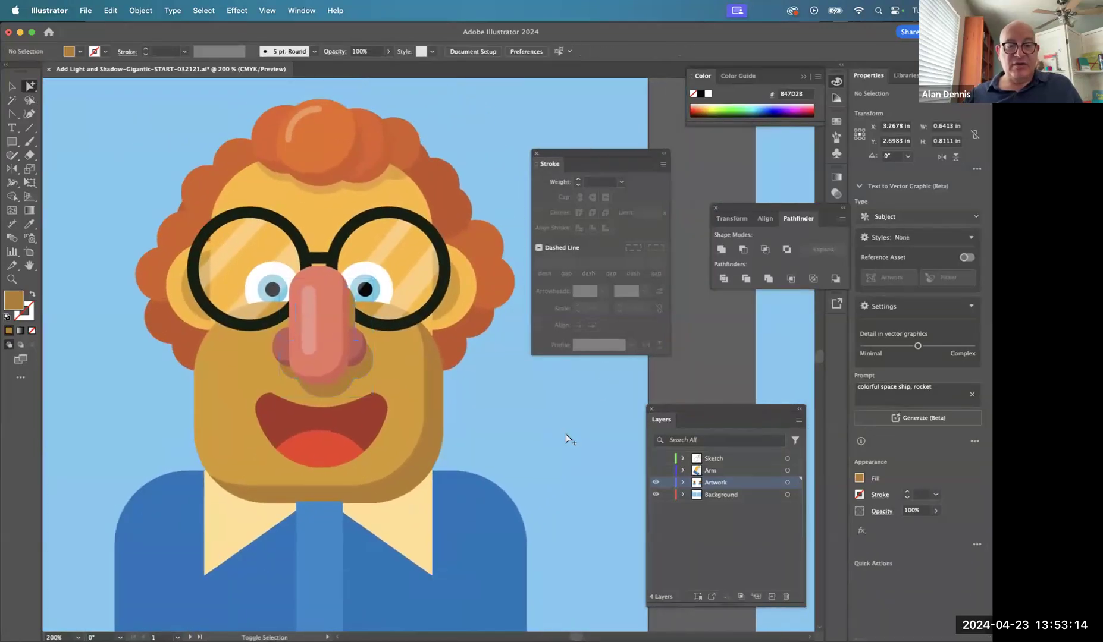
key(super+minus)
key(super+minus)
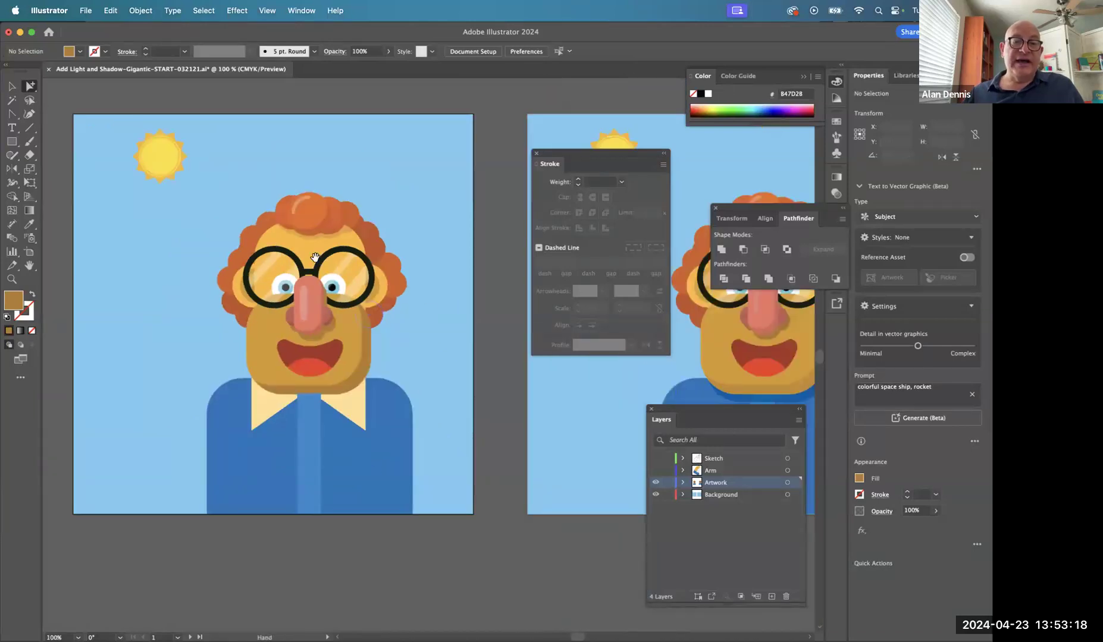
scroll(386, 313, up, 5)
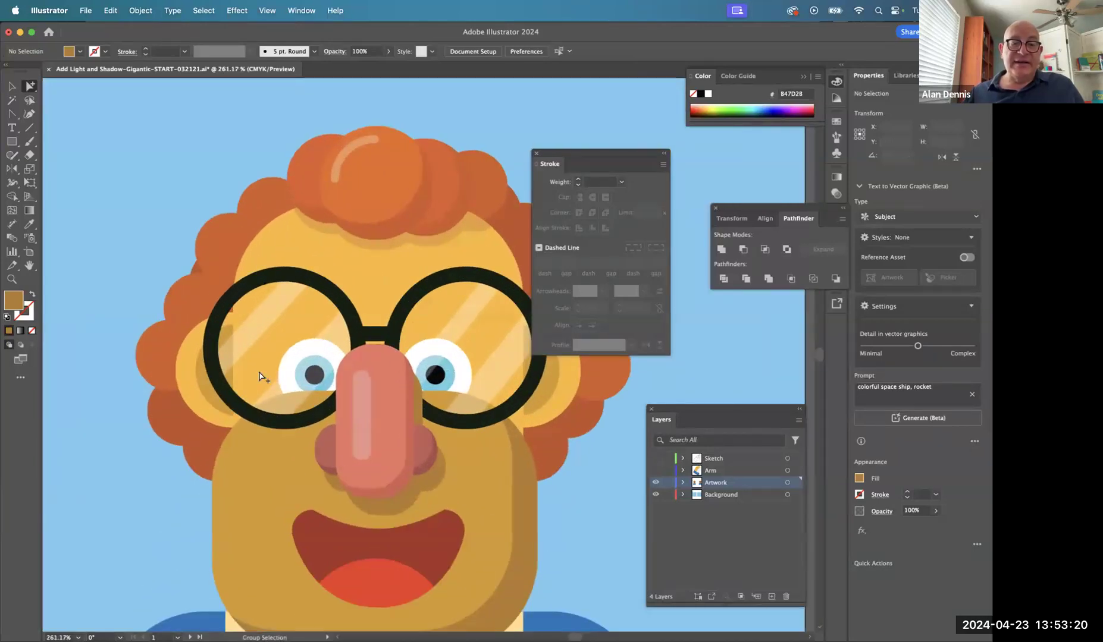